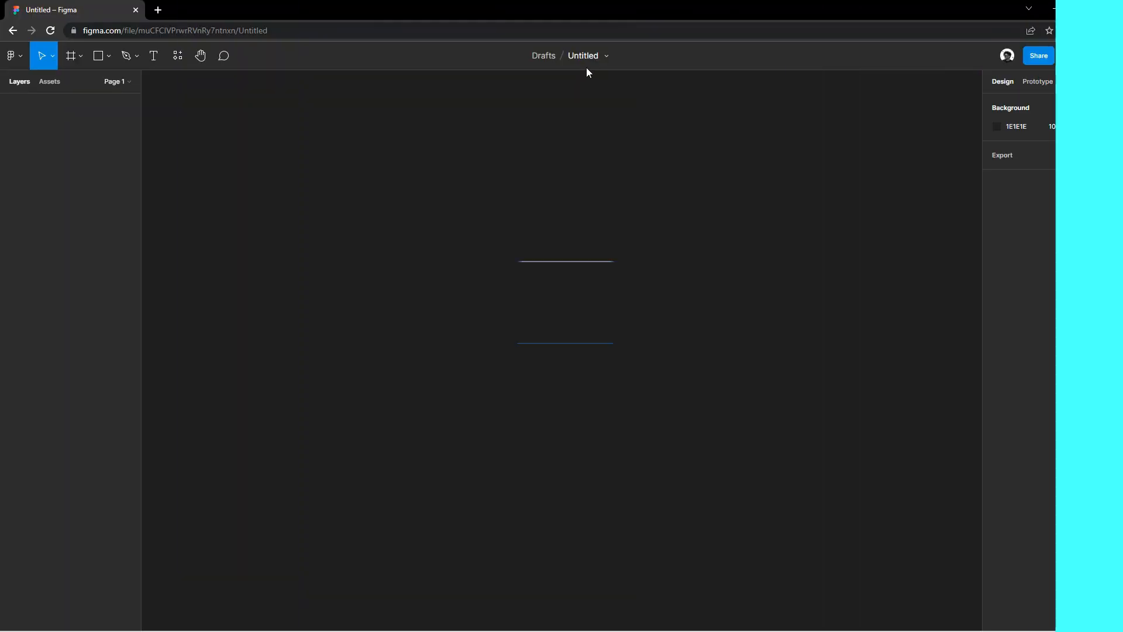
# Step: Rename the untitled file as "pricing"
pyautogui.click(588, 56)
pyautogui.write('pr')
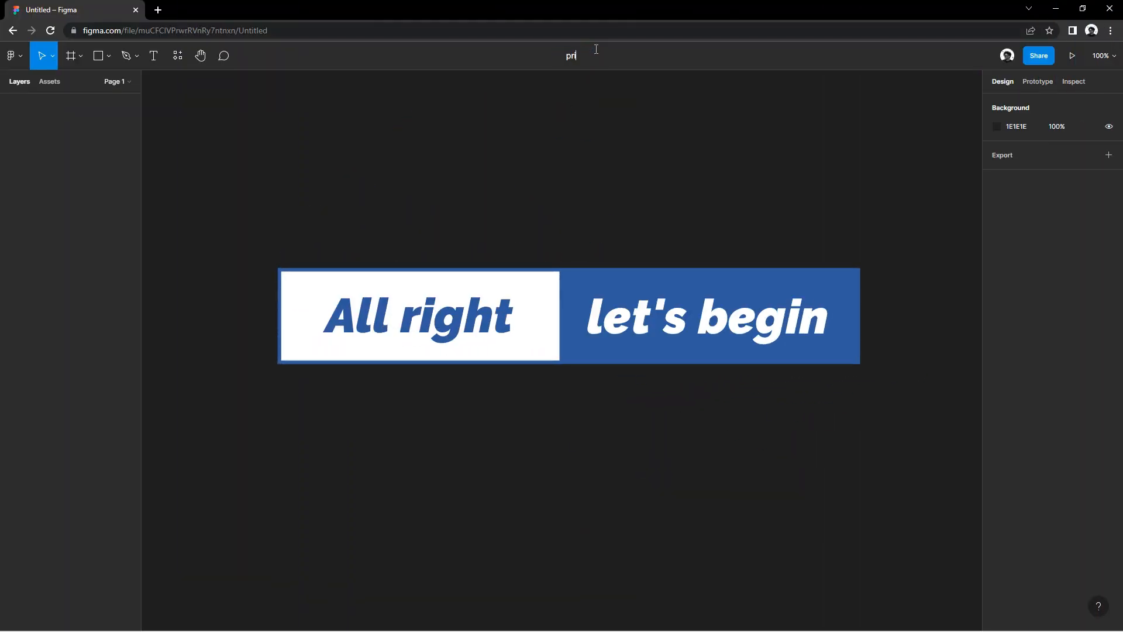
pyautogui.write('icing')
pyautogui.click(206, 160)
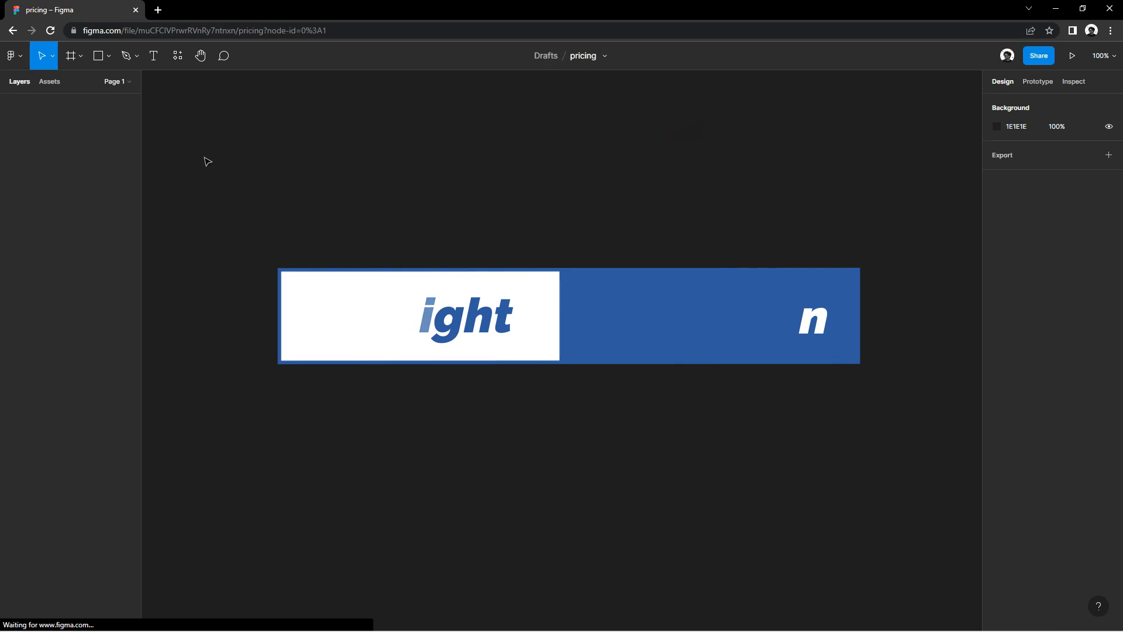
# Step: Add a frame using the 1440×1024 Desktop preset
pyautogui.click(81, 55)
pyautogui.click(72, 84)
pyautogui.click(1010, 160)
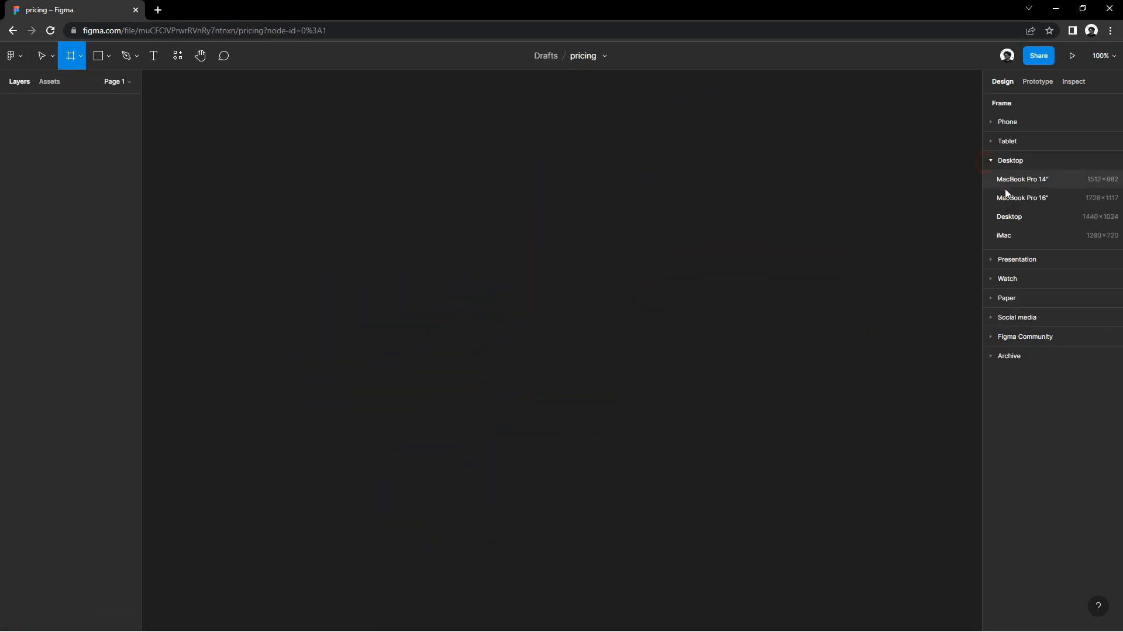
pyautogui.click(1006, 215)
pyautogui.scroll(-3, 578, 259)
pyautogui.click(258, 111)
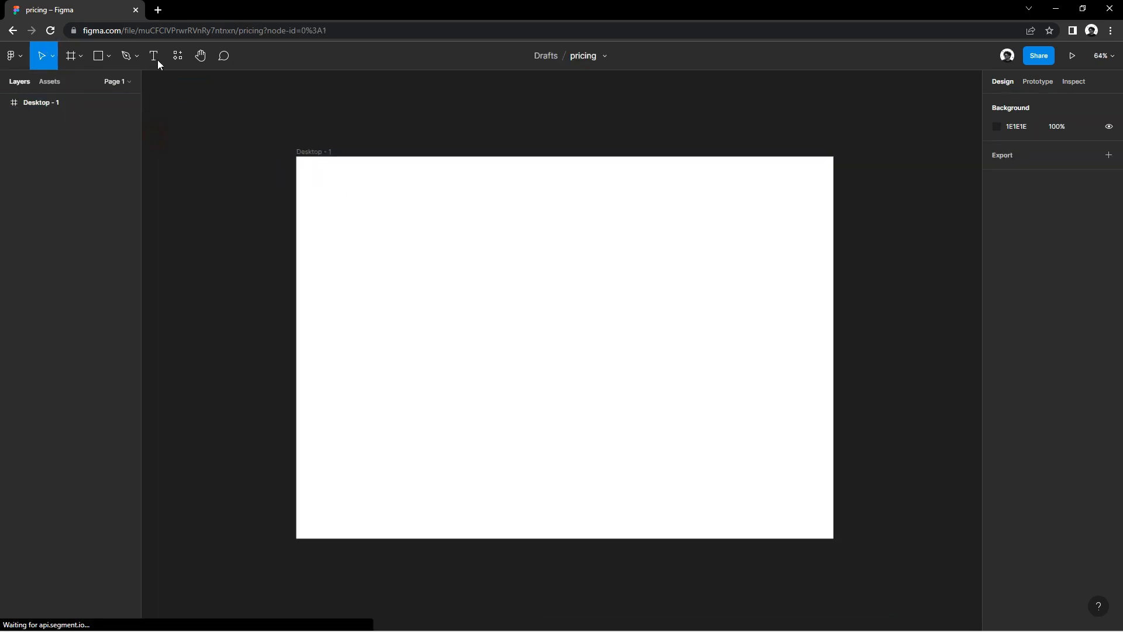
# Step: Add the text "Simple,transparent pricing" near the frame's top center and set it to auto width
pyautogui.click(156, 60)
pyautogui.moveTo(491, 188); pyautogui.dragTo(604, 216)
pyautogui.write('Simple,transparent prici')
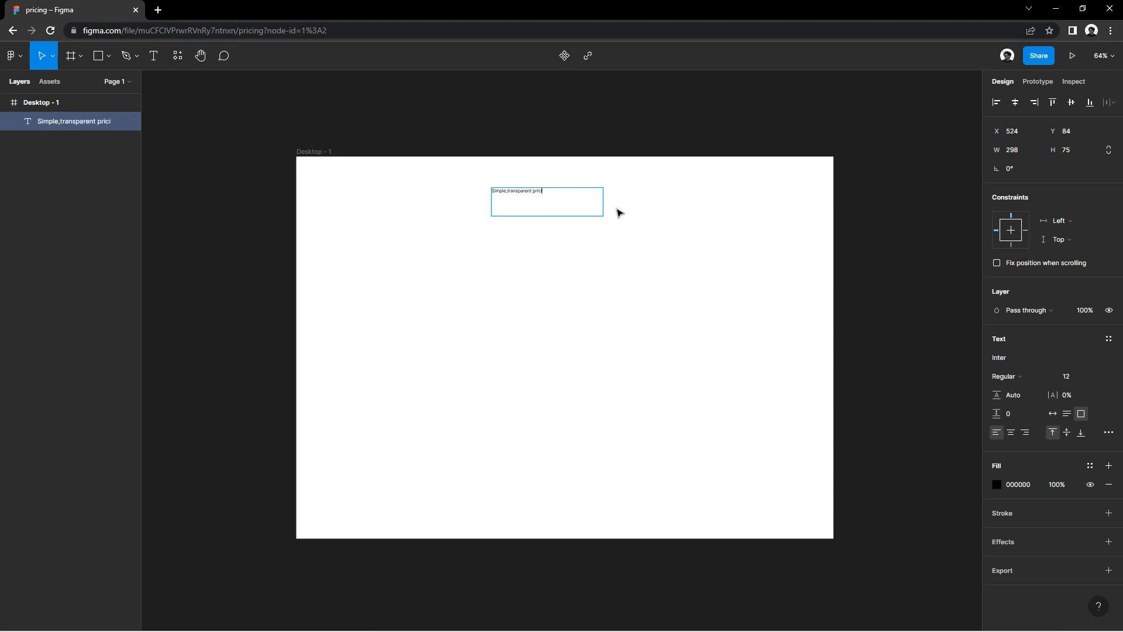
pyautogui.scroll(1, 682, 228)
pyautogui.press('Escape')
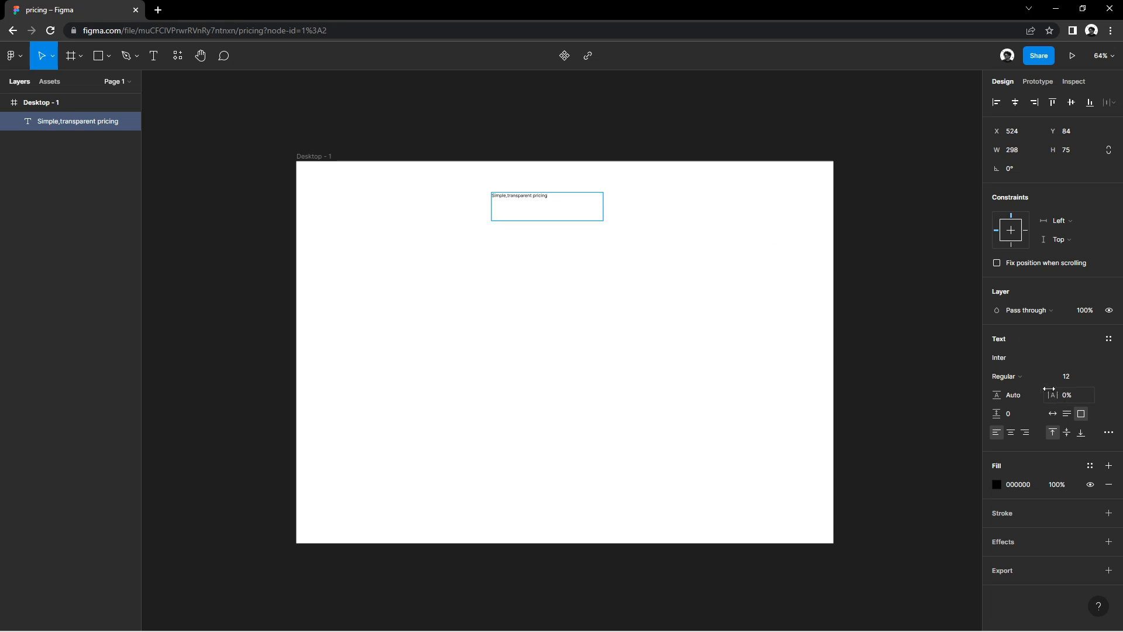
pyautogui.click(1053, 414)
# Step: Set the heading text to Satoshi Bold at size 30
pyautogui.click(1011, 358)
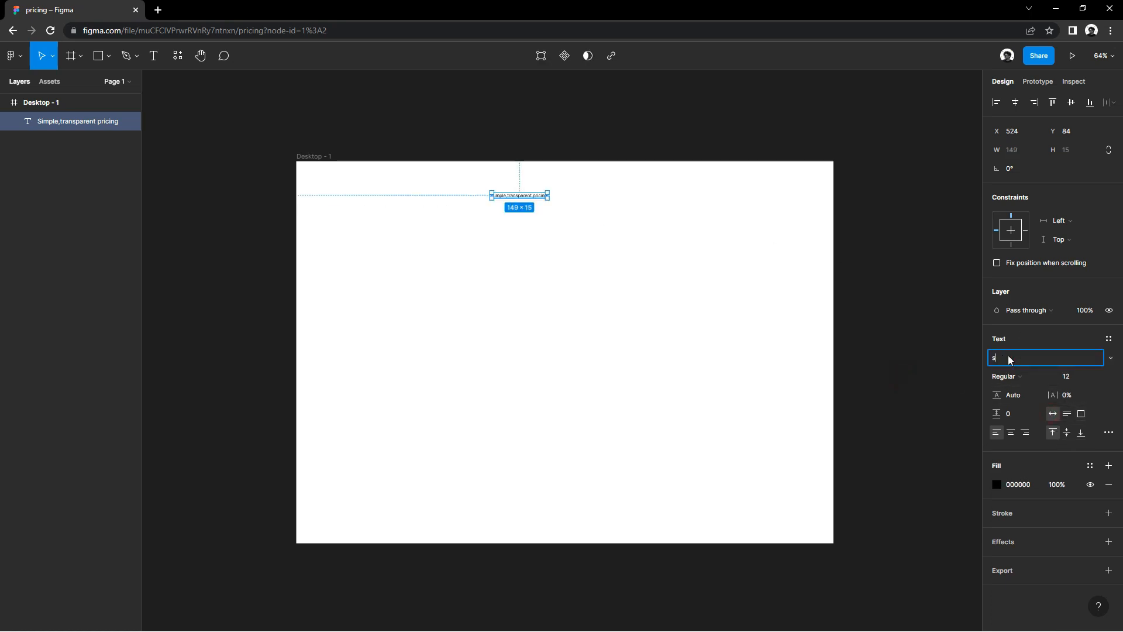
pyautogui.write('Sato')
pyautogui.press('Return')
pyautogui.click(1074, 378)
pyautogui.press('Up')
pyautogui.press('Up')
pyautogui.press('Up')
pyautogui.press('Up')
pyautogui.press('Up')
pyautogui.press('Up')
pyautogui.press('Up')
pyautogui.press('Up')
pyautogui.press('Up')
pyautogui.press('Up')
pyautogui.press('Up')
pyautogui.press('Up')
pyautogui.click(1023, 379)
pyautogui.click(1027, 404)
pyautogui.moveTo(580, 206); pyautogui.dragTo(601, 226)
pyautogui.click(1073, 376)
pyautogui.press('Up')
pyautogui.press('Up')
pyautogui.press('Up')
pyautogui.press('Up')
pyautogui.press('Up')
pyautogui.press('Up')
pyautogui.press('Up')
# Step: Make the heading's copy below it read "No contracts.no surprise fees" and set its weight to Regular
pyautogui.doubleClick(601, 225)
pyautogui.write('No contracts.no surprise fees')
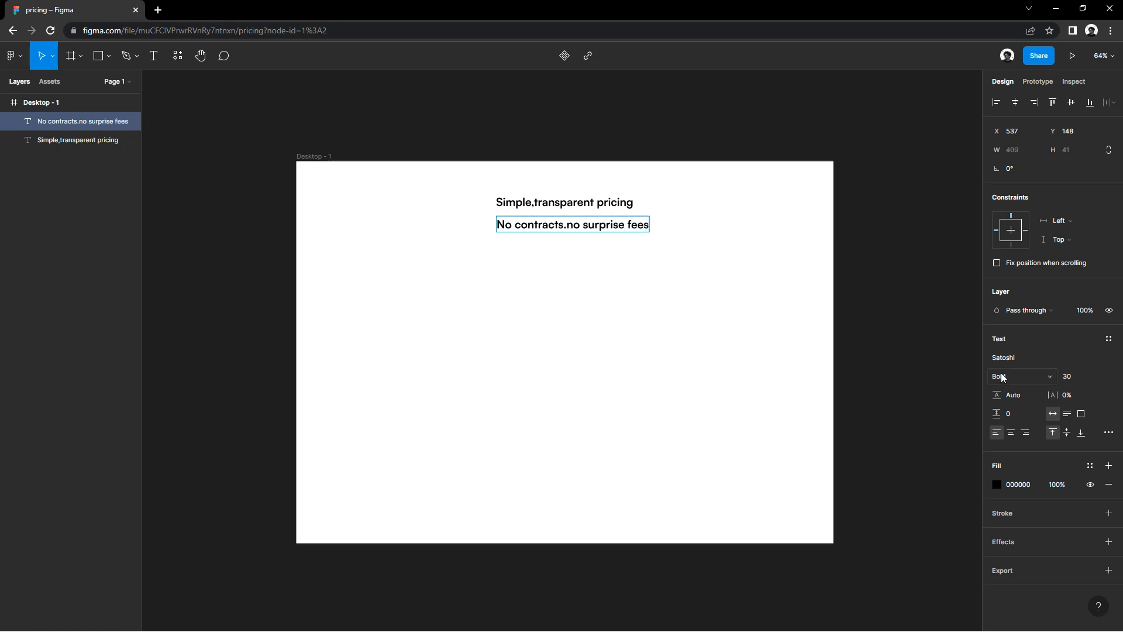
pyautogui.click(1002, 377)
pyautogui.click(1002, 346)
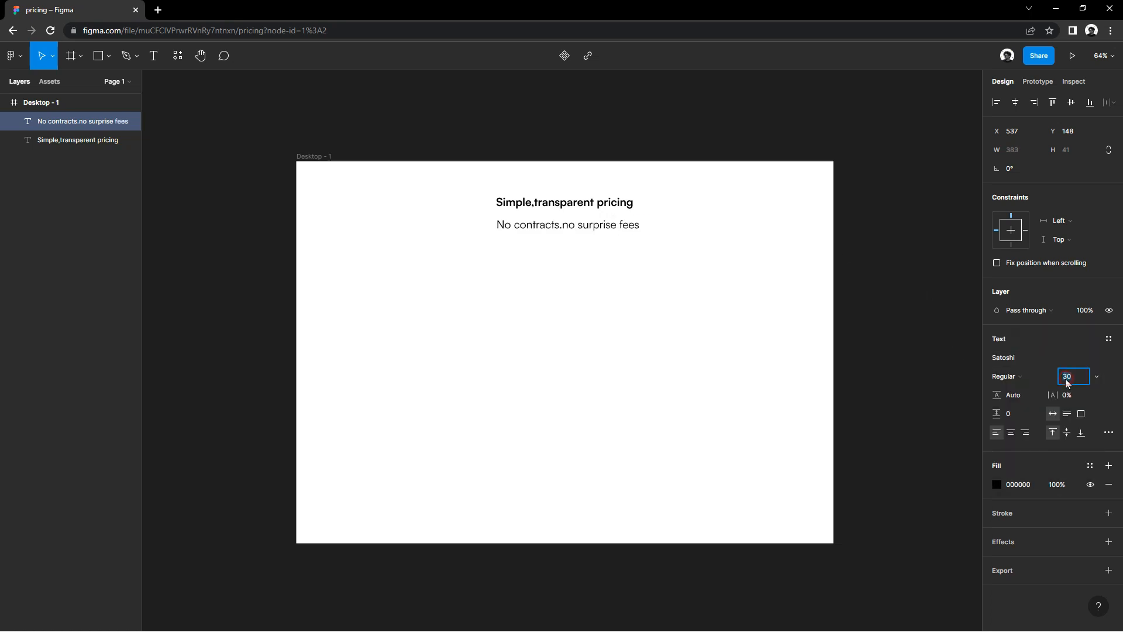
# Step: Set the subheading's font size to 19 and center it beneath the heading
pyautogui.click(1073, 381)
pyautogui.write('19')
pyautogui.press('Return')
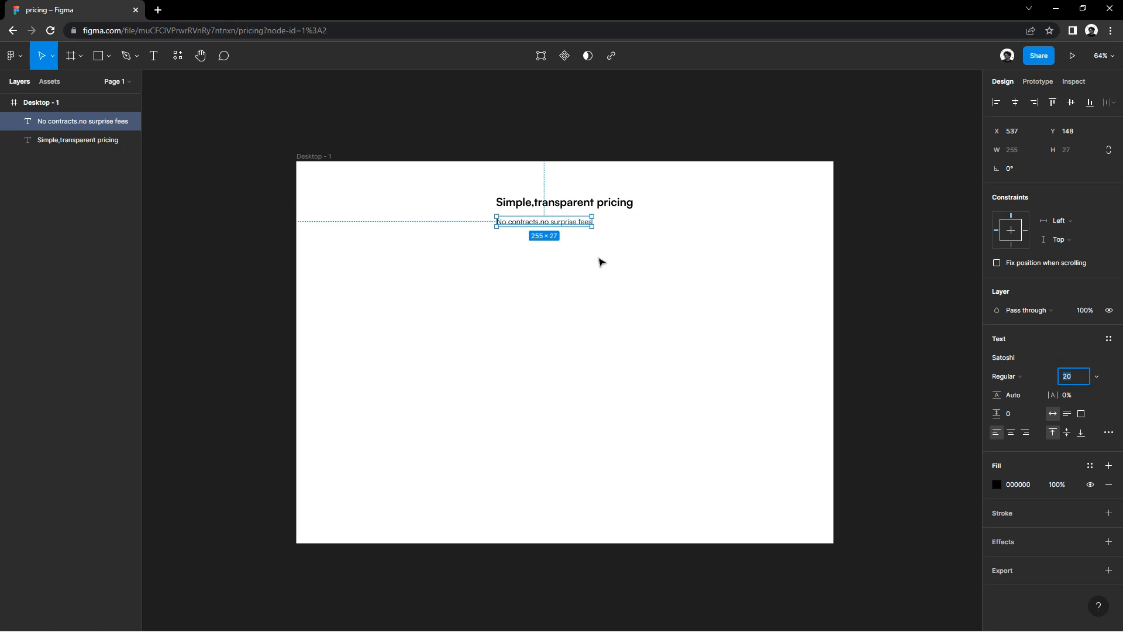
pyautogui.moveTo(547, 226); pyautogui.dragTo(570, 225)
# Step: Change the subheading's fill to dark gray 343434
pyautogui.click(996, 485)
pyautogui.moveTo(922, 453); pyautogui.dragTo(812, 455)
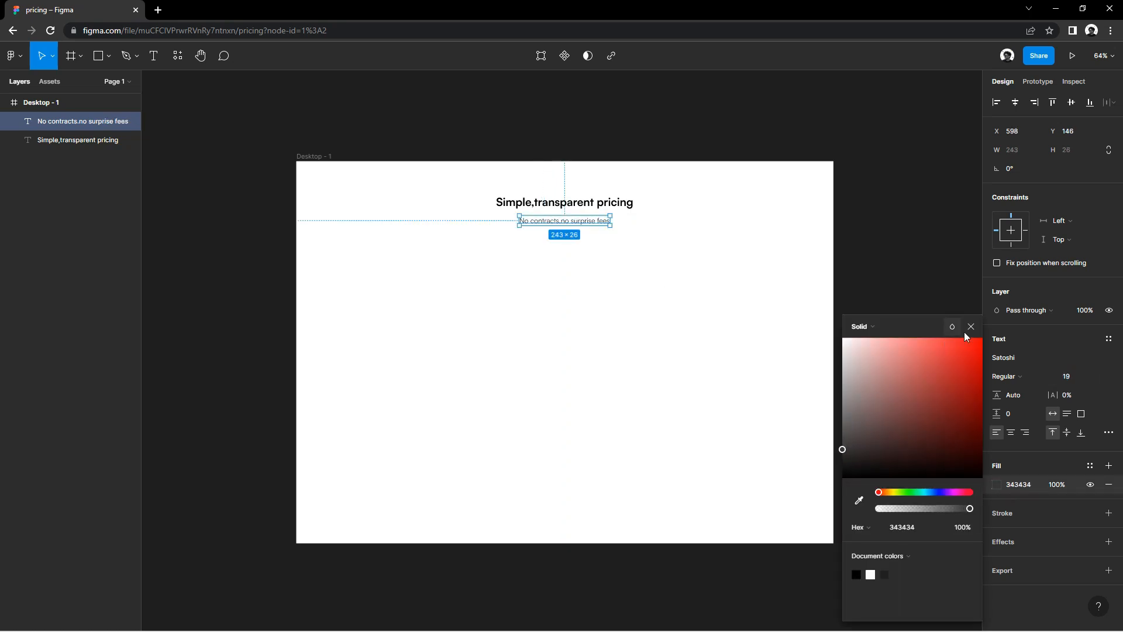
pyautogui.click(970, 327)
# Step: Change the heading's fill to near-black 171717
pyautogui.click(612, 207)
pyautogui.click(997, 485)
pyautogui.moveTo(914, 470); pyautogui.dragTo(837, 466)
pyautogui.click(971, 326)
pyautogui.click(737, 363)
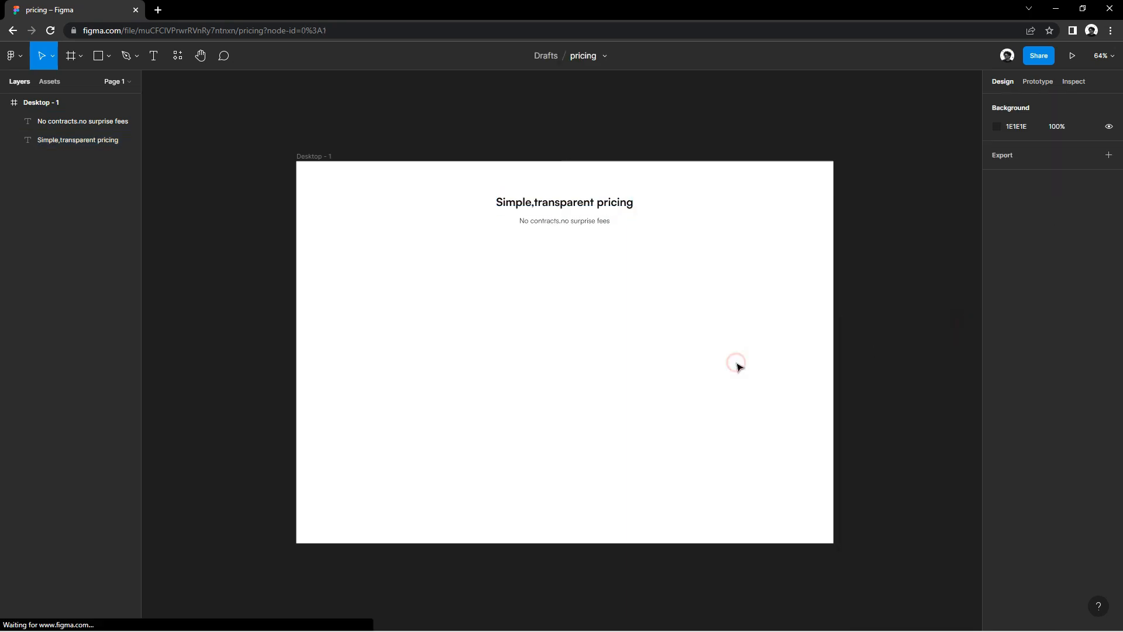
# Step: Draw a rectangle about 549×559 in the frame's left half and give it a corner radius of 17
pyautogui.click(107, 58)
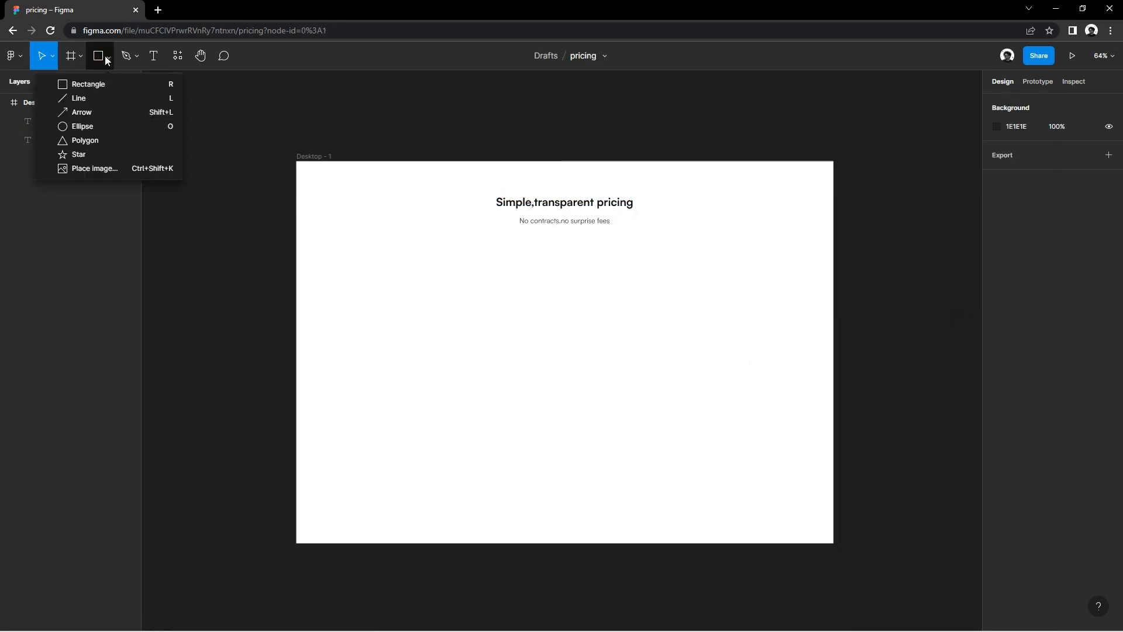
pyautogui.click(86, 84)
pyautogui.moveTo(350, 262); pyautogui.dragTo(554, 470)
pyautogui.moveTo(504, 421); pyautogui.dragTo(487, 423)
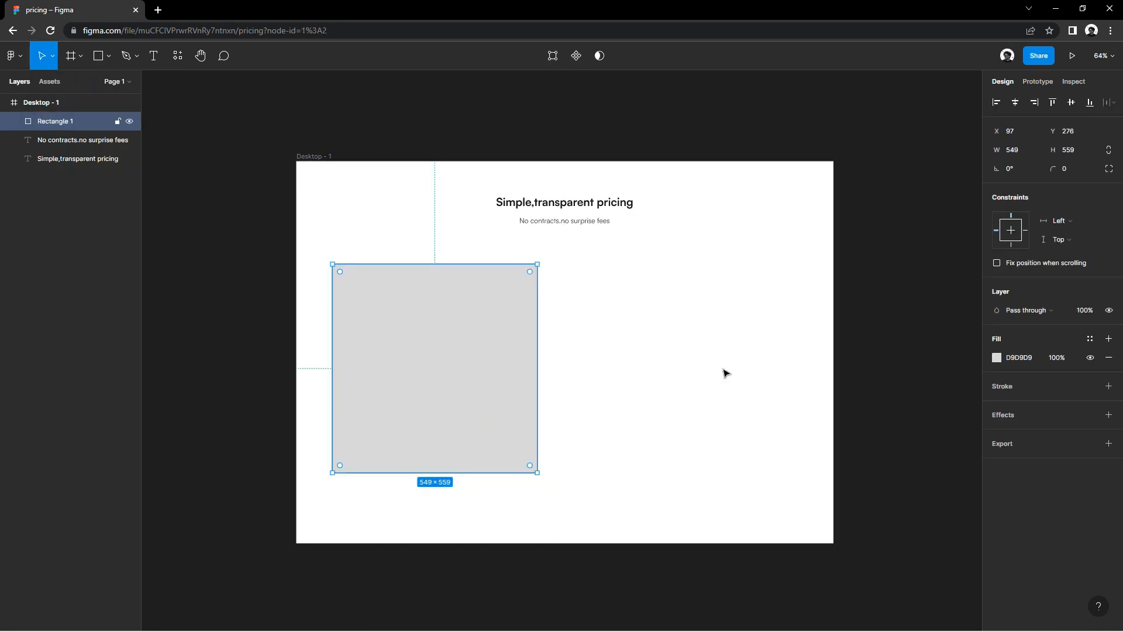
pyautogui.write('11')
pyautogui.press('Return')
# Step: Fill the large rectangle with light gray EFEFEF and lock its layer
pyautogui.click(997, 357)
pyautogui.moveTo(890, 419); pyautogui.dragTo(805, 355)
pyautogui.click(805, 355)
pyautogui.click(534, 351)
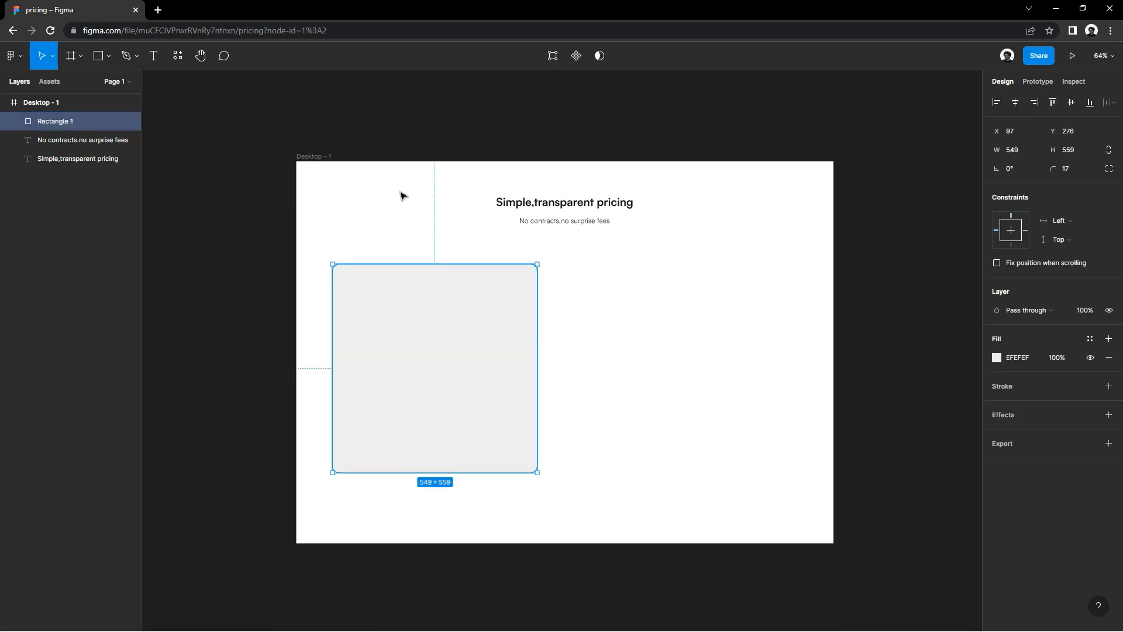
pyautogui.click(117, 122)
pyautogui.click(335, 303)
# Step: Draw a rectangle about 201×63 in the card's upper-left corner and set its corner radius to 16
pyautogui.scroll(-1, 335, 304)
pyautogui.hscroll(-1, 334, 303)
pyautogui.click(109, 56)
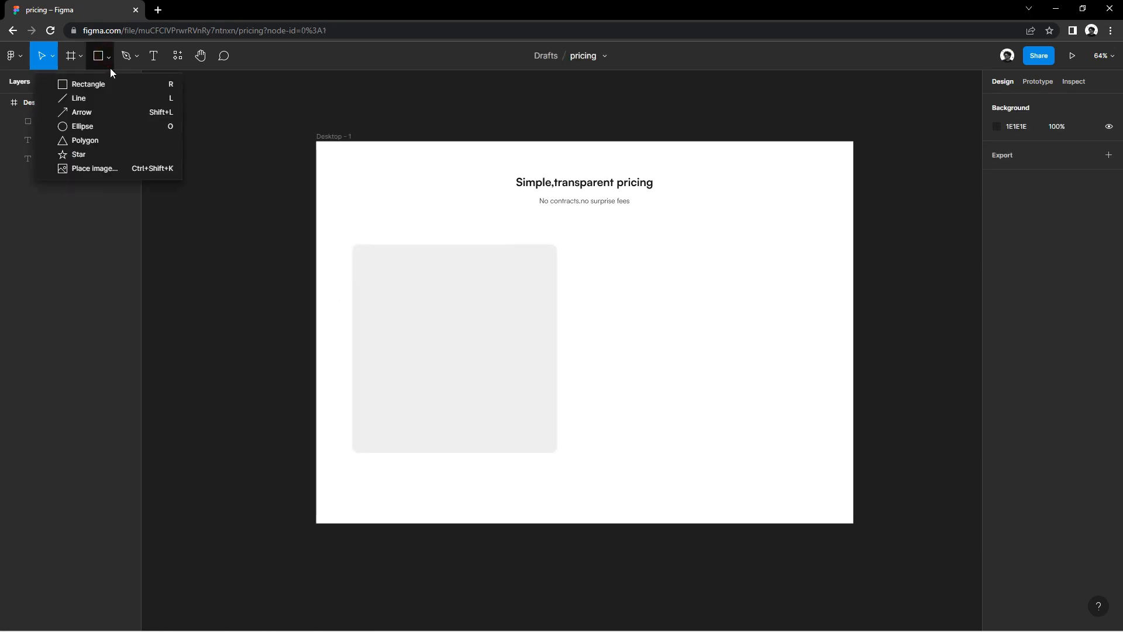
pyautogui.click(88, 82)
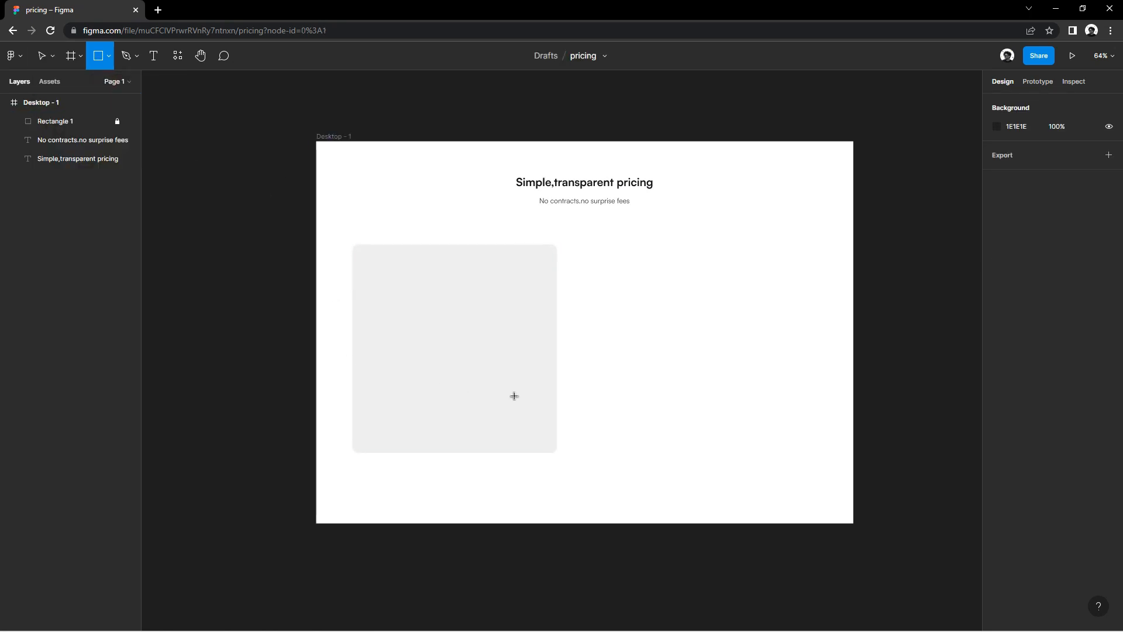
pyautogui.click(110, 56)
pyautogui.click(104, 84)
pyautogui.moveTo(369, 255); pyautogui.dragTo(445, 279)
pyautogui.write('16')
pyautogui.press('Return')
# Step: Increase the small rectangle's corner radius to 28 for a pill shape
pyautogui.click(650, 311)
pyautogui.click(420, 269)
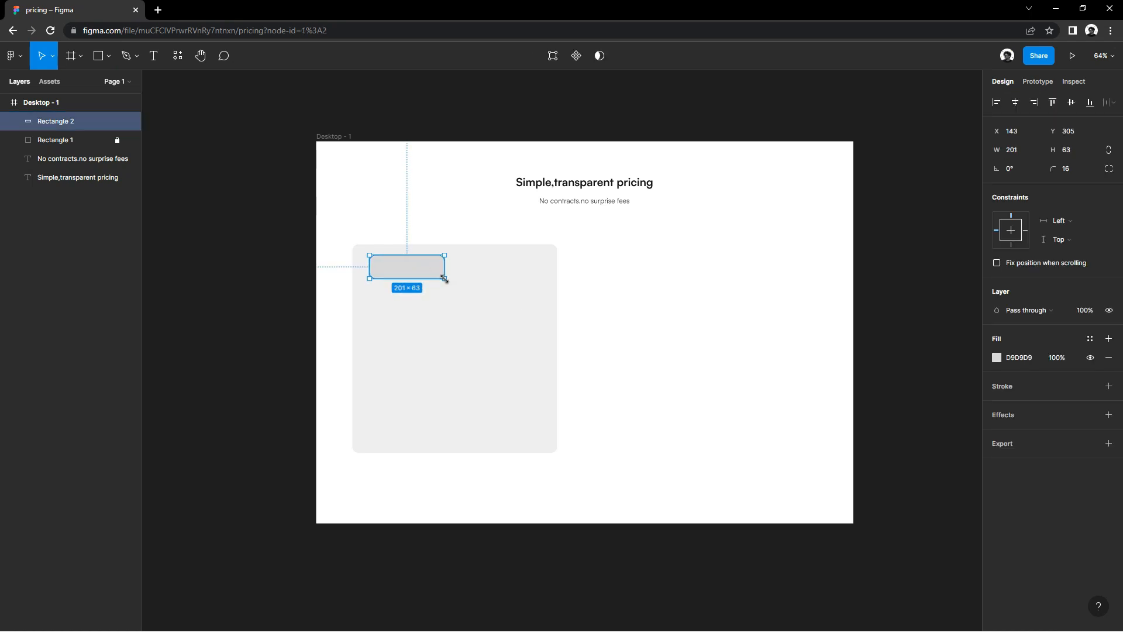
pyautogui.click(462, 188)
pyautogui.scroll(3, 420, 266)
pyautogui.click(420, 266)
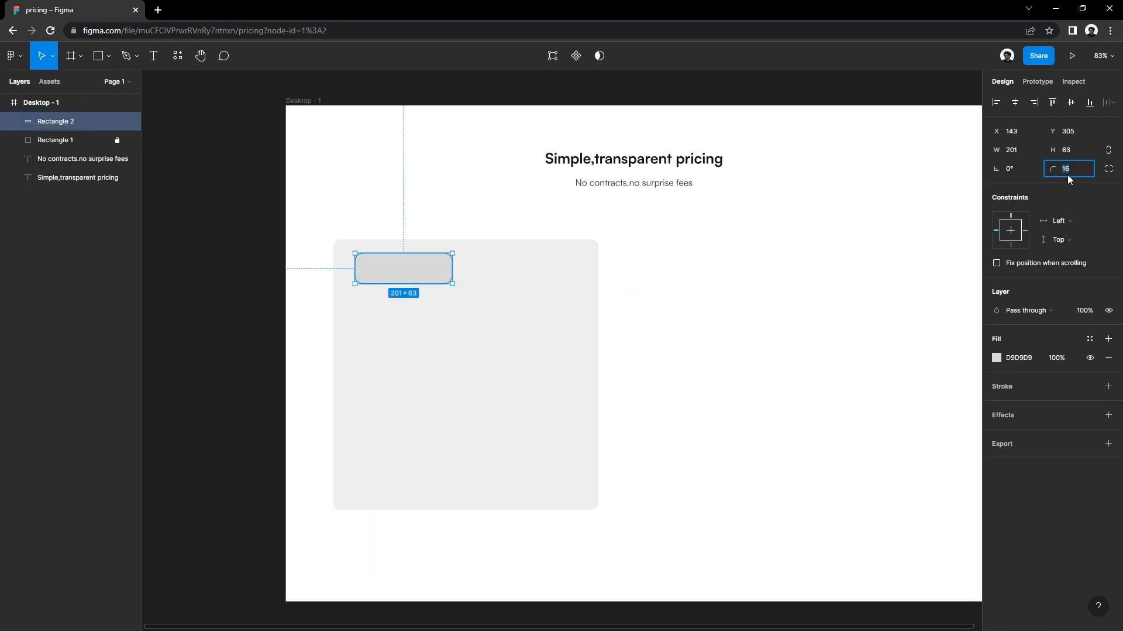
pyautogui.click(782, 275)
pyautogui.scroll(4, 346, 288)
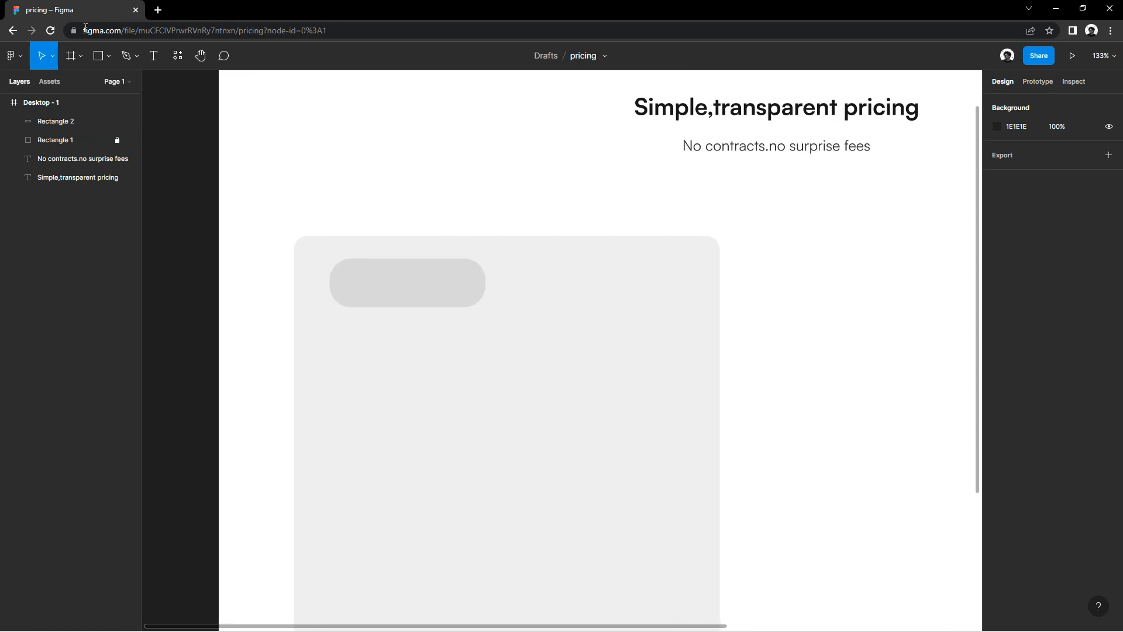
pyautogui.click(109, 55)
pyautogui.click(47, 126)
pyautogui.moveTo(344, 261); pyautogui.dragTo(390, 305)
pyautogui.click(997, 358)
pyautogui.moveTo(852, 404); pyautogui.dragTo(837, 446)
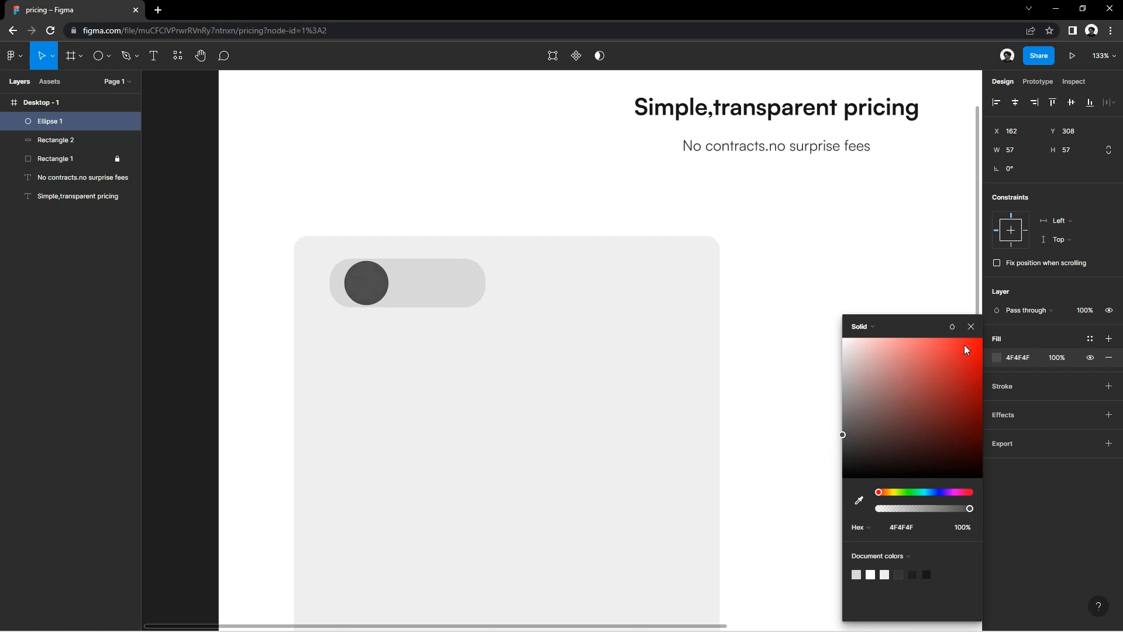
pyautogui.click(971, 326)
pyautogui.moveTo(390, 283); pyautogui.dragTo(416, 285)
pyautogui.press('Delete')
# Step: Duplicate the gray pill in place and narrow the copy to 112 wide, keeping its left edge
pyautogui.click(419, 287)
pyautogui.rightClick(412, 200)
pyautogui.click(451, 296)
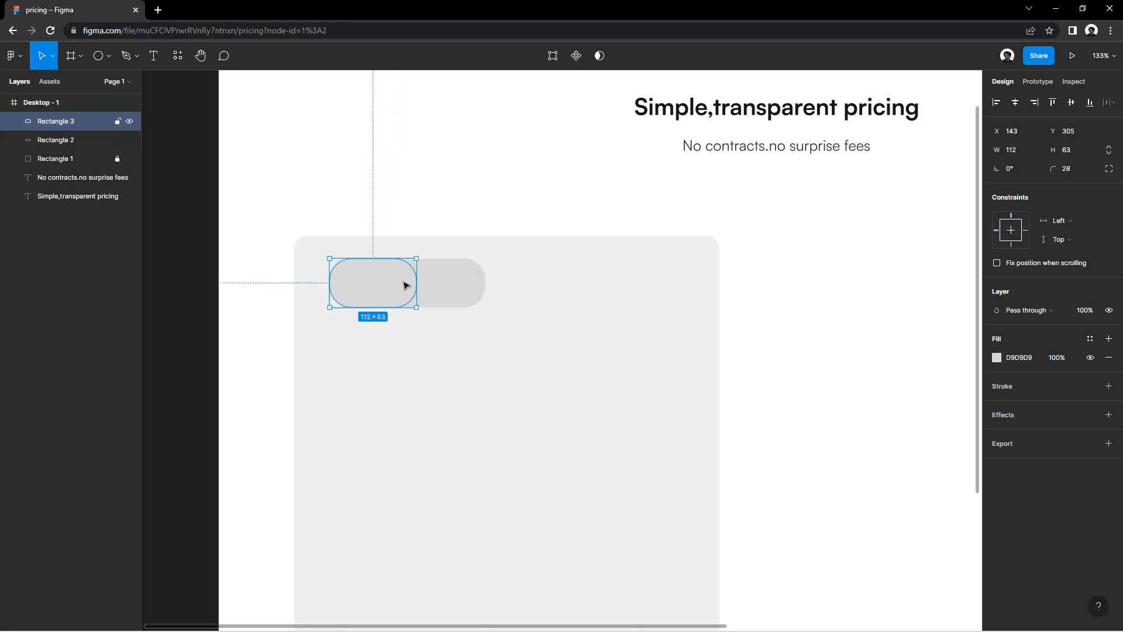
# Step: Reduce the height of both overlapping pills to 51, keeping their bottom edges in place
pyautogui.click(454, 287)
pyautogui.press('Escape')
pyautogui.click(439, 267)
pyautogui.doubleClick(392, 260)
pyautogui.press('Escape')
pyautogui.click(451, 287)
pyautogui.click(402, 294)
# Step: Fill the narrower pill with blue 427BE9
pyautogui.click(997, 358)
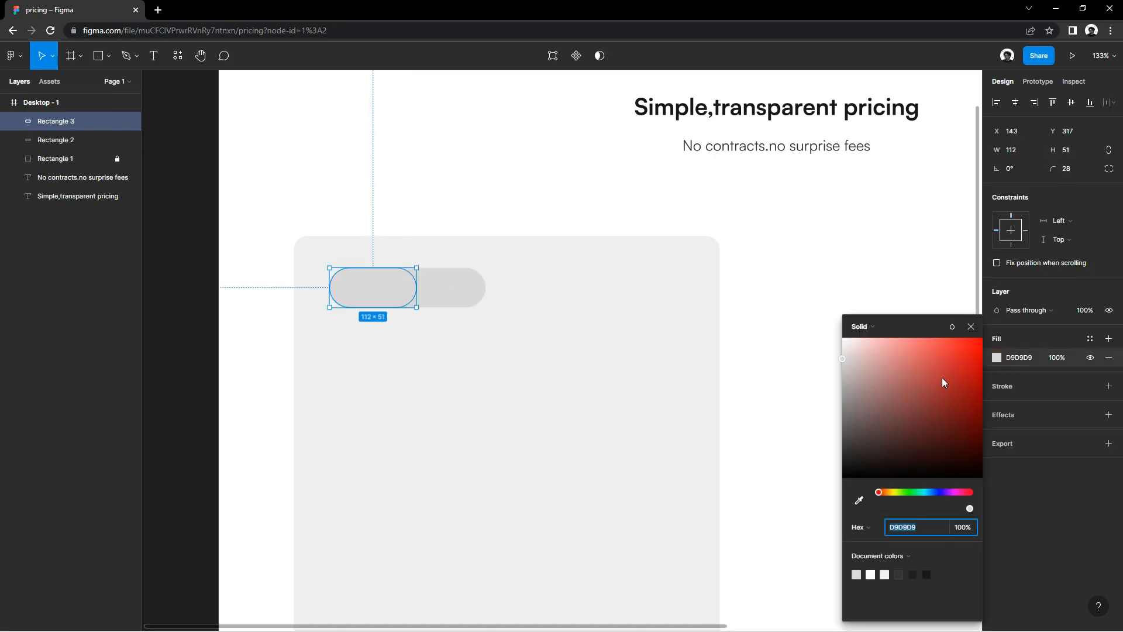
pyautogui.click(933, 492)
pyautogui.moveTo(941, 439); pyautogui.dragTo(943, 354)
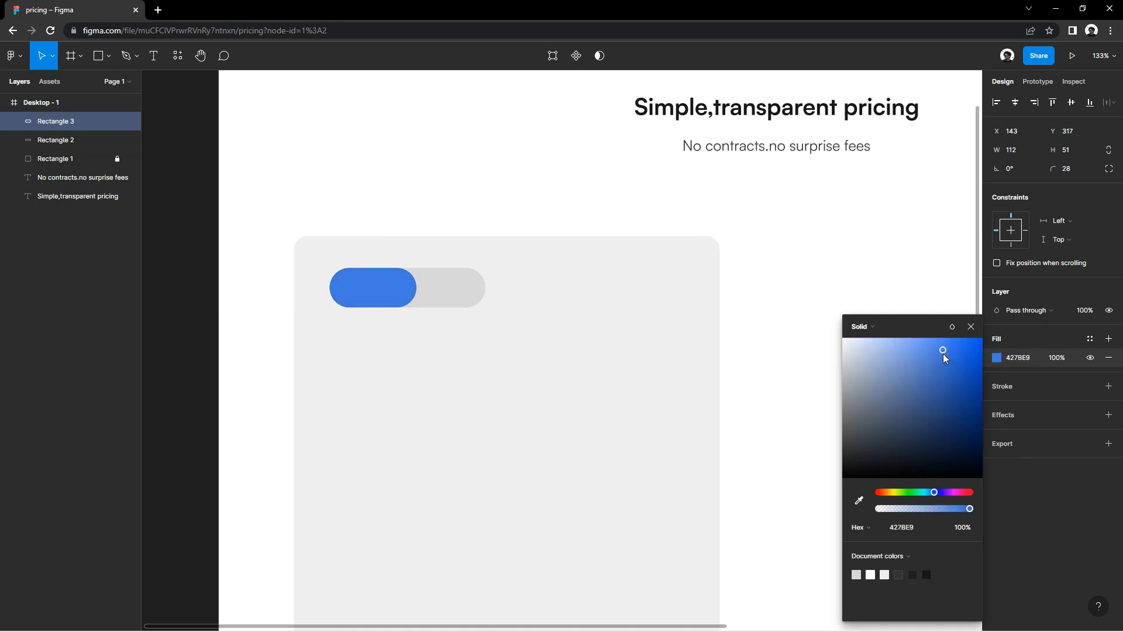
pyautogui.click(971, 327)
pyautogui.click(855, 309)
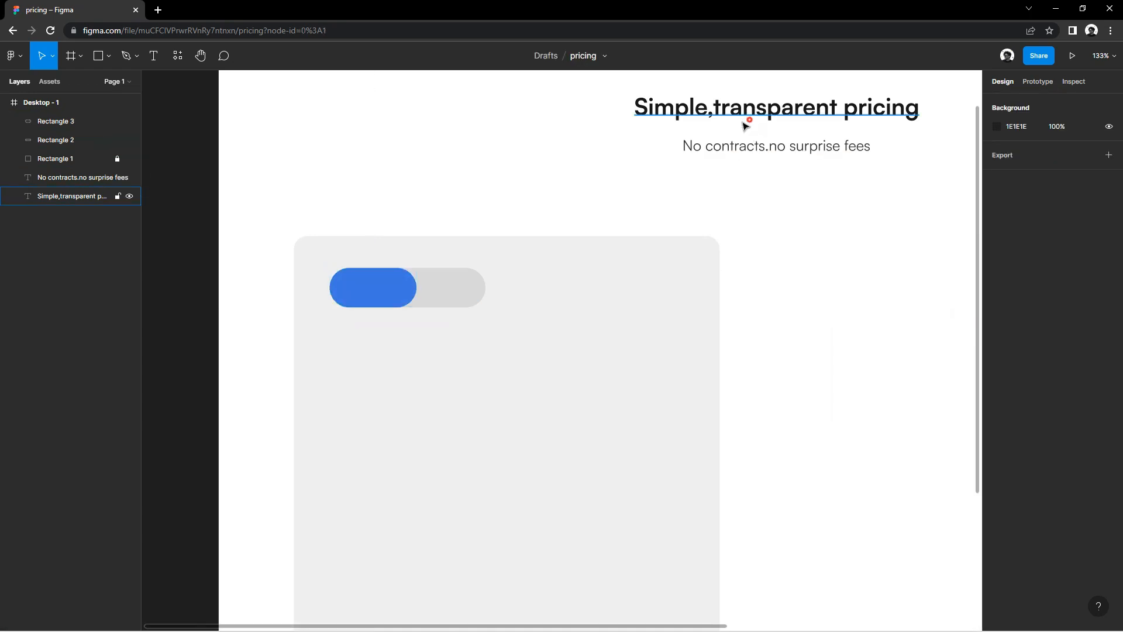
# Step: Duplicate the heading above the card and change the copy's text to "Monthly"
pyautogui.keyDown('alt'); pyautogui.moveTo(745, 126); pyautogui.dragTo(487, 204); pyautogui.keyUp('alt')
pyautogui.press('Return')
pyautogui.write('mO')
pyautogui.press('BackSpace')
pyautogui.press('BackSpace')
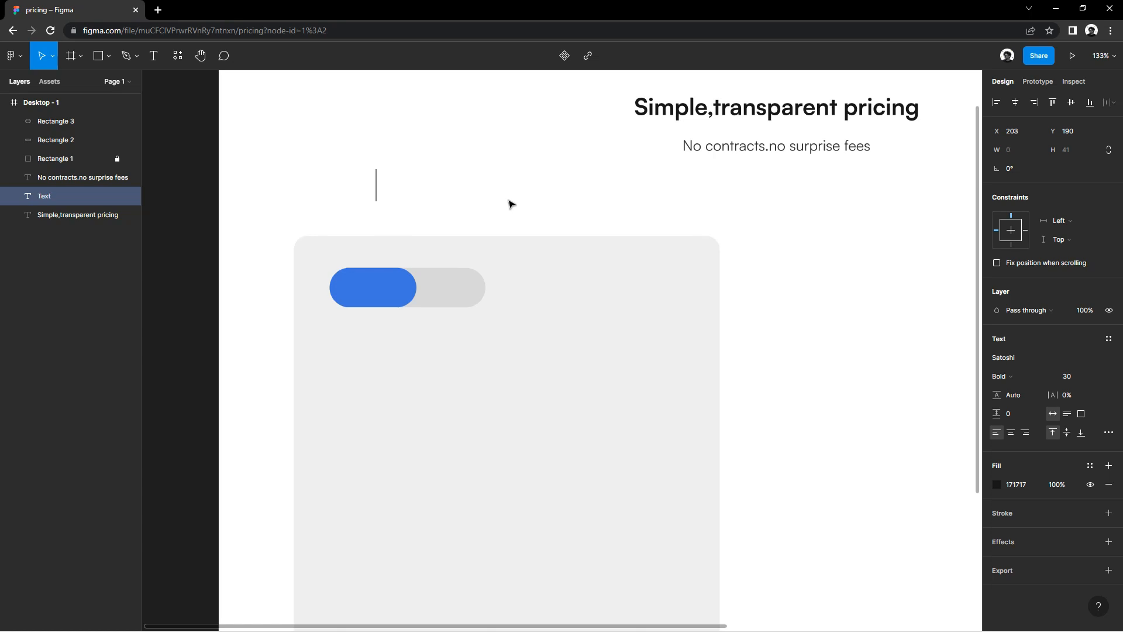
pyautogui.write('Monthly')
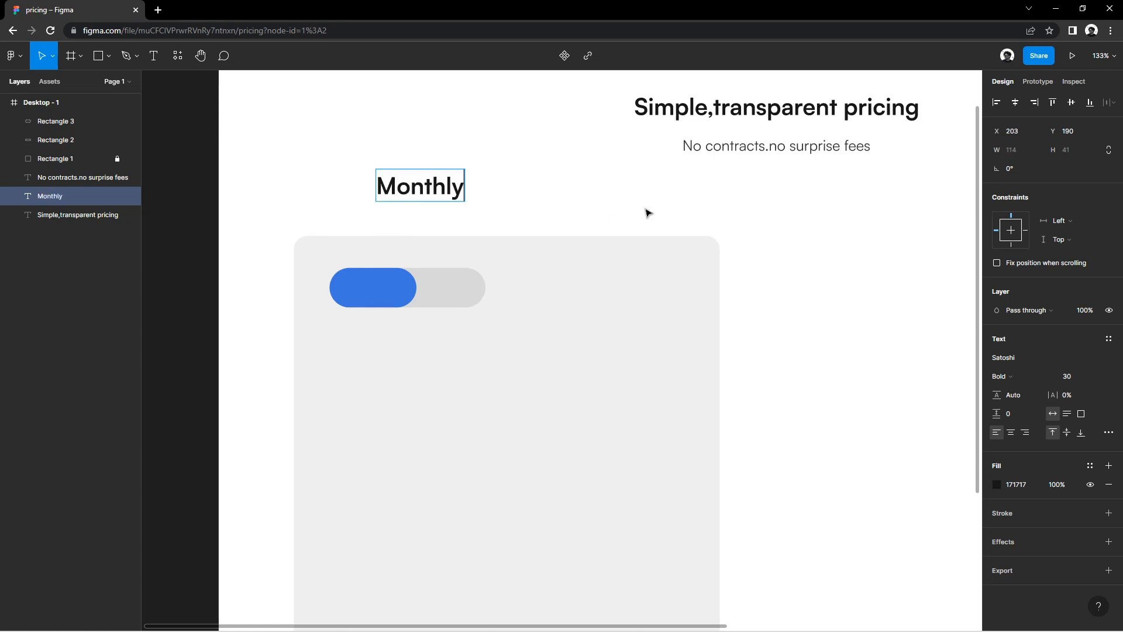
# Step: Set the "Monthly" label to size 16, center it on the blue pill and bring it to the front
pyautogui.press('Escape')
pyautogui.click(1073, 376)
pyautogui.write('16')
pyautogui.press('Return')
pyautogui.moveTo(401, 180); pyautogui.dragTo(378, 294)
pyautogui.rightClick(370, 285)
pyautogui.click(392, 374)
# Step: Color the "Monthly" label white FFFFFF and set its weight to Medium
pyautogui.click(997, 485)
pyautogui.moveTo(912, 430); pyautogui.dragTo(848, 348)
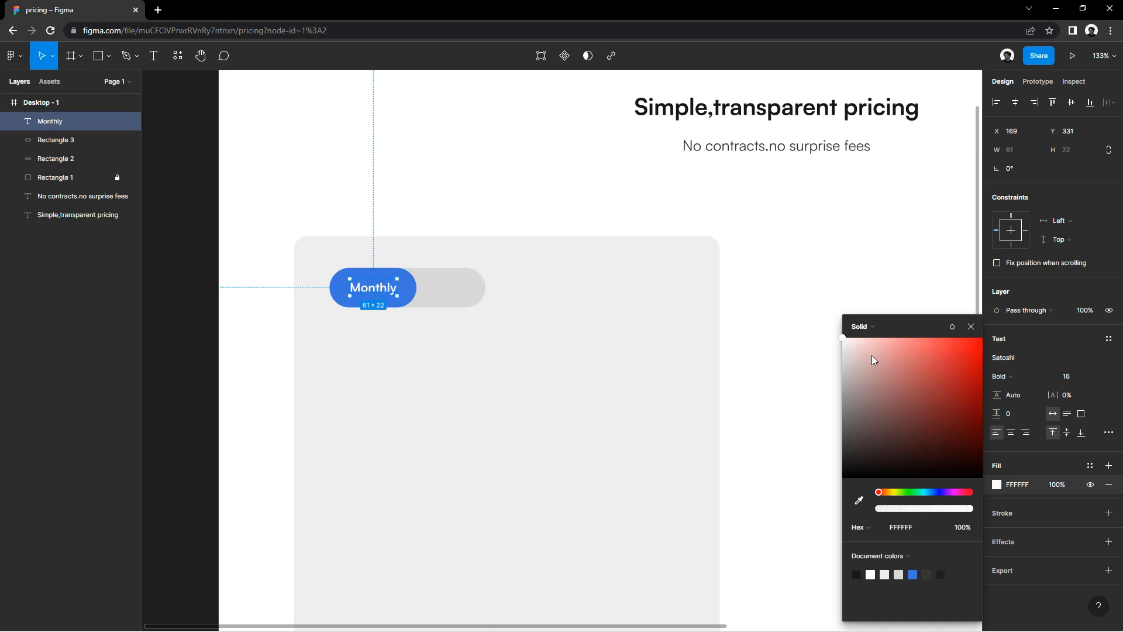
pyautogui.click(972, 327)
pyautogui.click(1018, 376)
pyautogui.click(1022, 351)
pyautogui.click(1018, 376)
pyautogui.click(1018, 390)
pyautogui.click(863, 363)
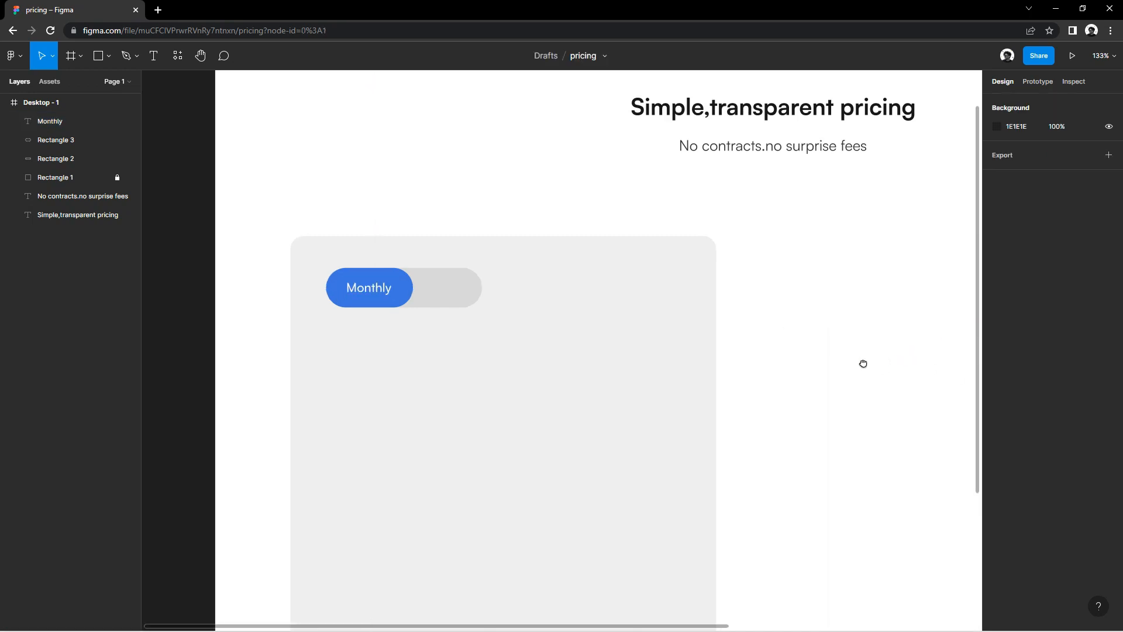
# Step: Duplicate the "Monthly" label onto the gray part of the toggle and change the copy's text to "Yearly"
pyautogui.scroll(3, 403, 320)
pyautogui.moveTo(345, 282); pyautogui.dragTo(445, 280)
pyautogui.doubleClick(444, 279)
pyautogui.write('Y')
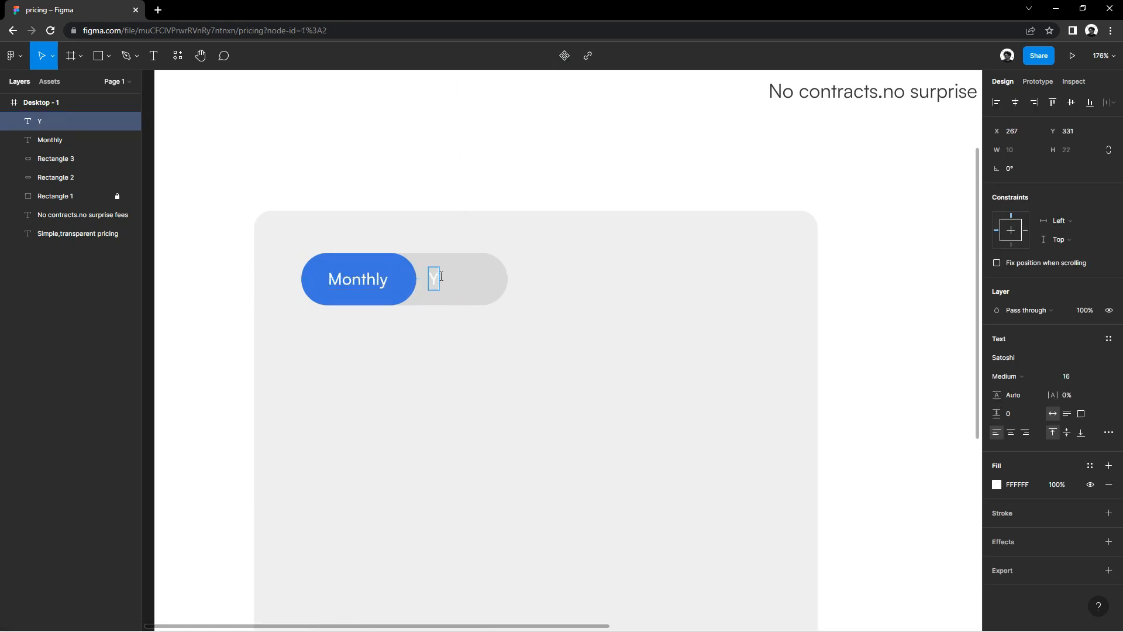
pyautogui.write('early')
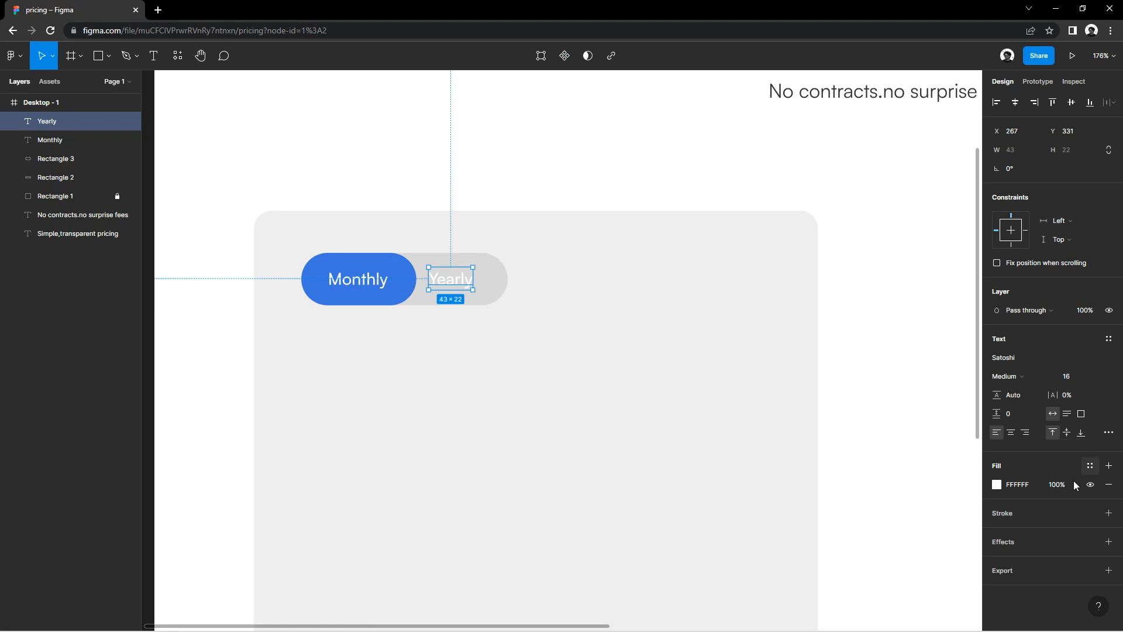
# Step: Change the "Yearly" label's fill to dark gray 2E2E2E
pyautogui.click(997, 485)
pyautogui.moveTo(865, 414); pyautogui.dragTo(832, 462)
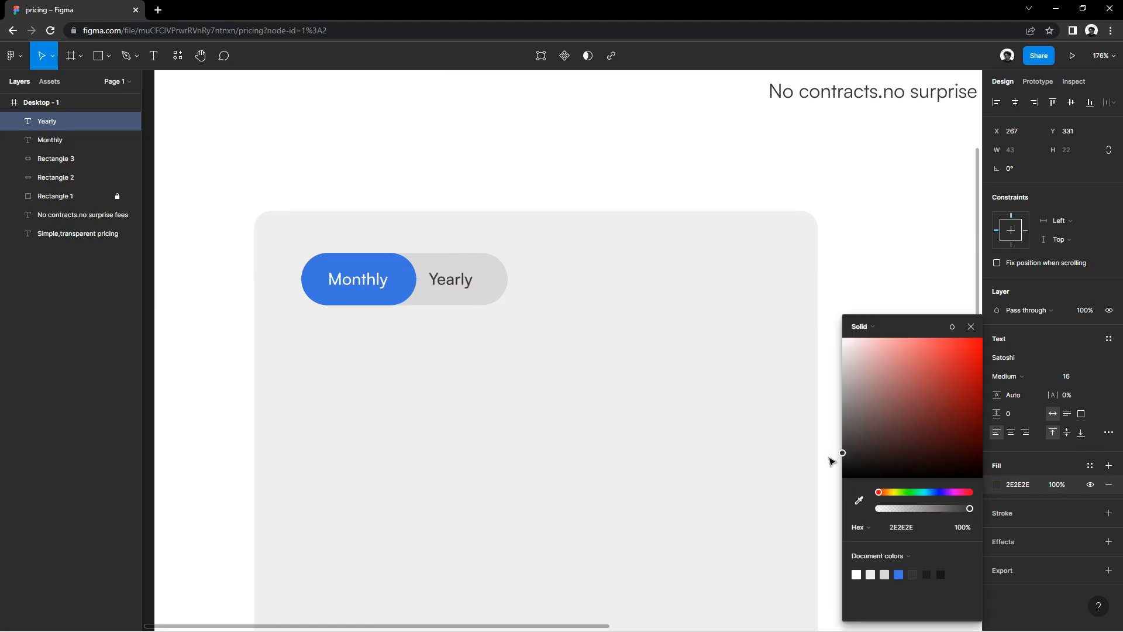
pyautogui.click(971, 329)
# Step: Slightly darken the fill of the toggle's gray background pill
pyautogui.click(502, 280)
pyautogui.click(997, 357)
pyautogui.moveTo(858, 374); pyautogui.dragTo(818, 364)
pyautogui.click(859, 281)
# Step: Adjust the "Yearly" label's position to center it in the visible gray part of the toggle
pyautogui.scroll(-3, 647, 353)
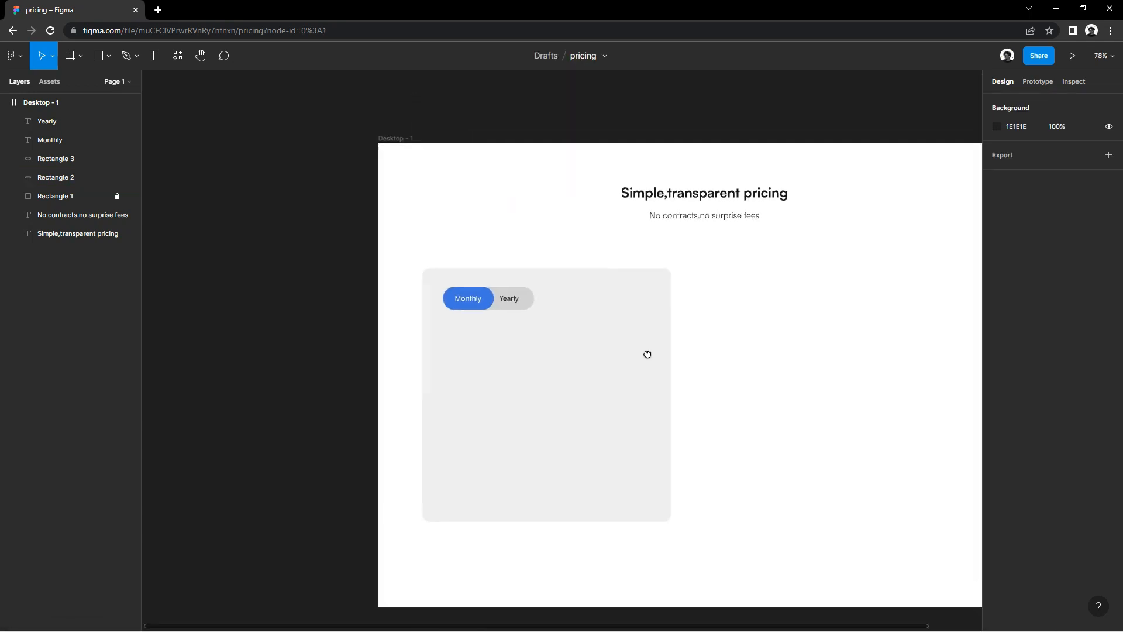
pyautogui.scroll(3, 472, 289)
pyautogui.click(484, 291)
pyautogui.moveTo(490, 291); pyautogui.dragTo(482, 292)
pyautogui.scroll(-5, 479, 252)
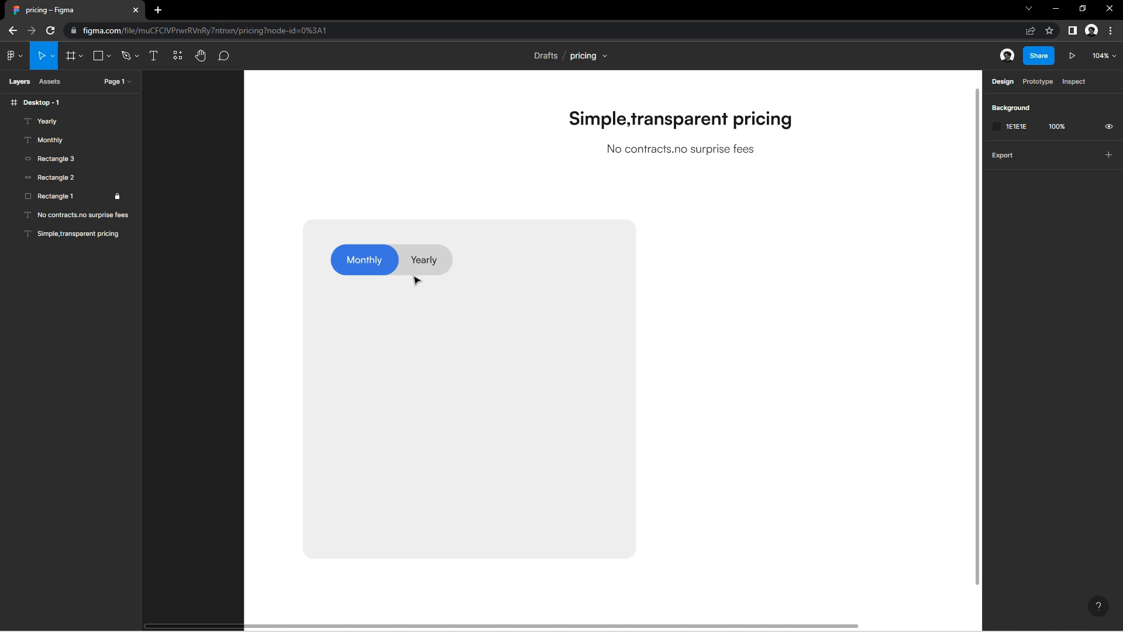
# Step: Duplicate the "Yearly" label below the toggle and change the copy's text to "All limited links"
pyautogui.moveTo(419, 261); pyautogui.dragTo(343, 318)
pyautogui.doubleClick(342, 303)
pyautogui.write('All limited li')
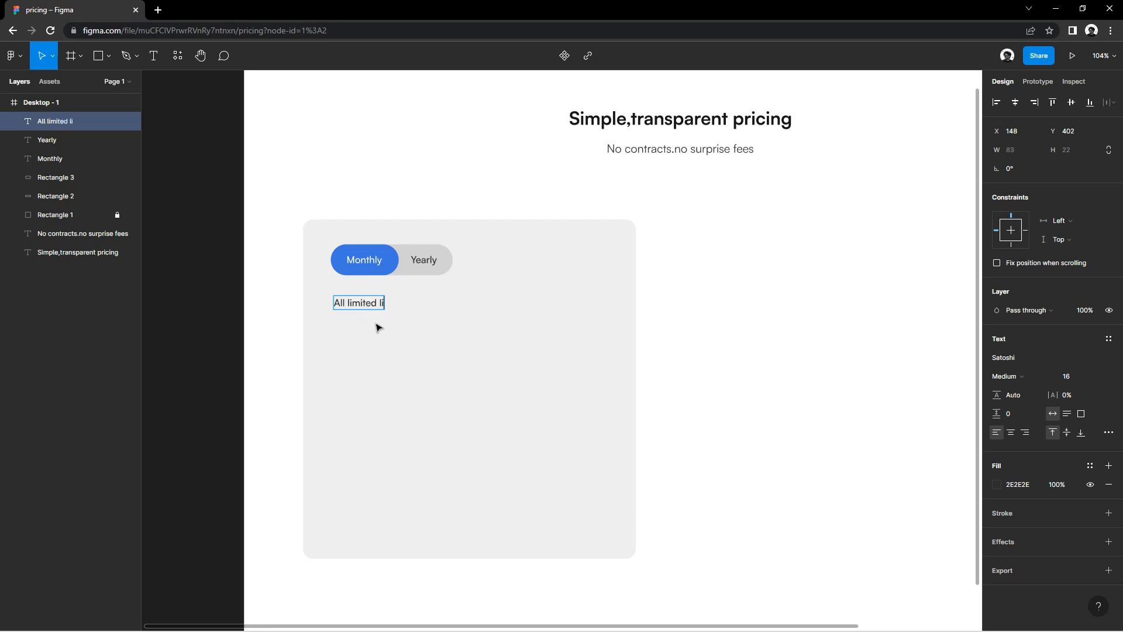
pyautogui.click(873, 376)
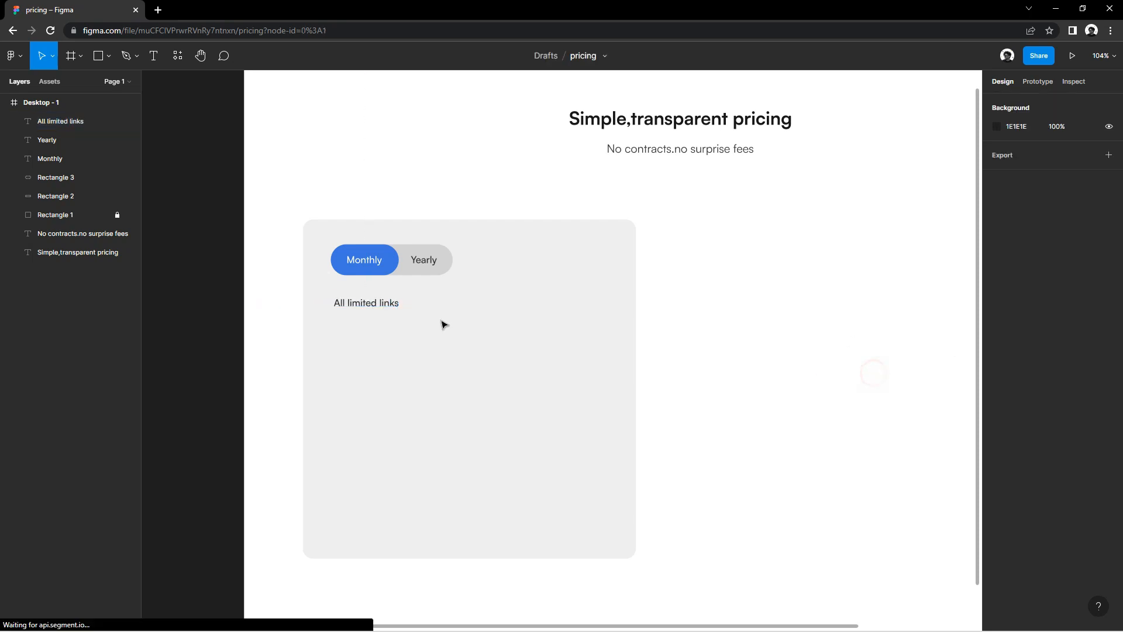
pyautogui.click(108, 56)
pyautogui.click(81, 127)
pyautogui.moveTo(576, 301); pyautogui.dragTo(588, 313)
pyautogui.press('Delete')
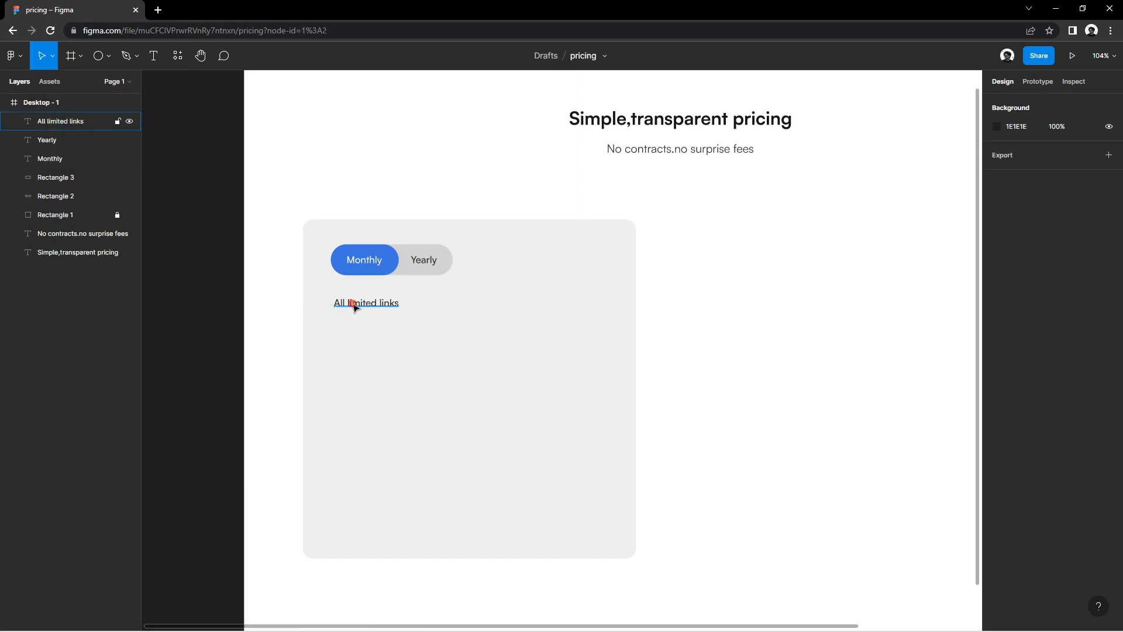
# Step: Try to copy the bold Tick Circle icon from the Hicon file and paste it into the pricing file
pyautogui.click(355, 306)
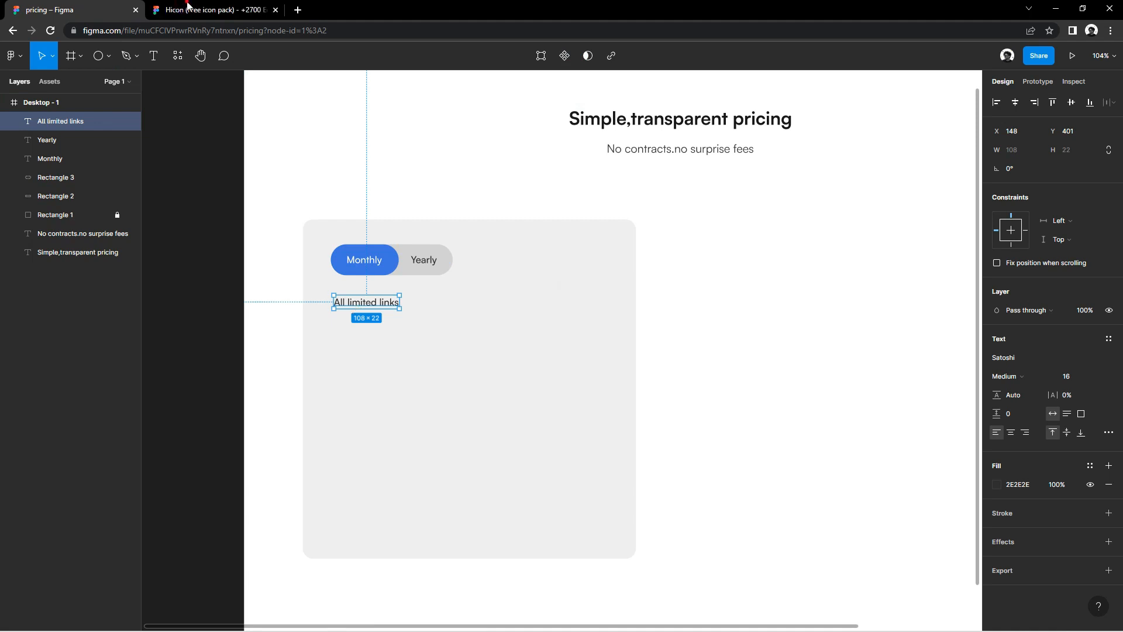
pyautogui.click(187, 5)
pyautogui.moveTo(268, 34); pyautogui.dragTo(322, 39)
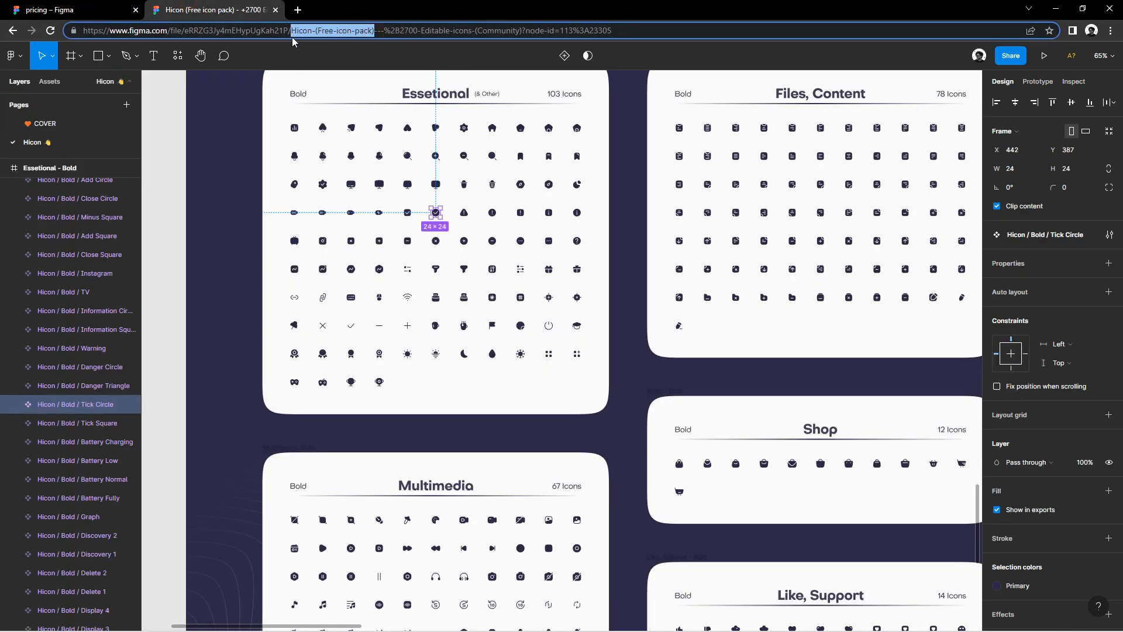
pyautogui.click(433, 211)
pyautogui.rightClick(437, 213)
pyautogui.click(443, 220)
pyautogui.click(88, 8)
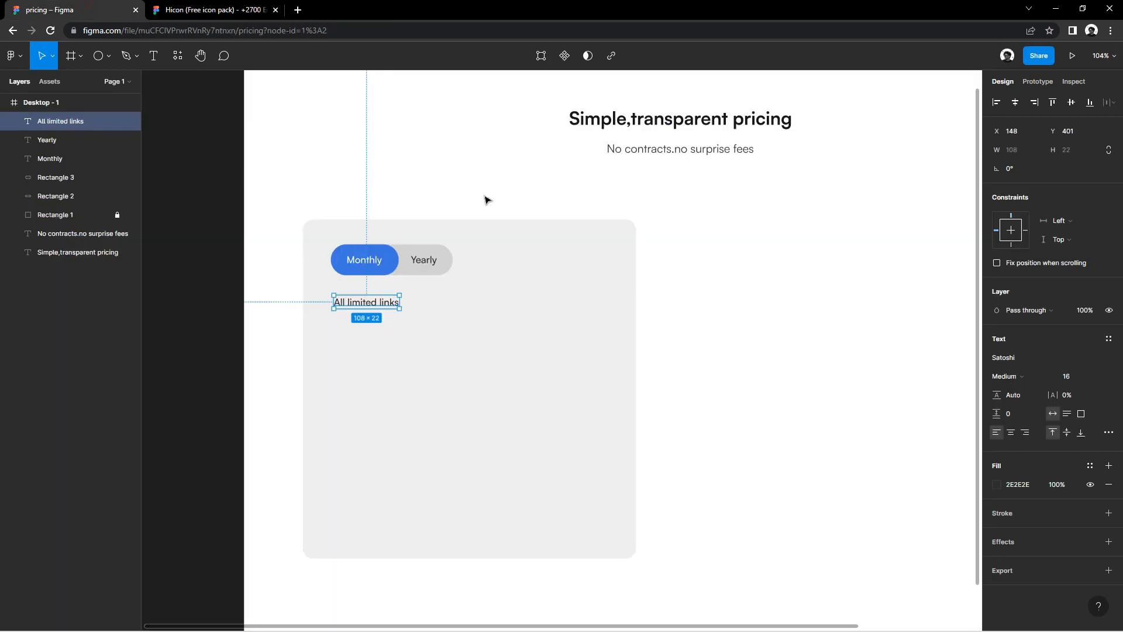
pyautogui.rightClick(689, 228)
pyautogui.click(698, 243)
# Step: Copy the bold Tick Circle icon from the Hicon file into the pricing file and place it at the card's right side, level with "All limited links"
pyautogui.click(187, 7)
pyautogui.rightClick(436, 214)
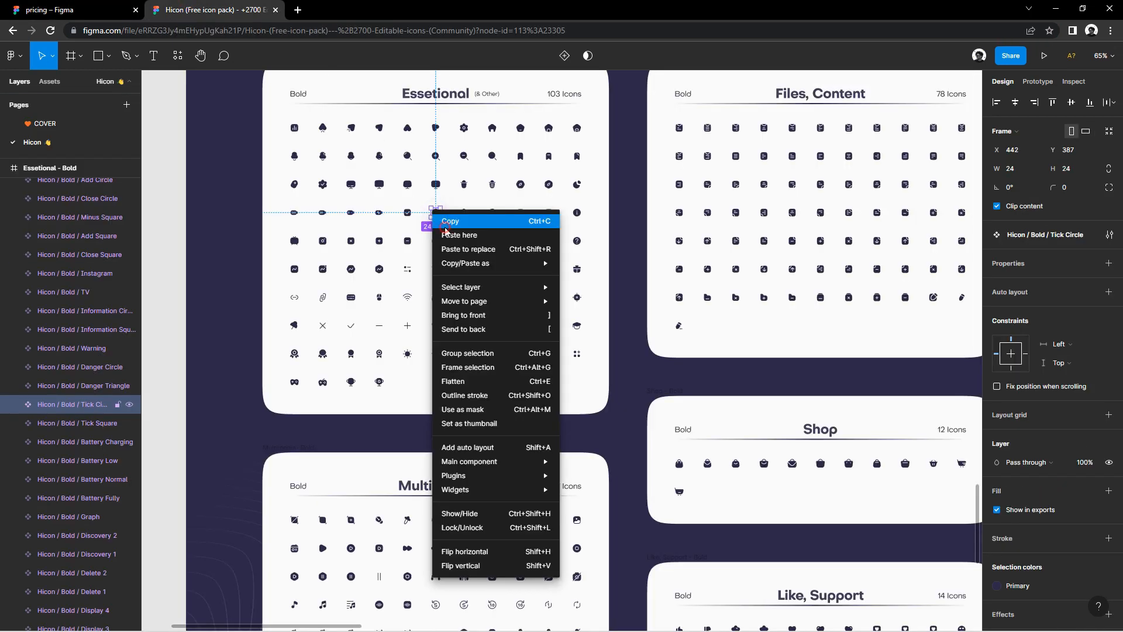
pyautogui.click(444, 223)
pyautogui.click(88, 9)
pyautogui.rightClick(686, 228)
pyautogui.click(700, 252)
pyautogui.moveTo(692, 235); pyautogui.dragTo(612, 302)
pyautogui.click(123, 196)
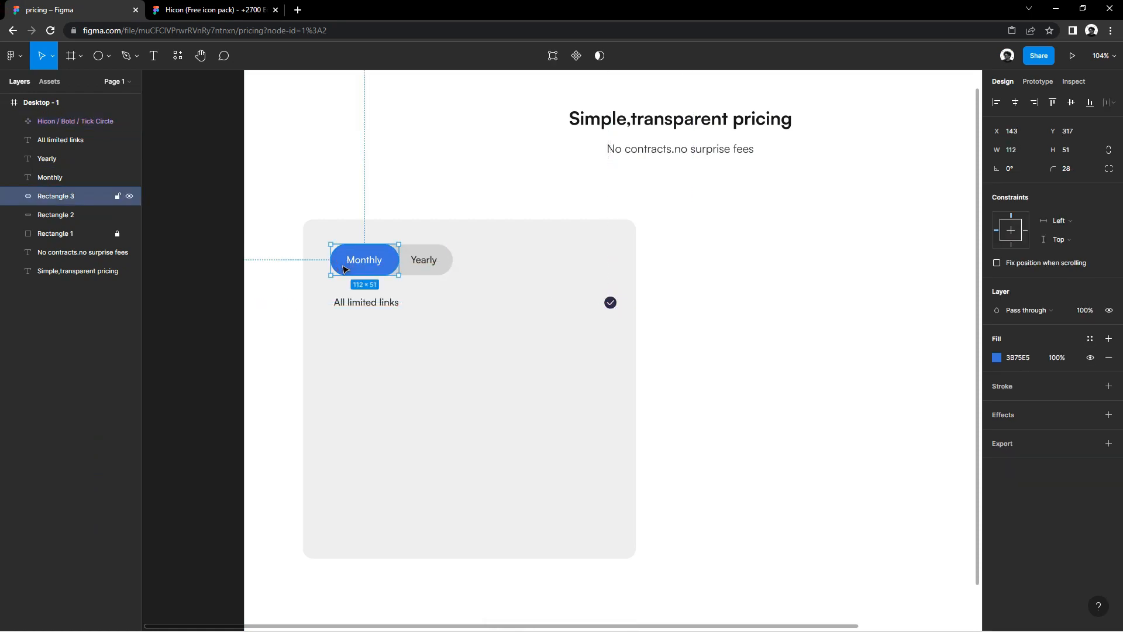
pyautogui.click(610, 303)
pyautogui.hotkey('ctrl', 'd')
pyautogui.hotkey('alt', 'Left')
pyautogui.hotkey('alt', 'Left')
pyautogui.hotkey('alt', 'Left')
pyautogui.hotkey('alt', 'Left')
pyautogui.hotkey('alt', 'Left')
pyautogui.hotkey('alt', 'Left')
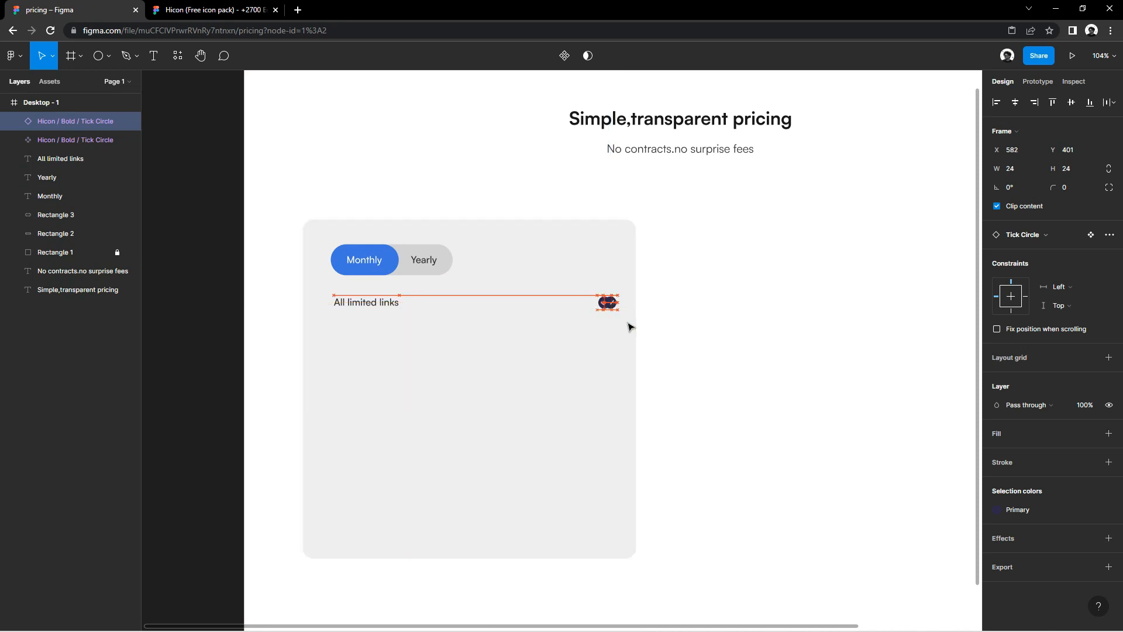
pyautogui.hotkey('alt', 'Right')
pyautogui.hotkey('alt', 'Right')
pyautogui.hotkey('alt', 'Right')
pyautogui.hotkey('alt', 'Right')
pyautogui.hotkey('alt', 'Right')
pyautogui.hotkey('alt', 'Right')
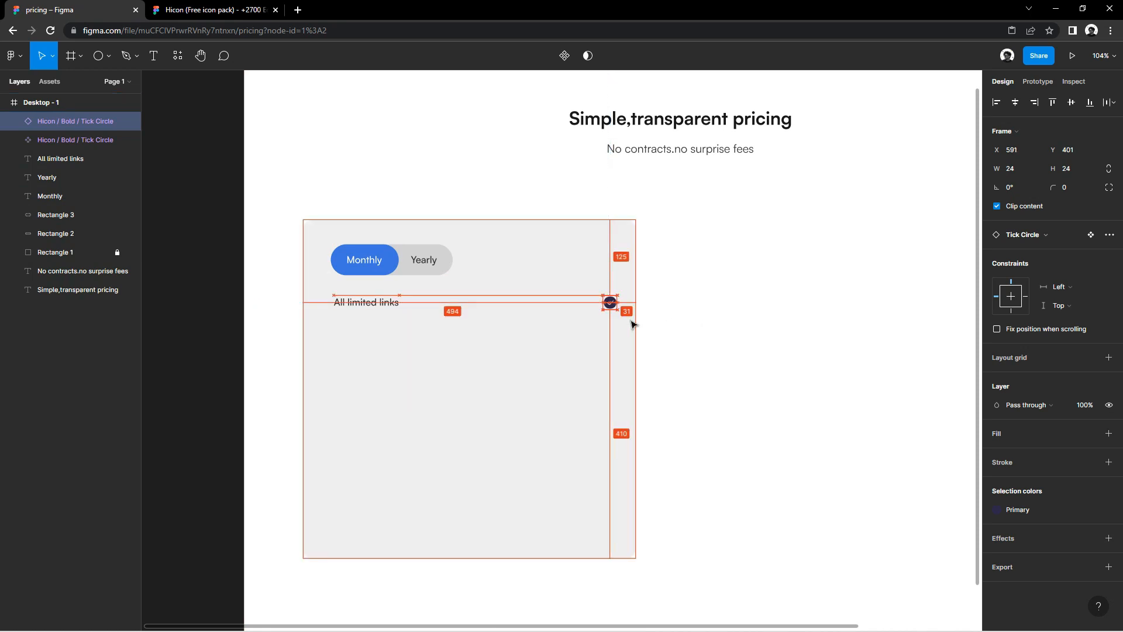
pyautogui.moveTo(611, 304); pyautogui.dragTo(608, 305)
pyautogui.press('Delete')
# Step: Nudge the tick icon left along the "All limited links" row to X 576
pyautogui.press('alt')
pyautogui.hotkey('alt', 'Left')
pyautogui.hotkey('alt', 'Left')
pyautogui.hotkey('alt', 'Left')
pyautogui.hotkey('alt', 'Left')
pyautogui.hotkey('alt', 'Left')
pyautogui.hotkey('alt', 'Left')
pyautogui.hotkey('alt', 'Left')
pyautogui.hotkey('alt', 'Left')
pyautogui.hotkey('alt', 'Left')
pyautogui.hotkey('alt', 'Left')
pyautogui.click(675, 350)
pyautogui.hotkey('ctrl', 'z')
# Step: Recolor the tick icon to blue 3B75E5 by sampling the "Monthly" toggle pill
pyautogui.click(1092, 583)
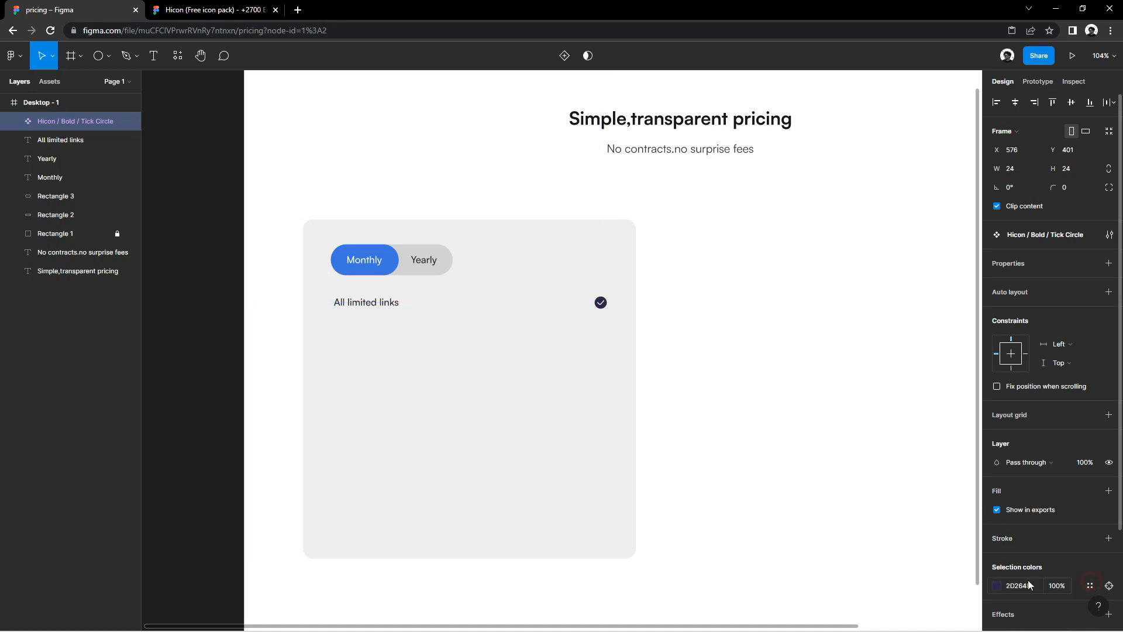
pyautogui.click(999, 586)
pyautogui.click(859, 501)
pyautogui.click(385, 249)
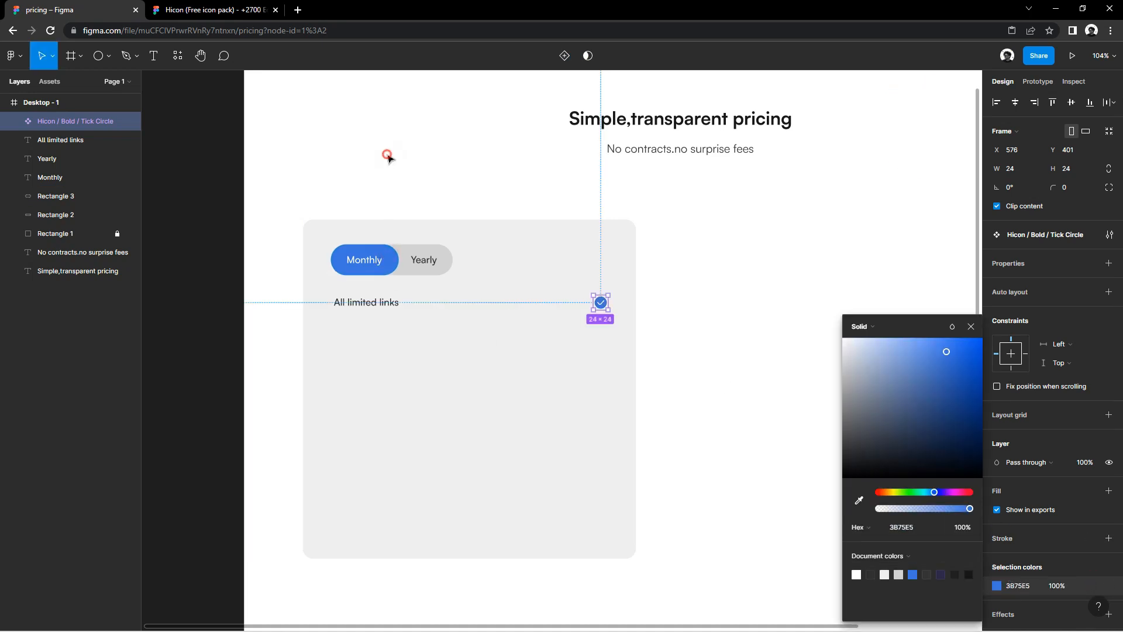
pyautogui.click(387, 158)
# Step: Set the font size of the "All limited links" text to 18
pyautogui.scroll(-2, 585, 351)
pyautogui.moveTo(630, 348); pyautogui.dragTo(389, 320)
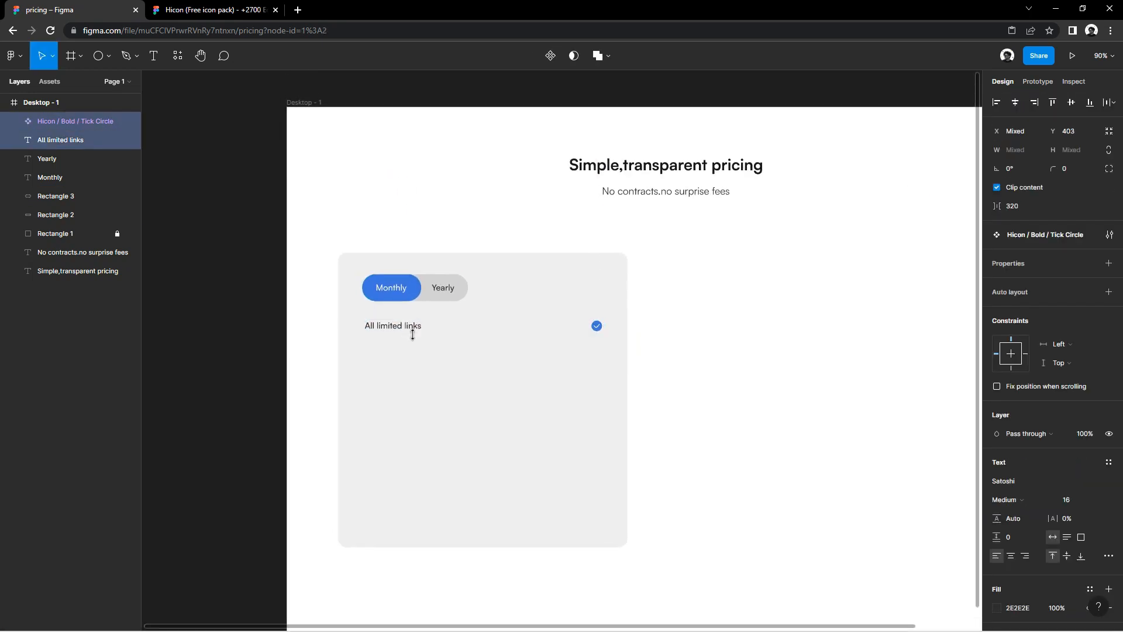
pyautogui.click(390, 329)
pyautogui.click(1067, 377)
pyautogui.press('Up')
pyautogui.press('Up')
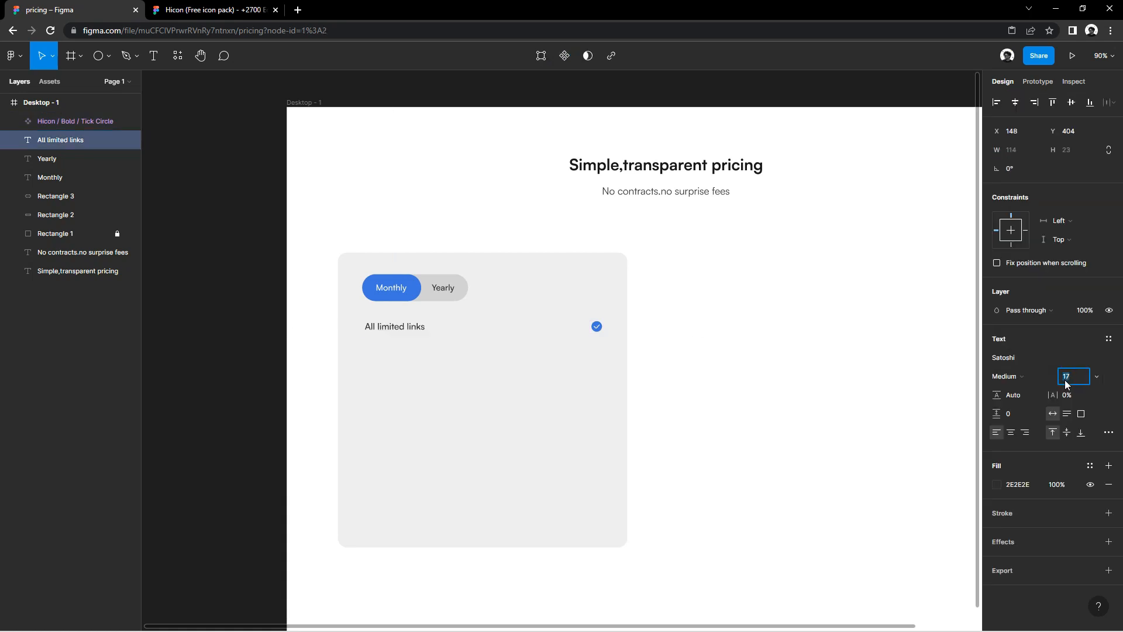
pyautogui.keyDown('shift'); pyautogui.click(597, 326); pyautogui.keyUp('shift')
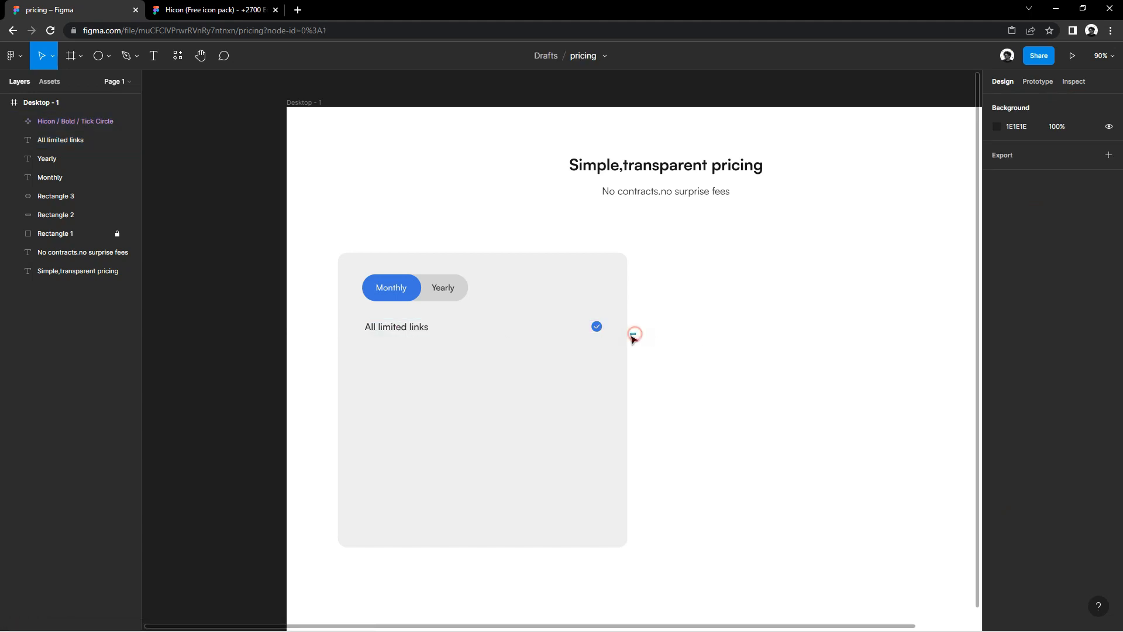
# Step: Duplicate "All limited links" below at Y 464 as "Own analytics platform" and copy the tick icon onto that row
pyautogui.moveTo(404, 334); pyautogui.dragTo(408, 364)
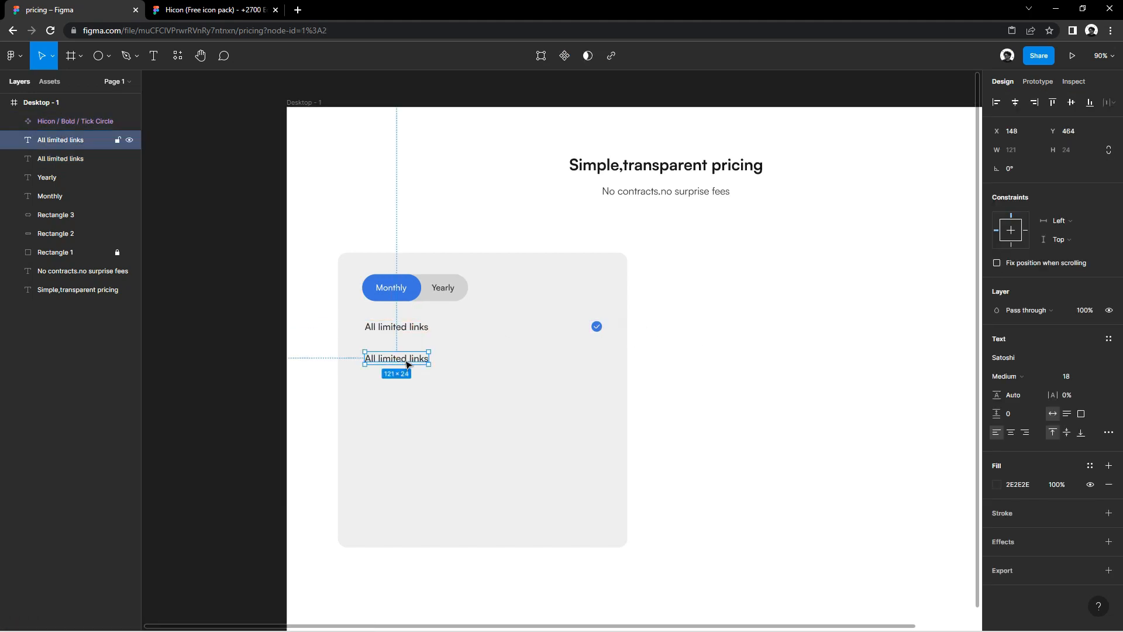
pyautogui.doubleClick(396, 358)
pyautogui.write('ow')
pyautogui.press('BackSpace')
pyautogui.press('BackSpace')
pyautogui.write('Own analytics platform')
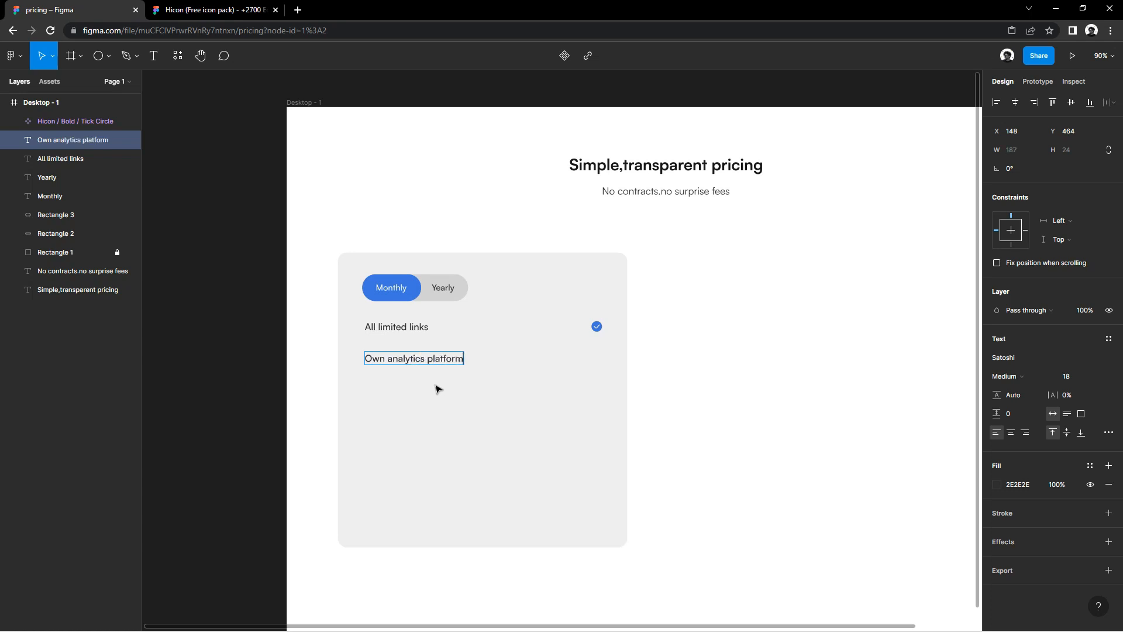
pyautogui.click(515, 424)
pyautogui.moveTo(598, 336); pyautogui.dragTo(592, 367)
# Step: Duplicate the "Own analytics platform" label below at Y 524 as "Chat support" and add a copy of the tick icon to its row
pyautogui.moveTo(404, 360); pyautogui.dragTo(397, 392)
pyautogui.doubleClick(396, 392)
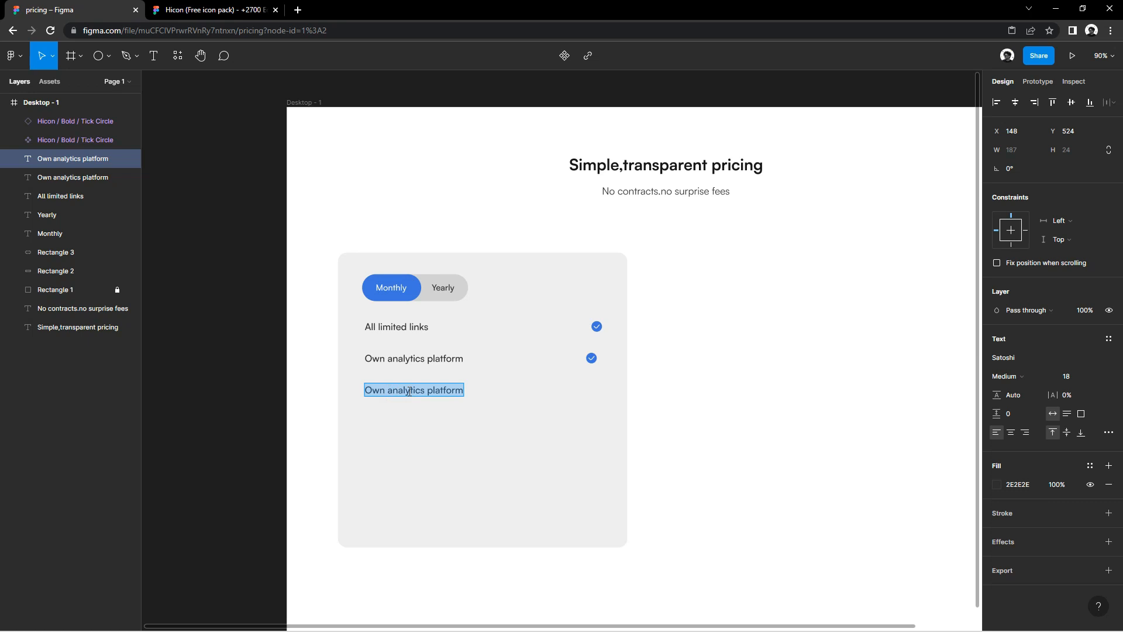
pyautogui.write('Cha')
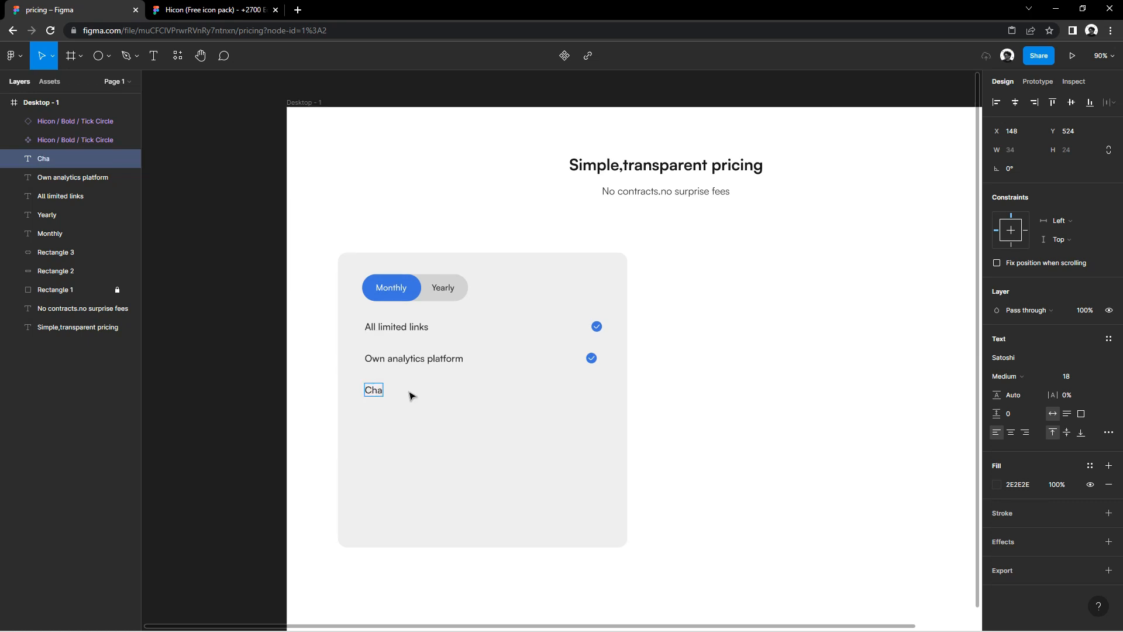
pyautogui.write('t support')
pyautogui.click(435, 418)
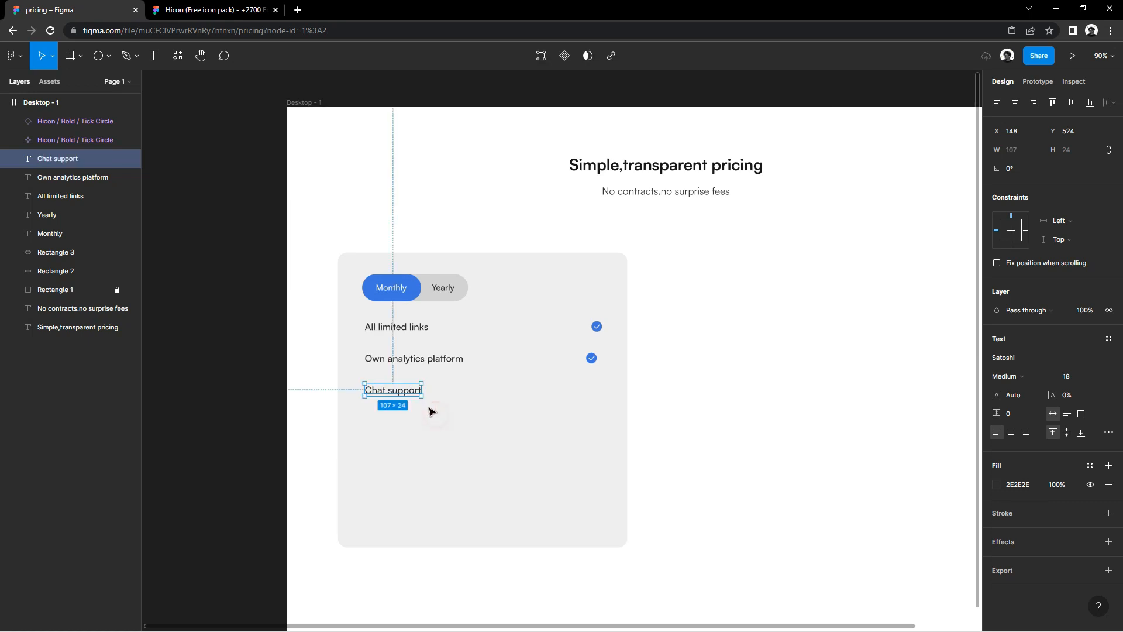
pyautogui.moveTo(594, 361); pyautogui.dragTo(594, 392)
# Step: Duplicate the "Chat support" label below at Y 584 and change the copy's text to "Optimize hashtags"
pyautogui.moveTo(390, 396); pyautogui.dragTo(388, 427)
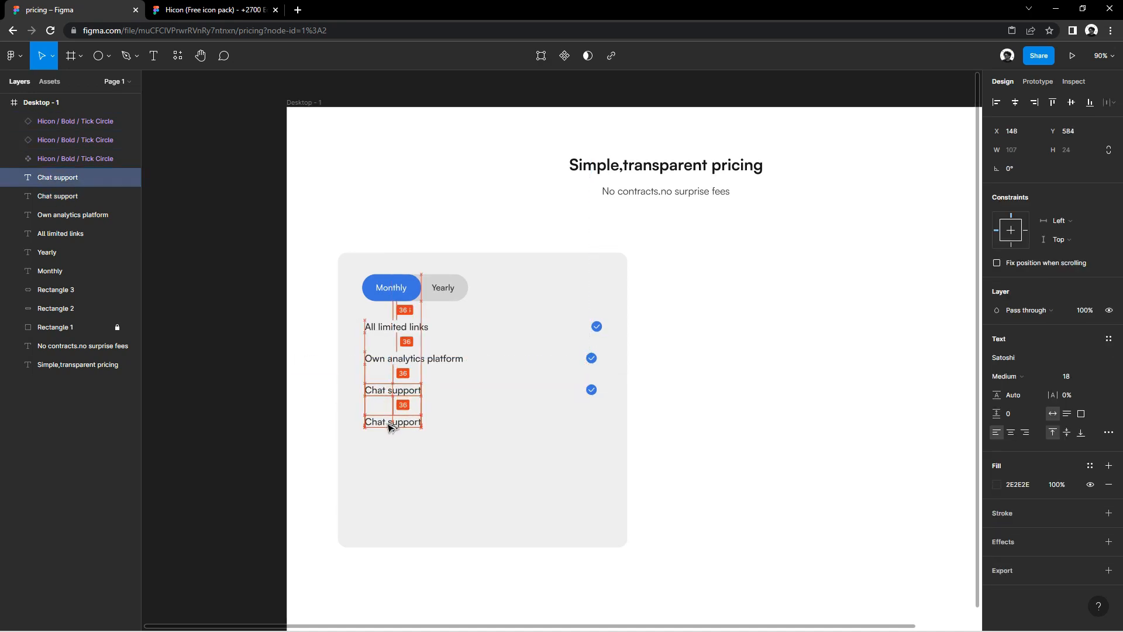
pyautogui.doubleClick(388, 419)
pyautogui.write('Optimize hashtags')
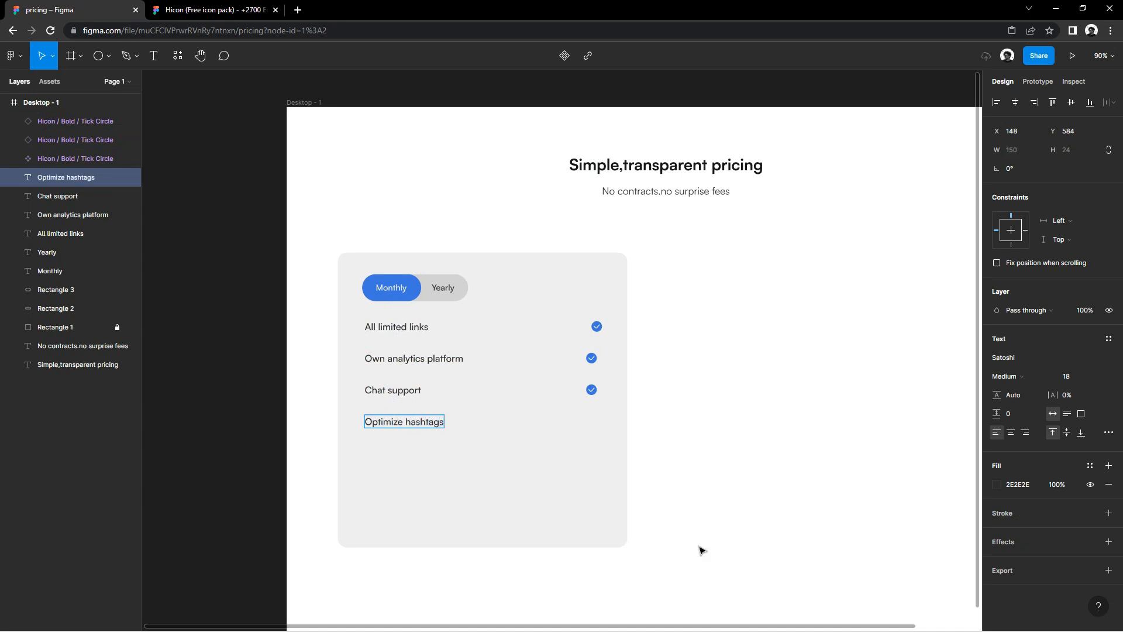
# Step: Copy the outline Close Circle icon from the Hicon file into the pricing file and place it on the "Optimize hashtags" row
pyautogui.click(257, 12)
pyautogui.scroll(20, 475, 350)
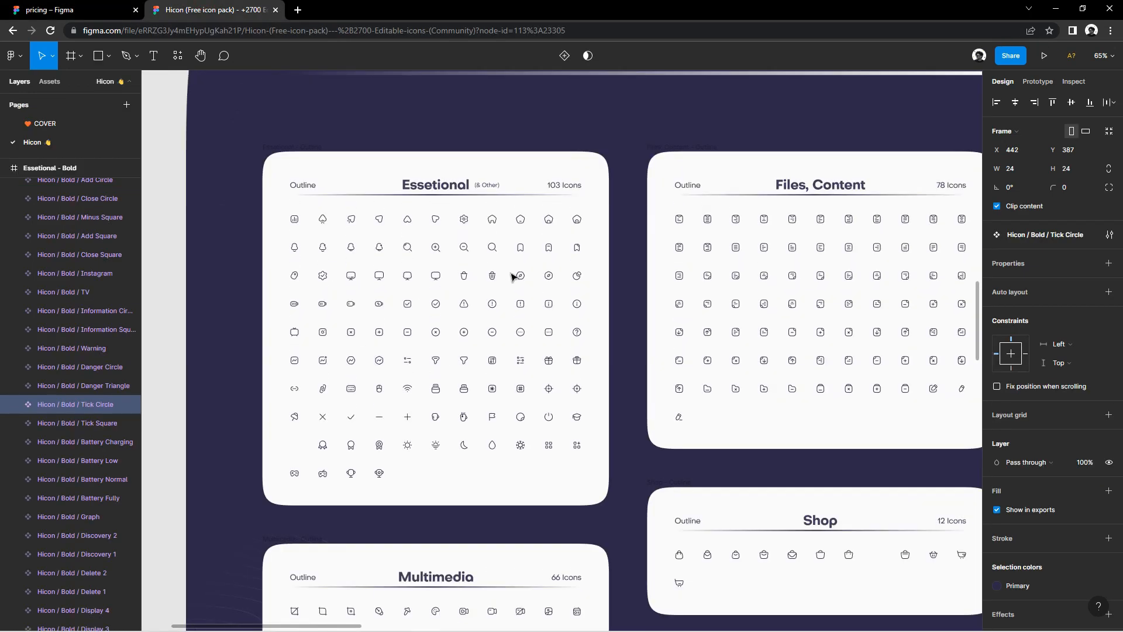
pyautogui.rightClick(432, 330)
pyautogui.click(449, 273)
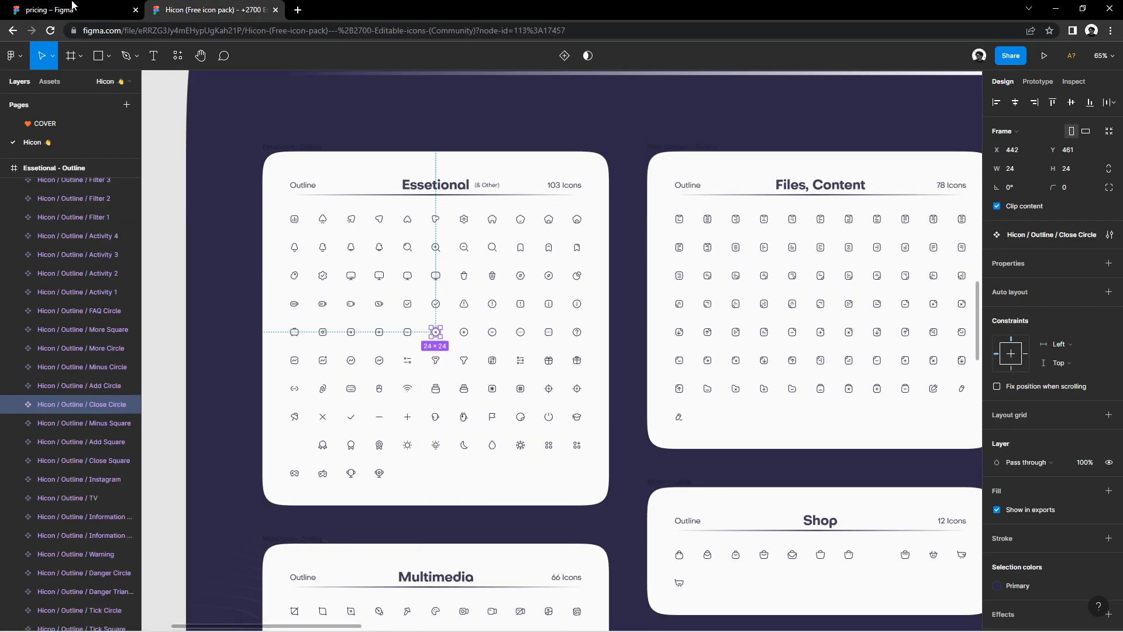
pyautogui.click(73, 8)
pyautogui.rightClick(741, 417)
pyautogui.click(758, 282)
pyautogui.moveTo(754, 310); pyautogui.dragTo(593, 430)
# Step: Duplicate the "Optimize hashtags" label below at Y 644 and change the copy's text to "Unlimited users"
pyautogui.moveTo(408, 429); pyautogui.dragTo(406, 455)
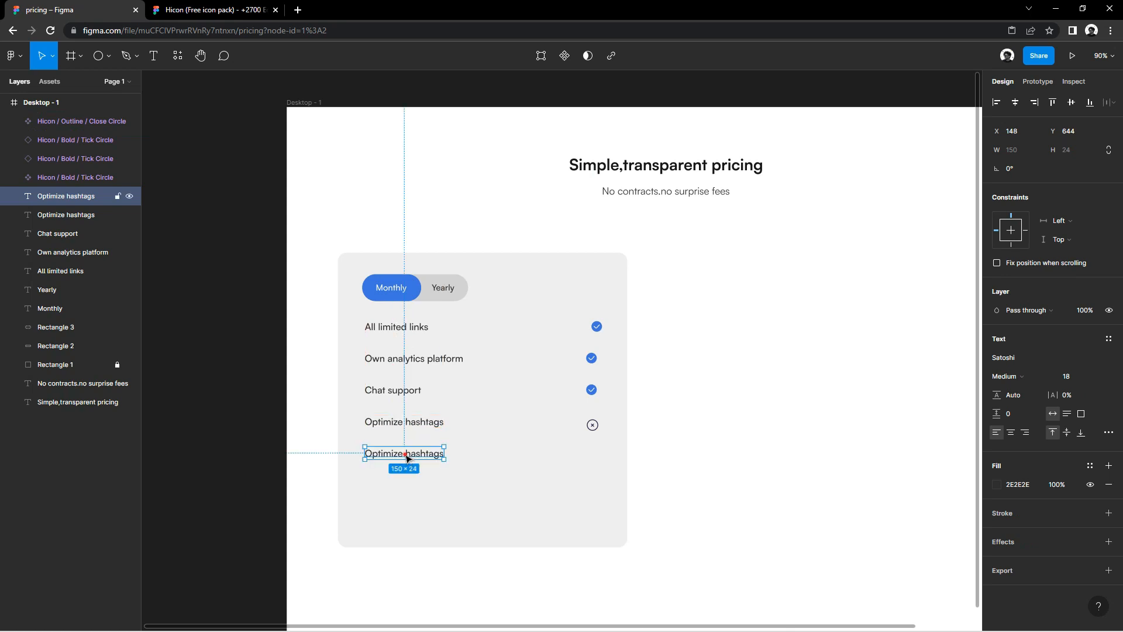
pyautogui.doubleClick(406, 455)
pyautogui.write('Unlimited')
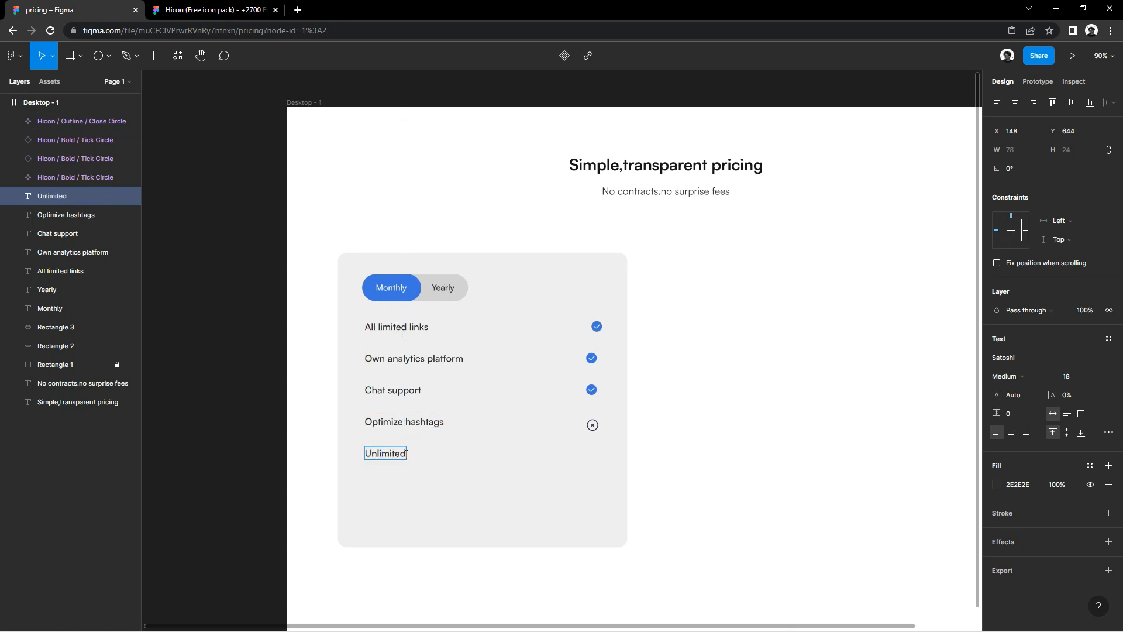
pyautogui.press('Escape')
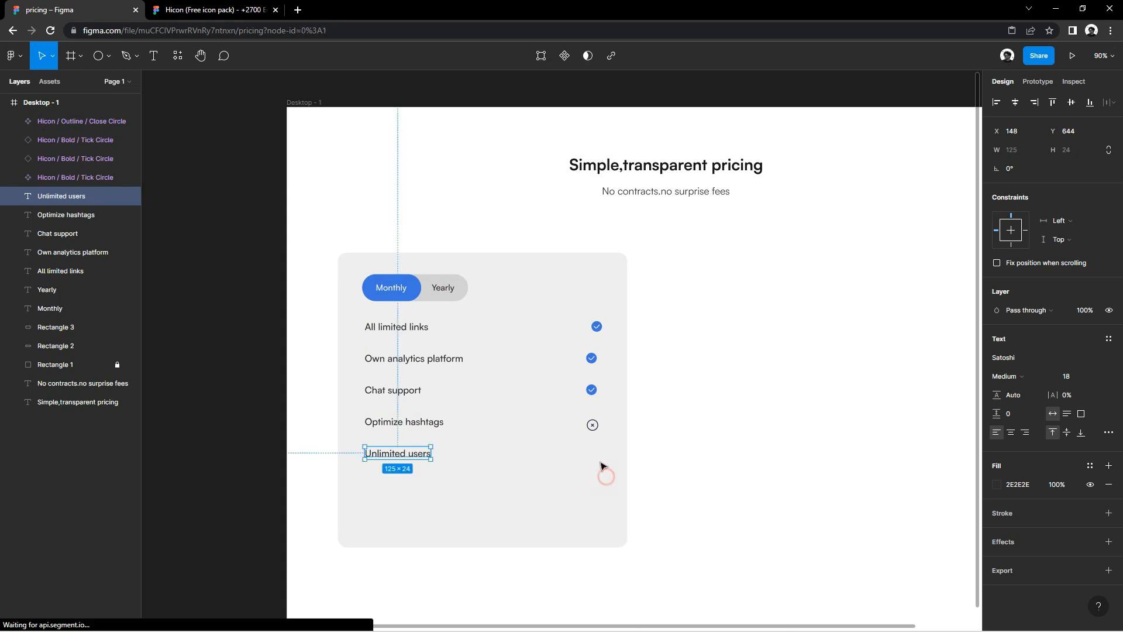
# Step: Copy the close icon onto the "Unlimited users" row and bring the first row's tick icon in line with the icons below
pyautogui.click(602, 471)
pyautogui.moveTo(592, 424); pyautogui.dragTo(588, 336)
pyautogui.click(592, 420)
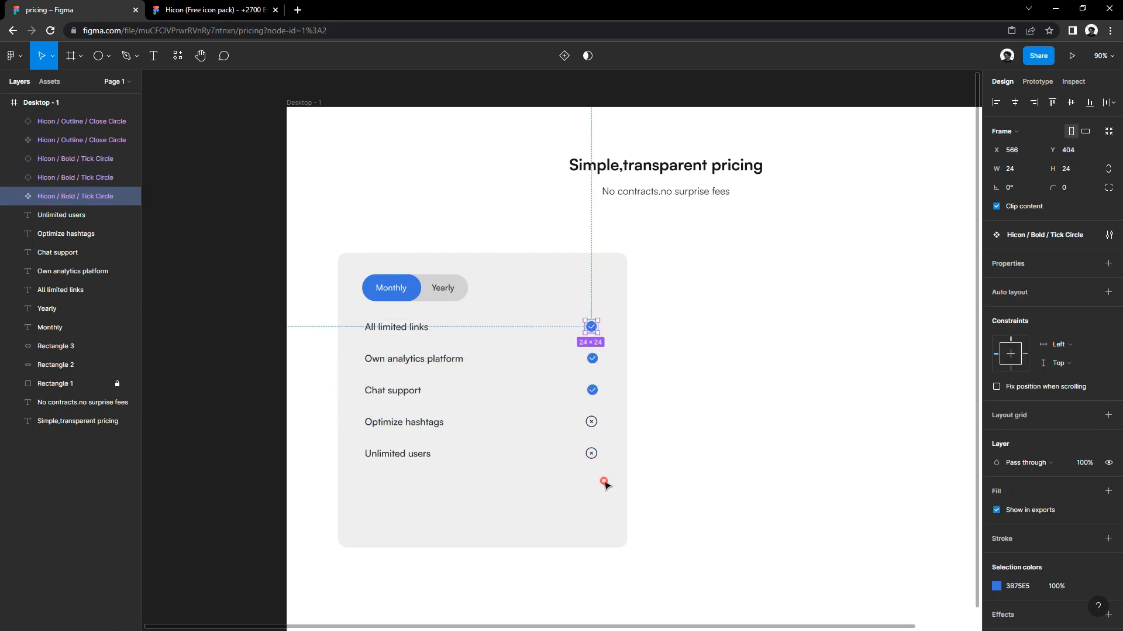
# Step: Align all five row icons on their horizontal centers and move the icon column right to X 576
pyautogui.moveTo(604, 481); pyautogui.dragTo(580, 322)
pyautogui.click(1015, 107)
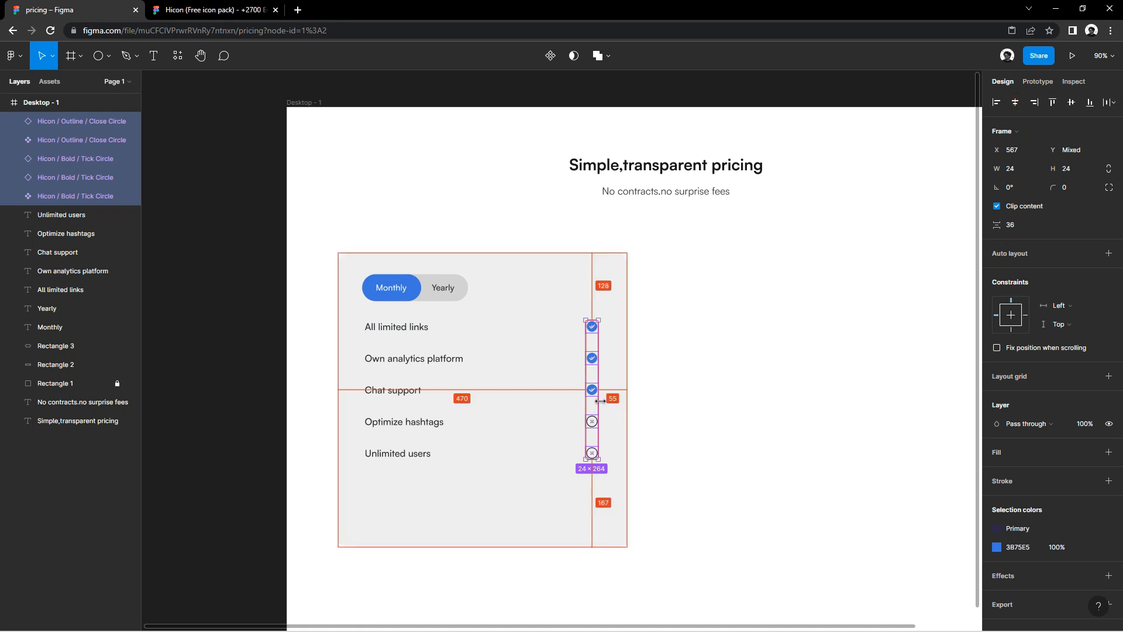
pyautogui.press('Right')
pyautogui.press('Right')
pyautogui.press('Right')
pyautogui.press('Right')
pyautogui.press('Right')
pyautogui.press('Right')
pyautogui.press('Right')
pyautogui.press('Right')
pyautogui.press('Right')
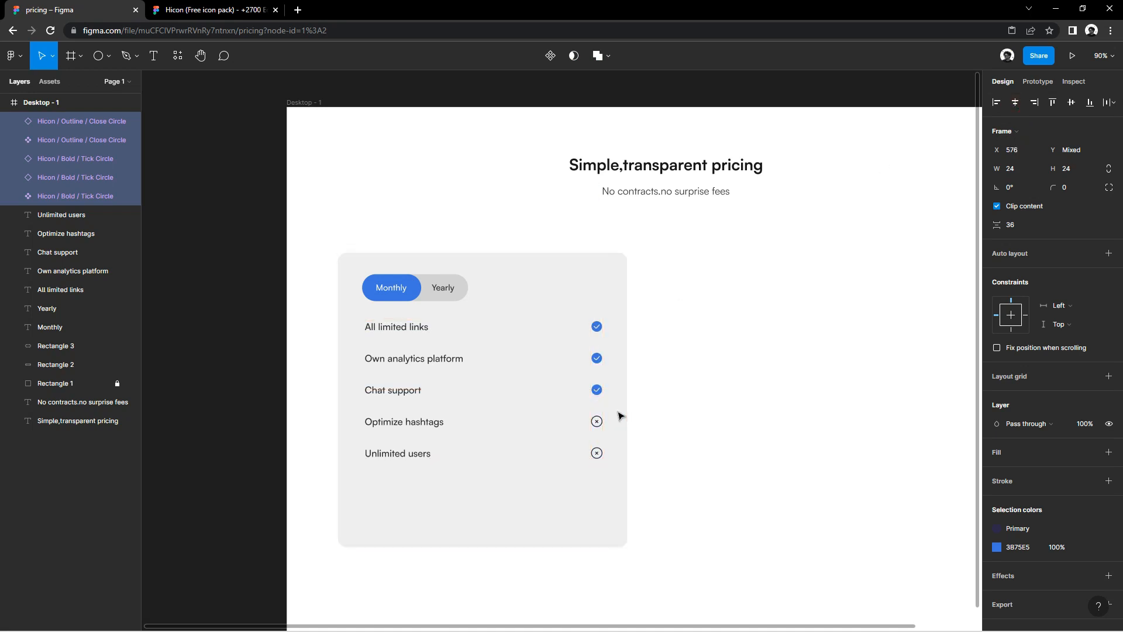
# Step: Move the four feature rows below "All limited links" down together with their icons, bringing "Own analytics platform" to Y 473
pyautogui.scroll(-2, 621, 416)
pyautogui.moveTo(621, 416); pyautogui.dragTo(555, 397)
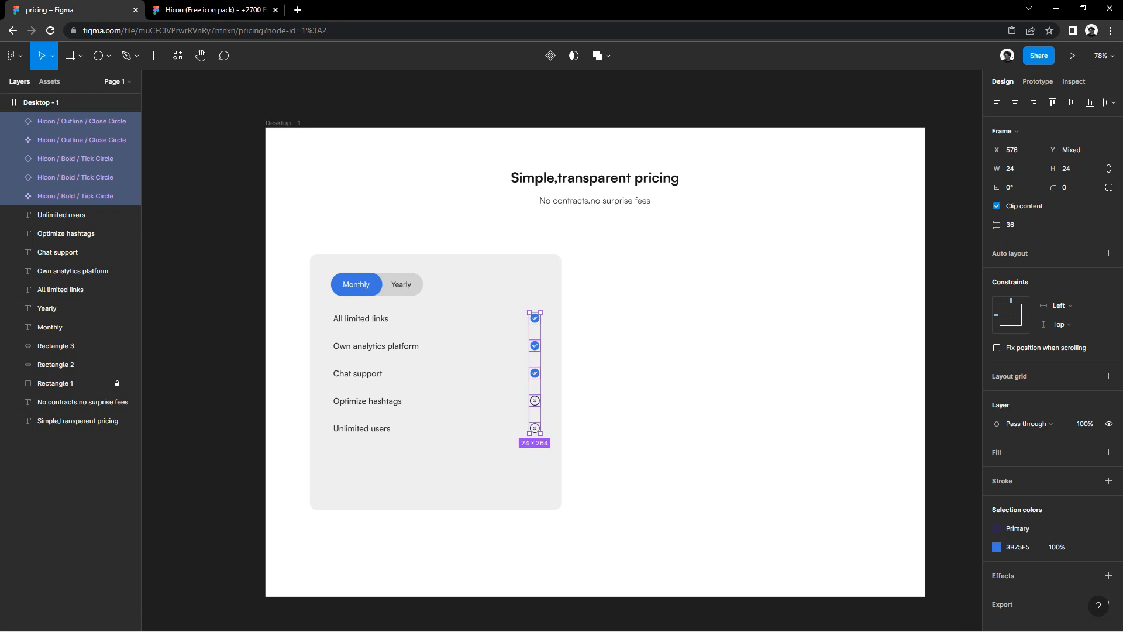
pyautogui.click(431, 433)
pyautogui.moveTo(555, 452); pyautogui.dragTo(331, 340)
pyautogui.press('Down')
pyautogui.press('Down')
pyautogui.press('Down')
pyautogui.press('Down')
pyautogui.press('Down')
pyautogui.press('Down')
pyautogui.press('Down')
pyautogui.press('Down')
pyautogui.press('Down')
# Step: Move the "Chat support", "Optimize hashtags" and "Unlimited users" rows down together with their icons to widen the gap above them
pyautogui.moveTo(562, 455); pyautogui.dragTo(320, 370)
pyautogui.press('Down')
pyautogui.press('Down')
pyautogui.press('Down')
pyautogui.press('Down')
pyautogui.press('Down')
pyautogui.press('Down')
pyautogui.press('Down')
pyautogui.press('Down')
pyautogui.press('Down')
pyautogui.press('Down')
pyautogui.press('Down')
pyautogui.press('Down')
pyautogui.press('Down')
pyautogui.press('Down')
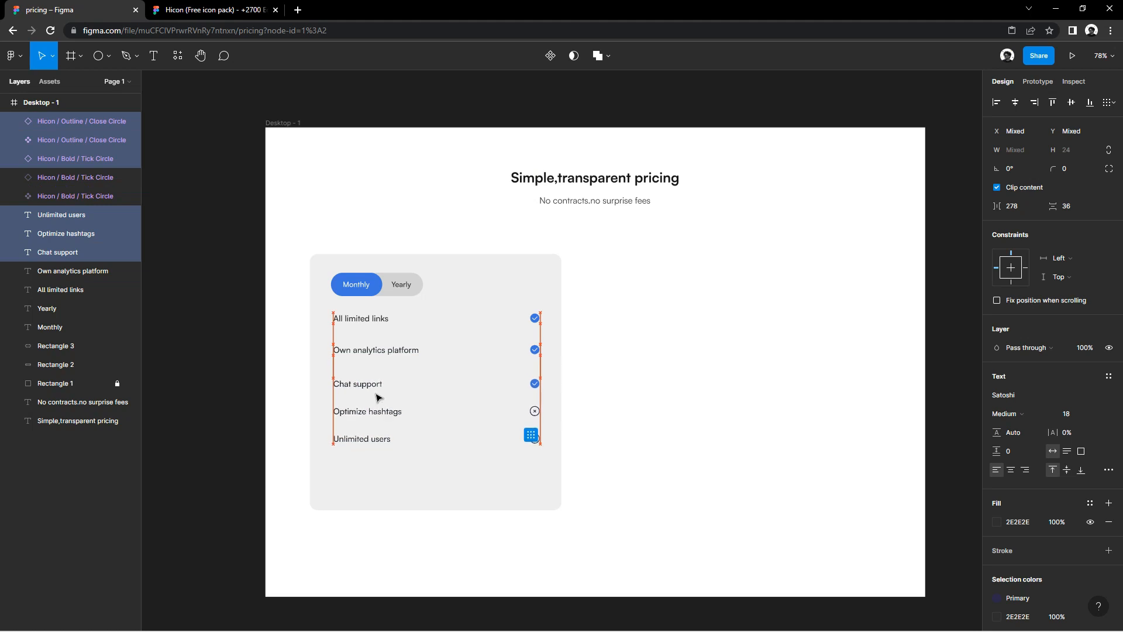
pyautogui.click(372, 351)
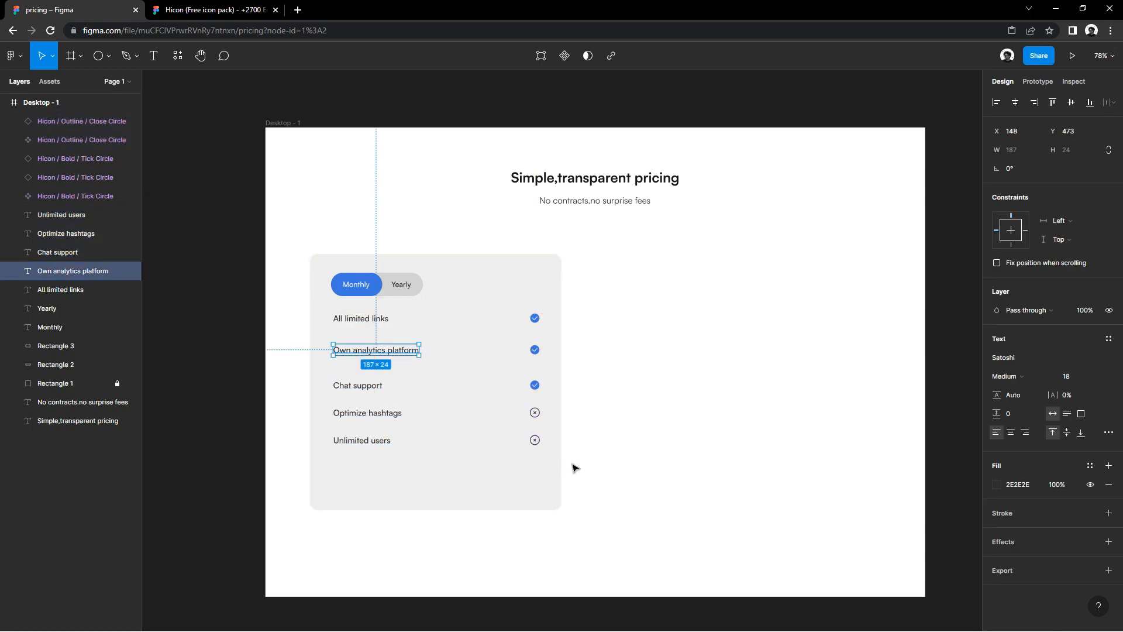
# Step: Move the lower three feature rows slightly up so the gap above "Chat support" matches the gap above "Own analytics platform"
pyautogui.moveTo(573, 468); pyautogui.dragTo(358, 359)
pyautogui.press('Up')
pyautogui.press('Up')
pyautogui.press('Up')
pyautogui.press('Up')
pyautogui.press('Up')
pyautogui.press('Up')
pyautogui.press('Up')
# Step: Move the "Optimize hashtags" and "Unlimited users" rows down with their icons to match the spacing of the rows above
pyautogui.moveTo(638, 491); pyautogui.dragTo(362, 390)
pyautogui.press('Down')
pyautogui.press('Down')
pyautogui.press('Down')
pyautogui.press('Down')
pyautogui.press('Down')
pyautogui.press('Down')
pyautogui.press('Down')
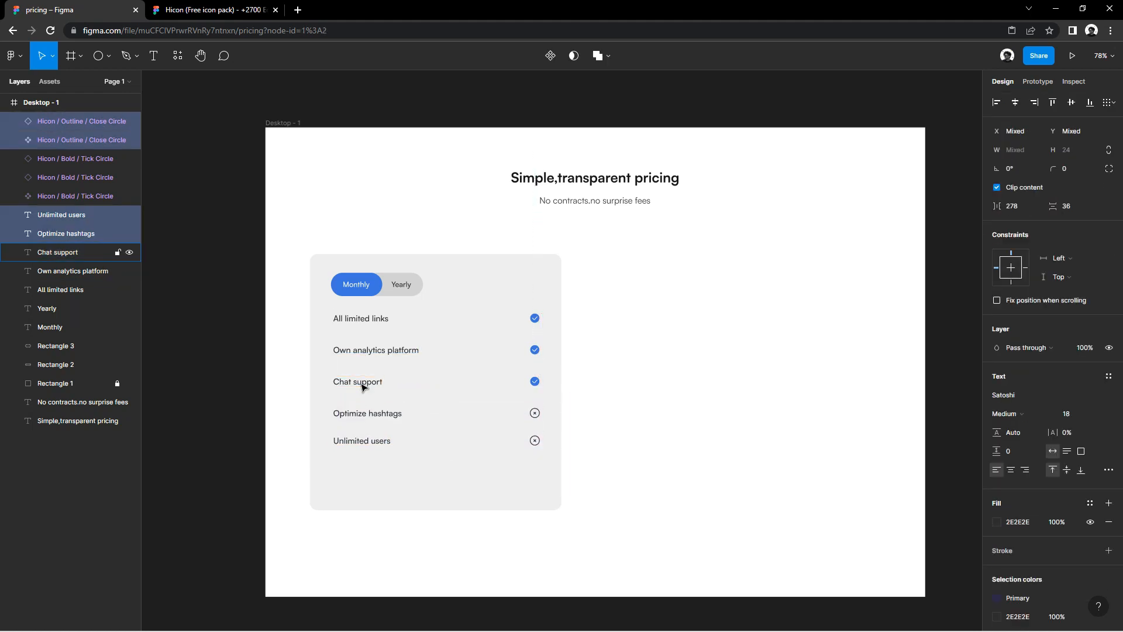
# Step: Move the "Unlimited users" row down together with its icon to Y 680 to match the spacing of the rows above
pyautogui.moveTo(591, 484); pyautogui.dragTo(334, 441)
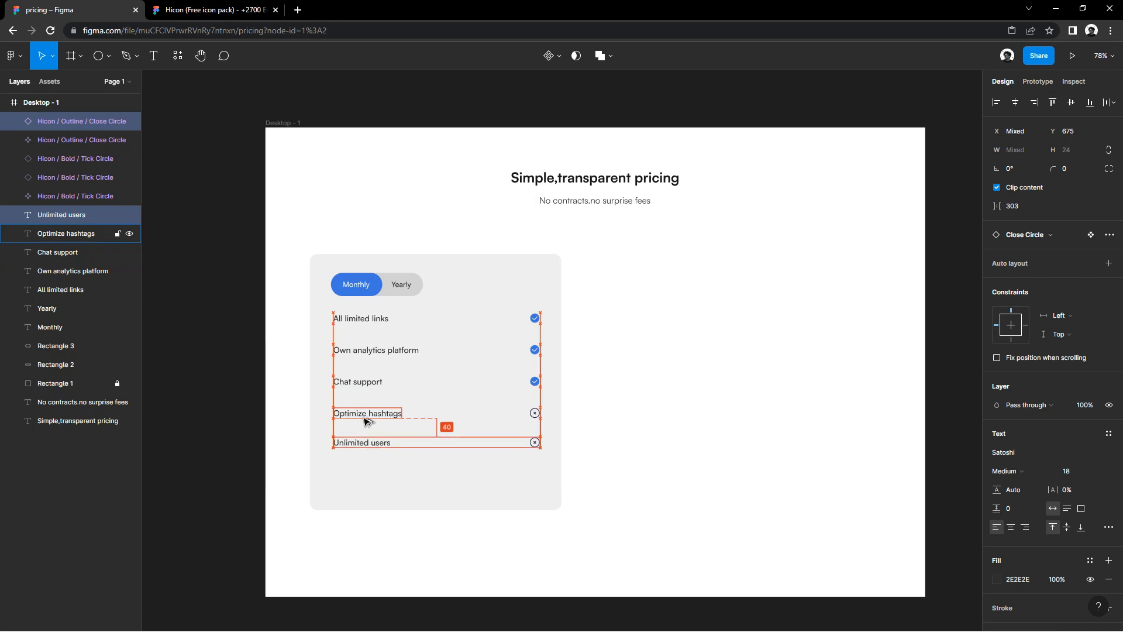
pyautogui.press('Down')
pyautogui.press('Down')
pyautogui.press('Down')
pyautogui.press('Down')
pyautogui.press('Down')
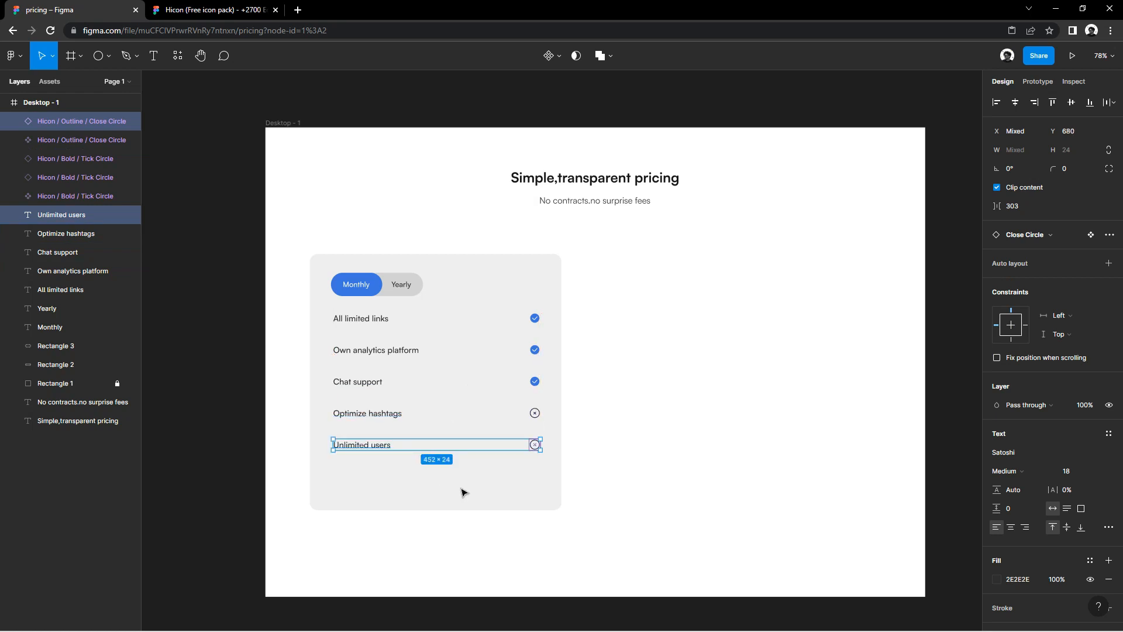
# Step: Unlock the grey card's background rectangle and shorten it from below to a height of 494
pyautogui.click(463, 493)
pyautogui.click(116, 385)
pyautogui.moveTo(463, 509); pyautogui.dragTo(494, 481)
pyautogui.hotkey('ctrl', 'z')
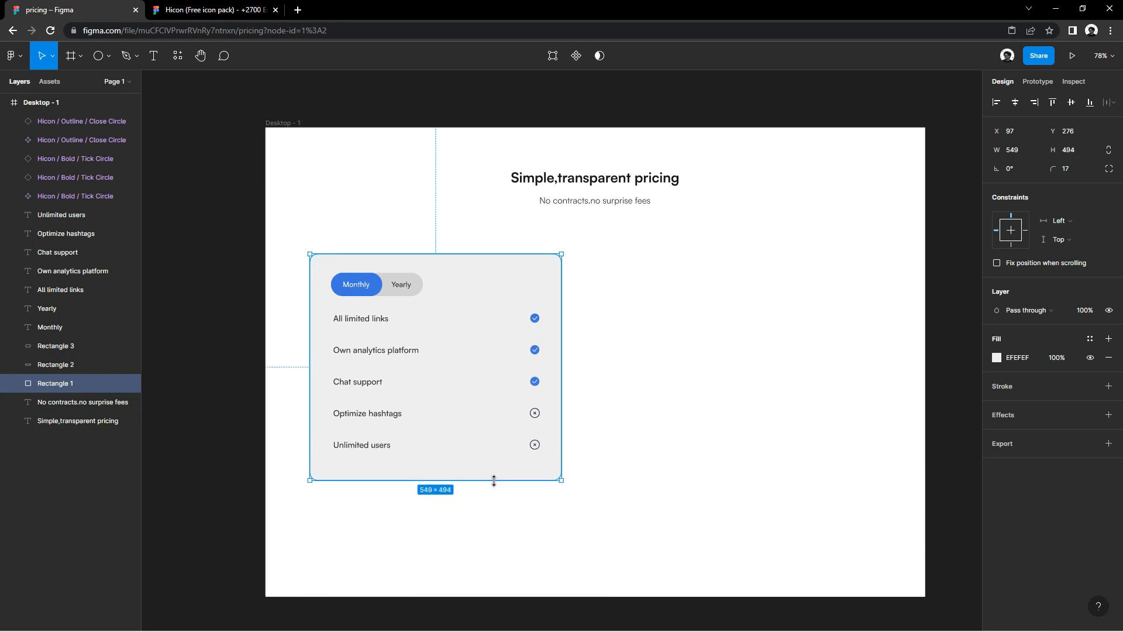
pyautogui.click(615, 475)
# Step: Draw a rectangle of about 546 × 127 beside the grey card, with its upper edge level with the card's at Y 276
pyautogui.moveTo(559, 502); pyautogui.dragTo(467, 515)
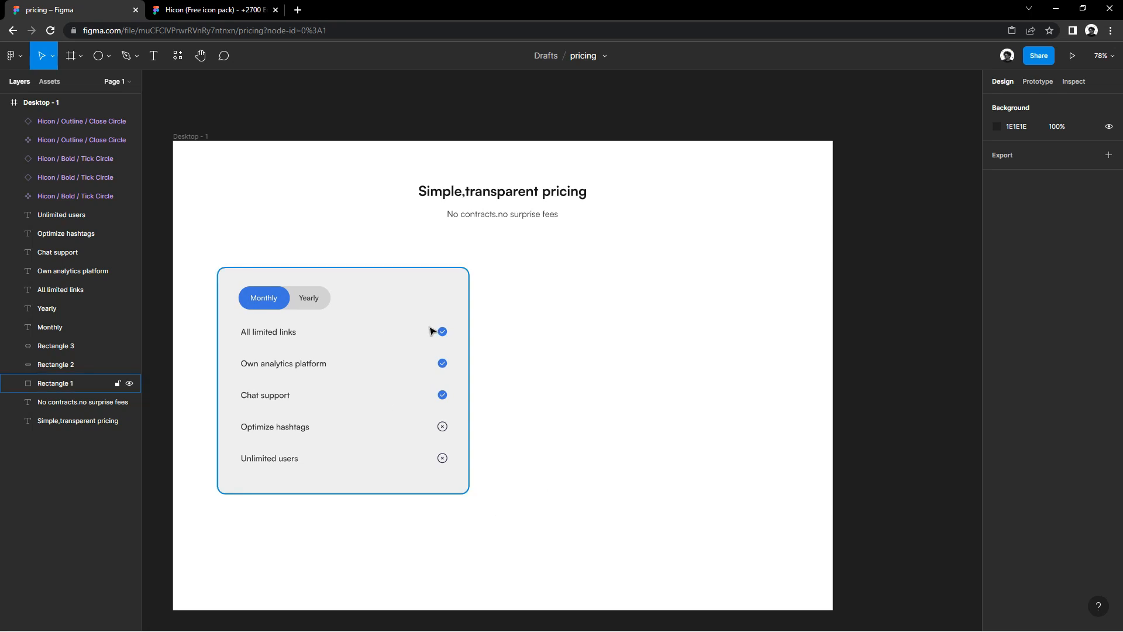
pyautogui.moveTo(431, 328); pyautogui.dragTo(397, 334)
pyautogui.click(108, 55)
pyautogui.click(82, 83)
pyautogui.moveTo(445, 278)
pyautogui.mouseDown()
pyautogui.moveTo(610, 315)
pyautogui.moveTo(673, 345)
pyautogui.moveTo(396, 323)
pyautogui.moveTo(422, 314)
pyautogui.mouseUp()
pyautogui.moveTo(201, 302); pyautogui.dragTo(180, 302)
pyautogui.moveTo(295, 309); pyautogui.dragTo(563, 305)
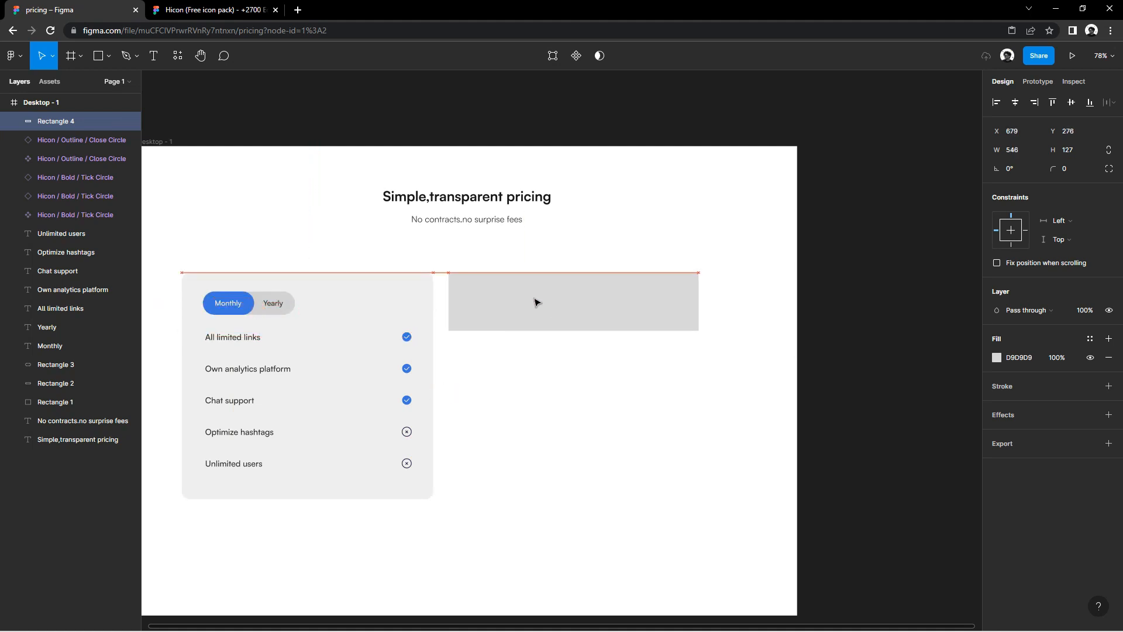
# Step: Give the new rectangle a corner radius of 20 and reduce its height to 107
pyautogui.write('20')
pyautogui.press('Return')
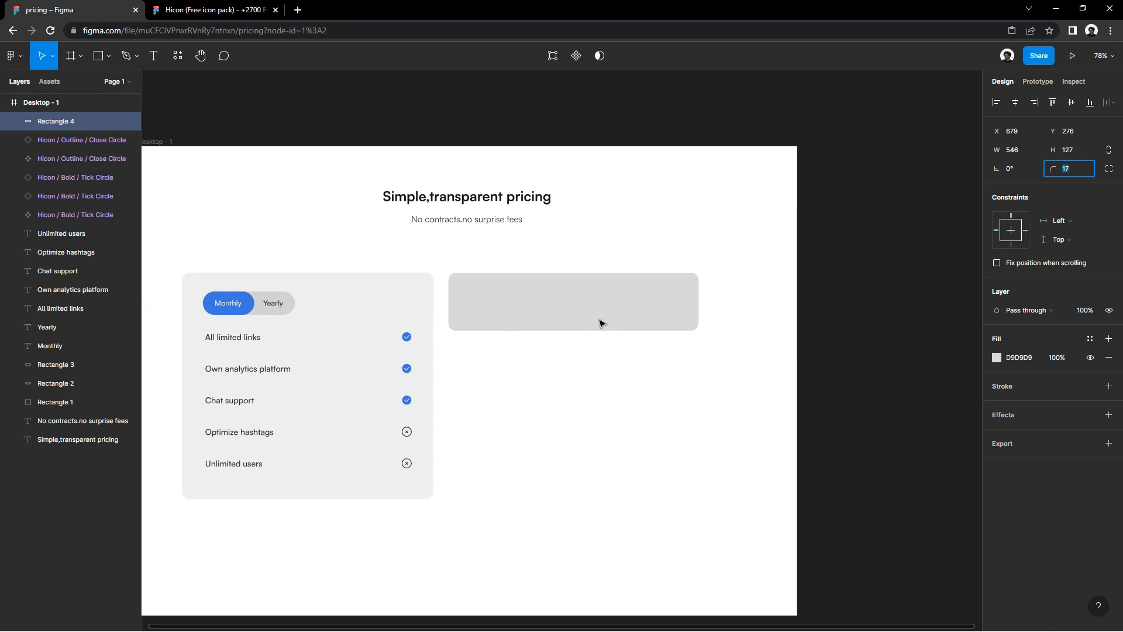
pyautogui.moveTo(622, 331); pyautogui.dragTo(623, 320)
pyautogui.click(742, 342)
pyautogui.click(645, 322)
pyautogui.moveTo(646, 318); pyautogui.dragTo(720, 321)
pyautogui.click(720, 321)
pyautogui.click(475, 309)
pyautogui.click(519, 341)
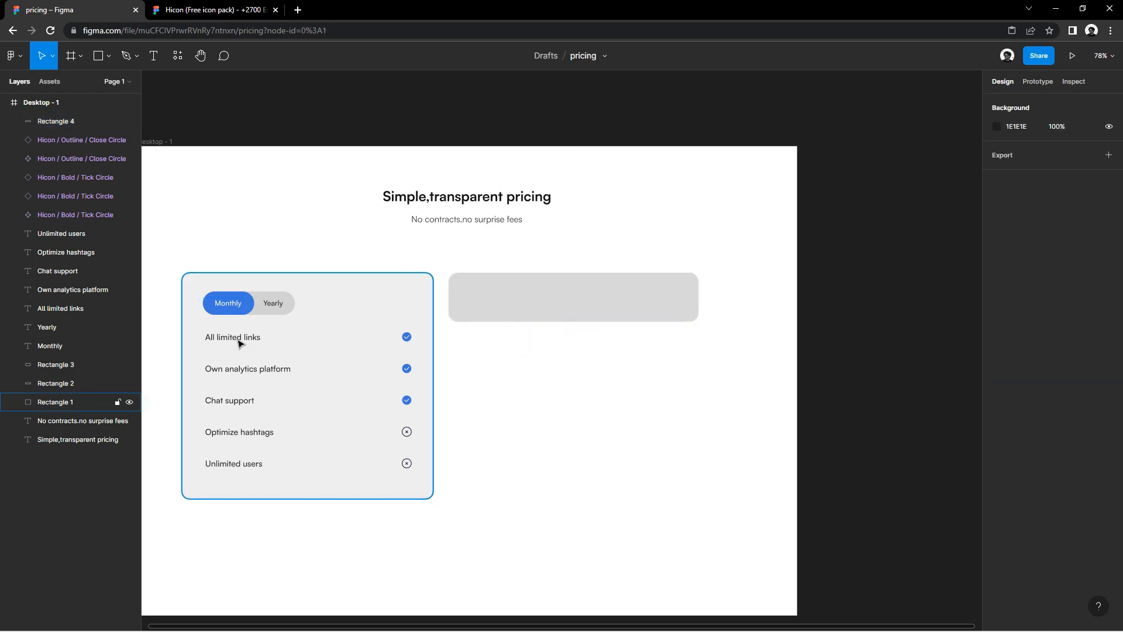
# Step: Copy the "All limited links" text onto the new rectangle and change its wording to "intro"
pyautogui.moveTo(239, 344); pyautogui.dragTo(511, 296)
pyautogui.rightClick(510, 292)
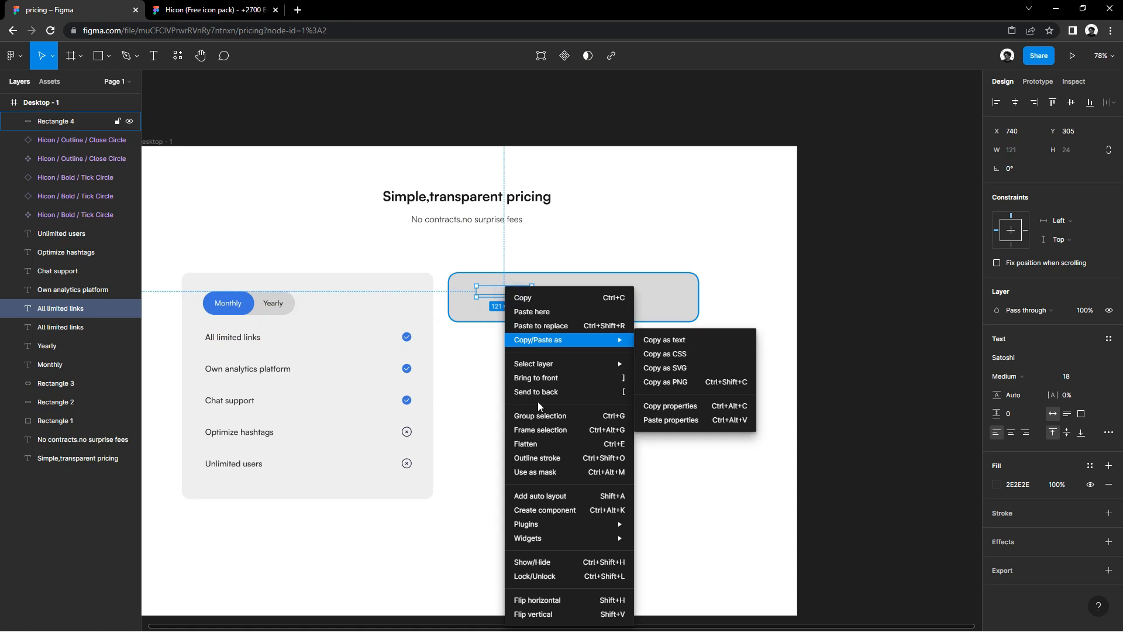
pyautogui.press('Escape')
pyautogui.doubleClick(512, 292)
pyautogui.write('intro')
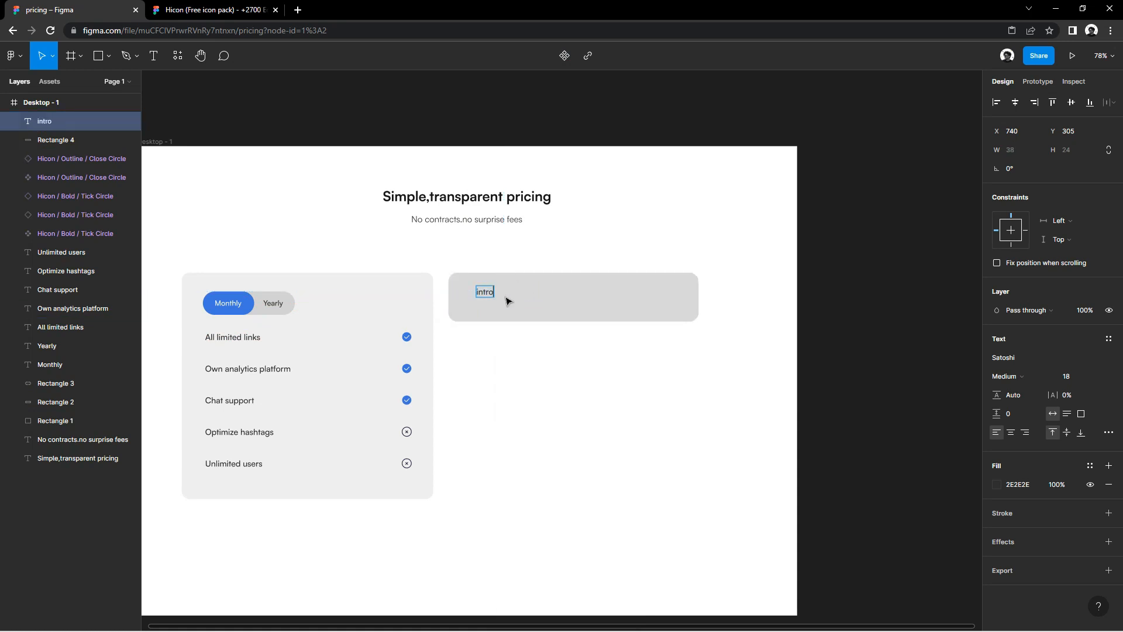
pyautogui.press('Escape')
# Step: Set the font size of the "intro" text to 22
pyautogui.click(688, 384)
pyautogui.click(485, 294)
pyautogui.write('22')
pyautogui.press('Return')
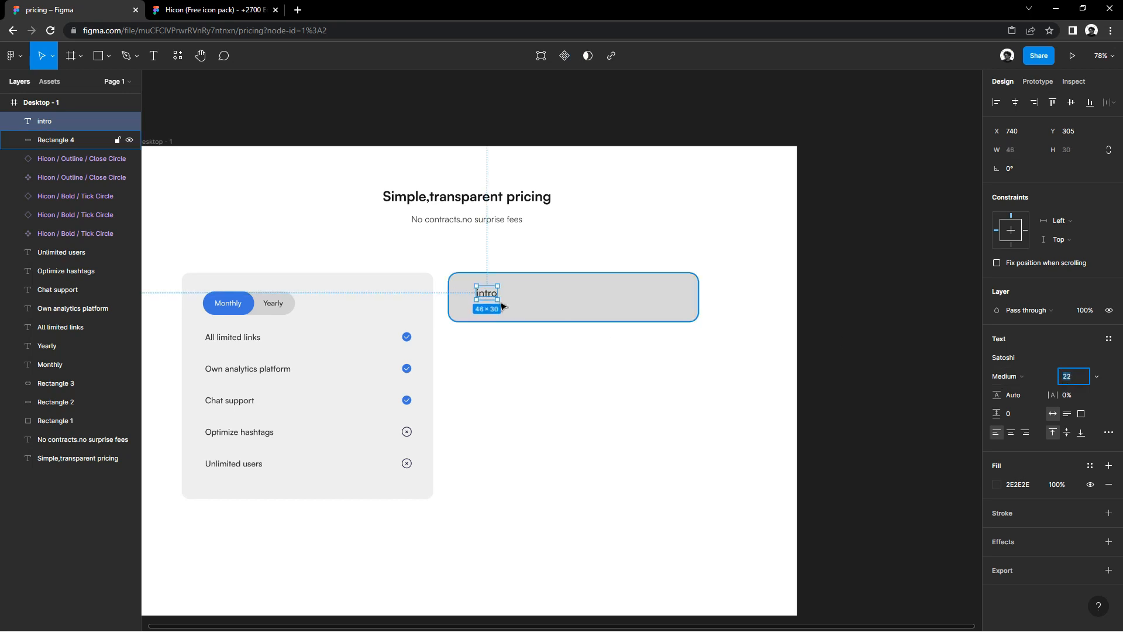
# Step: Fill the new rectangle with the blue sampled from the Monthly toggle
pyautogui.click(545, 289)
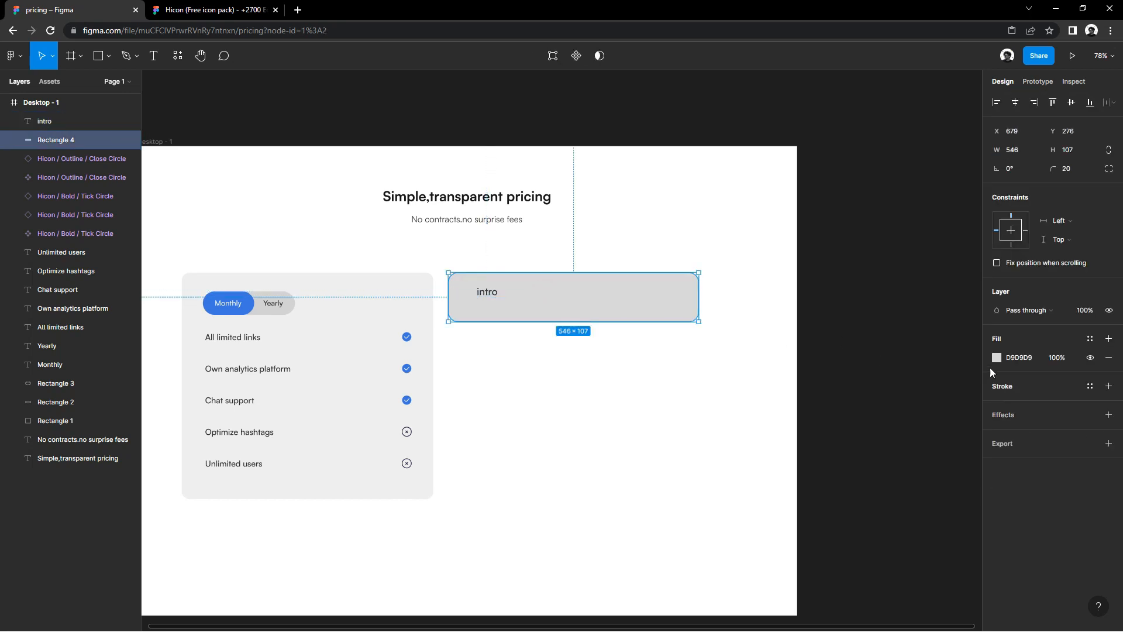
pyautogui.click(996, 357)
pyautogui.click(861, 500)
pyautogui.click(249, 299)
pyautogui.click(318, 214)
# Step: Shift the "intro" text to X 741, Y 302 and change its fill to white FFFFFF
pyautogui.click(487, 292)
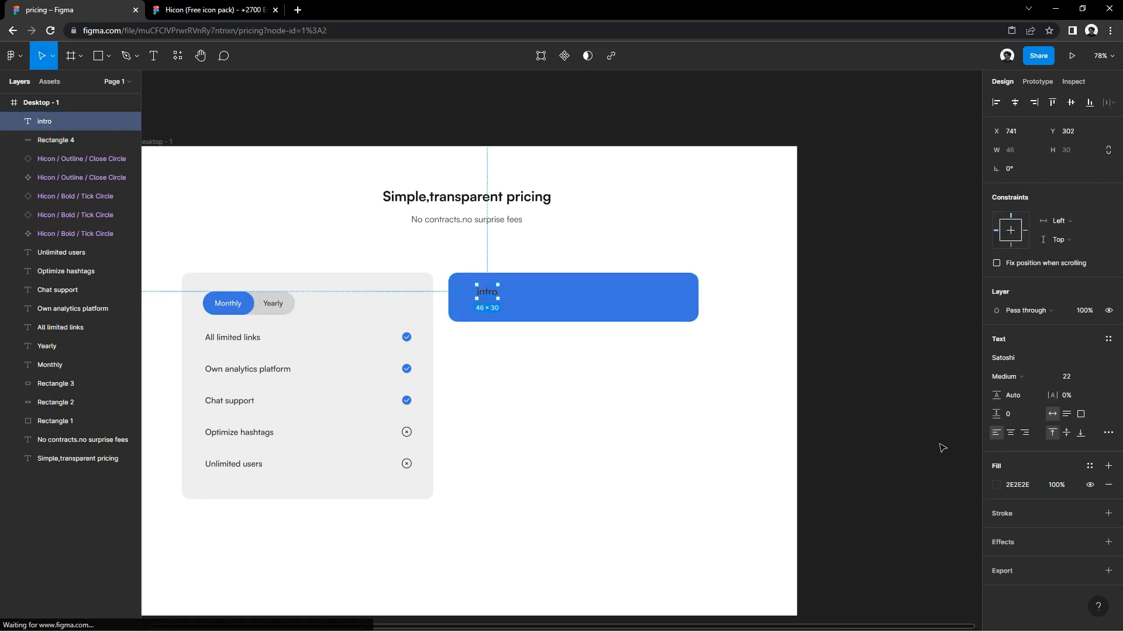
pyautogui.click(997, 484)
pyautogui.moveTo(844, 447); pyautogui.dragTo(810, 334)
pyautogui.click(971, 328)
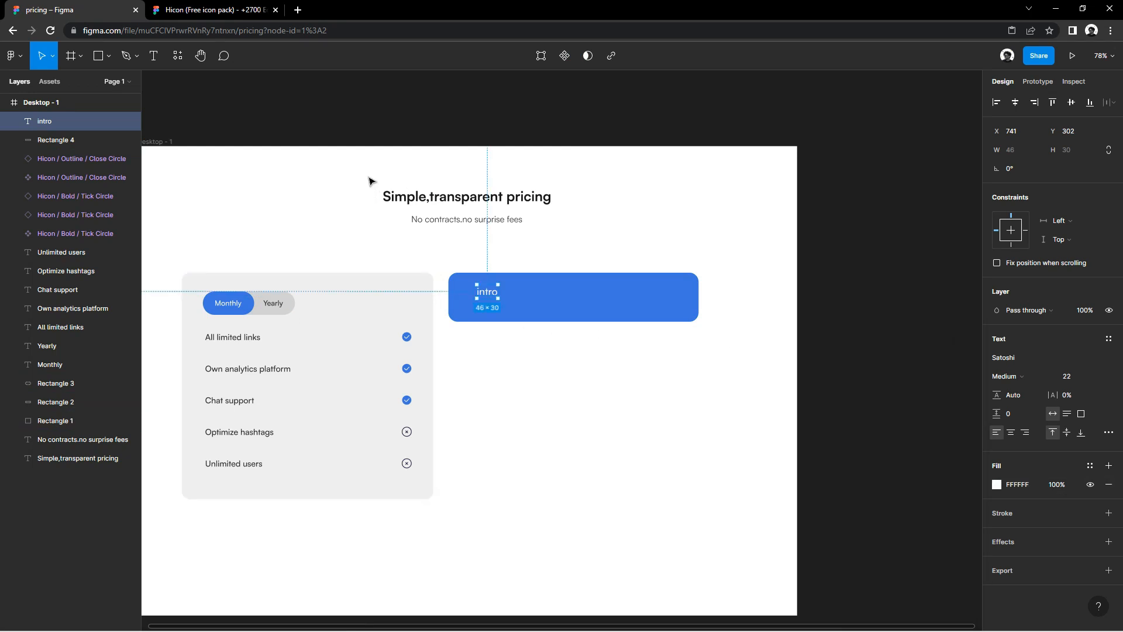
pyautogui.click(517, 462)
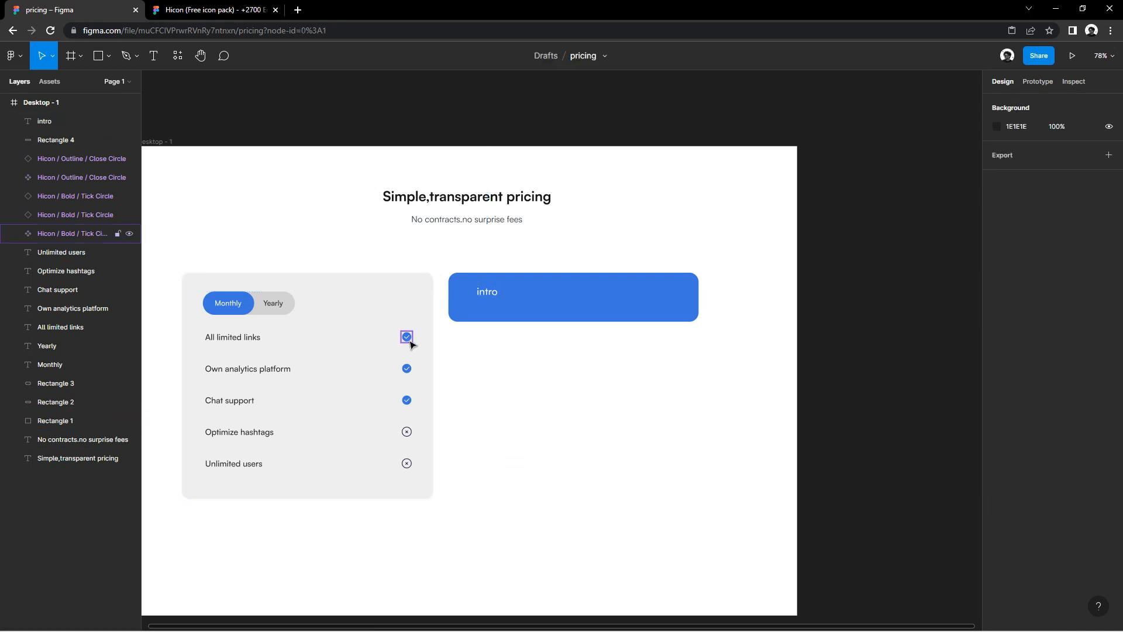
# Step: Copy a blue tick icon onto the blue card beside "intro", enlarged to 35 × 35, and recolor it white FFFFFF
pyautogui.click(406, 337)
pyautogui.keyDown('alt'); pyautogui.moveTo(462, 310); pyautogui.dragTo(472, 284); pyautogui.keyUp('alt')
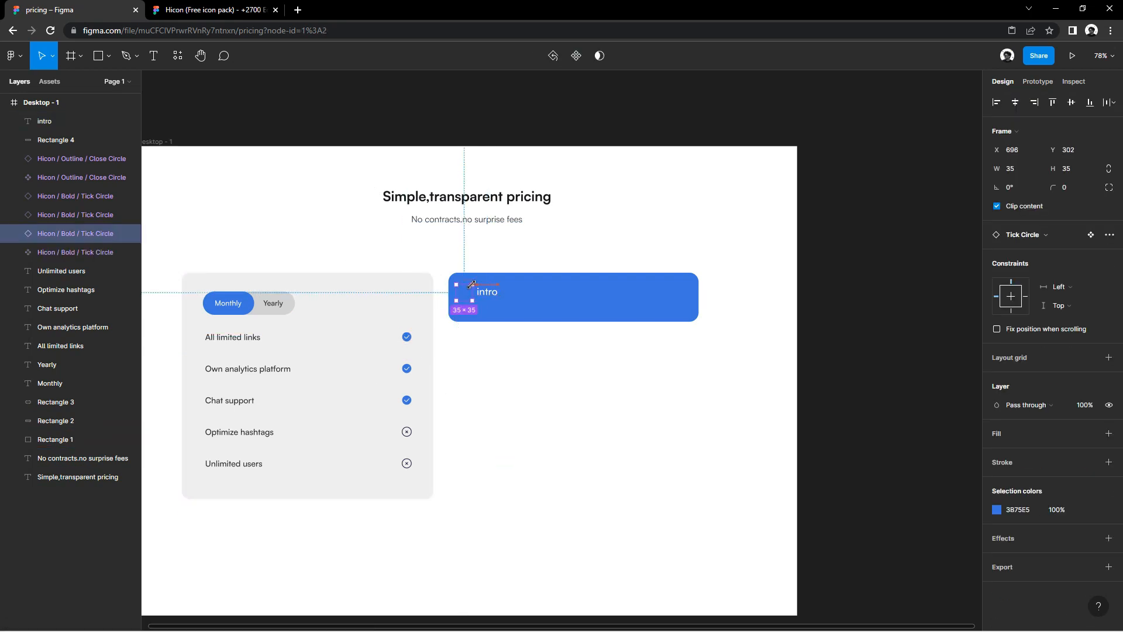
pyautogui.click(997, 510)
pyautogui.moveTo(908, 447); pyautogui.dragTo(842, 336)
pyautogui.click(971, 328)
# Step: Bring the white tick icon to the front and arrange it and the "intro" text with more space between them
pyautogui.rightClick(464, 292)
pyautogui.click(495, 336)
pyautogui.click(493, 291)
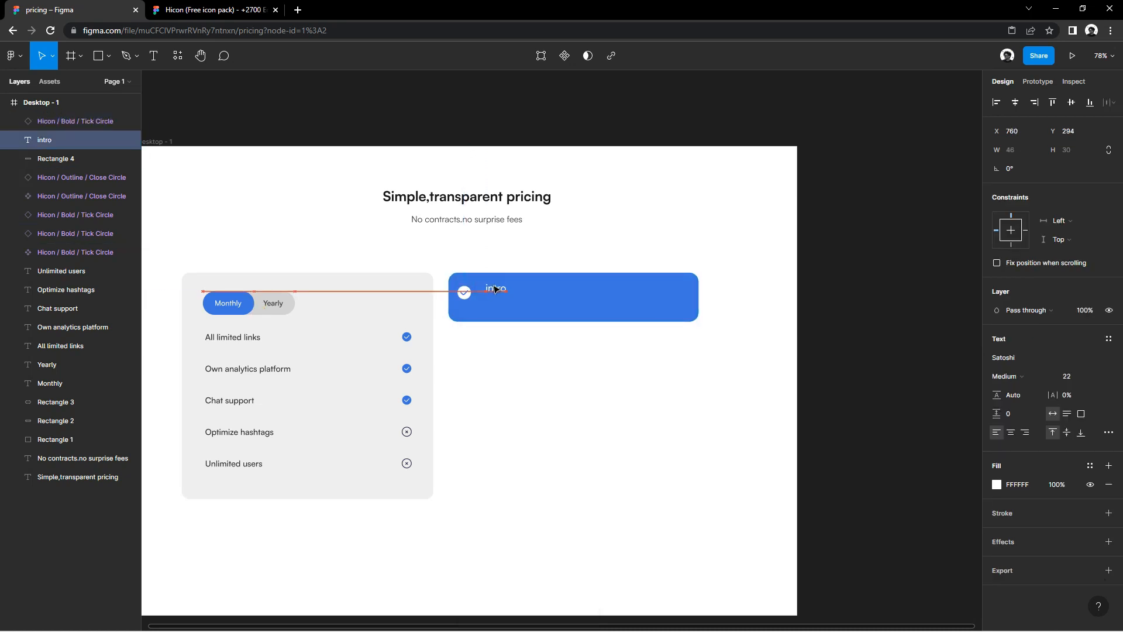
pyautogui.moveTo(464, 293); pyautogui.dragTo(467, 297)
pyautogui.moveTo(498, 292); pyautogui.dragTo(501, 292)
pyautogui.click(531, 395)
# Step: Draw a badge rectangle of about 64 × 32 below the "intro" text and give it a corner radius of 12
pyautogui.moveTo(323, 243); pyautogui.dragTo(303, 255)
pyautogui.click(107, 57)
pyautogui.click(89, 90)
pyautogui.moveTo(466, 314); pyautogui.dragTo(497, 326)
pyautogui.write('8')
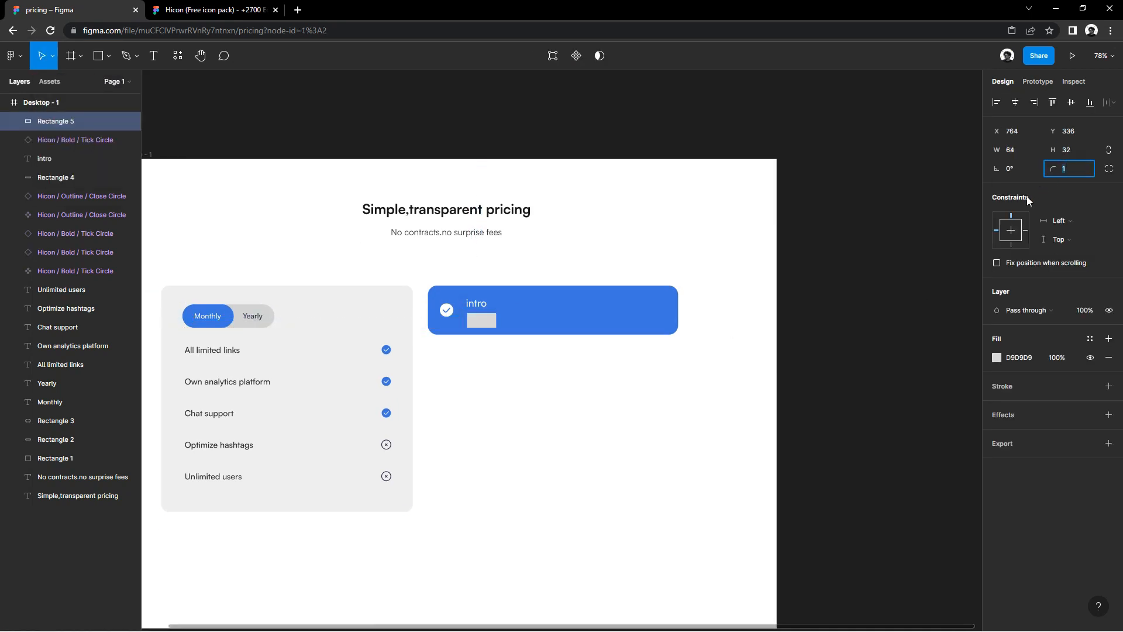
pyautogui.click(711, 380)
pyautogui.moveTo(499, 389); pyautogui.dragTo(515, 392)
# Step: Copy the "intro" text to the empty area beside the badge and change its wording to "Save %20"
pyautogui.scroll(1, 468, 323)
pyautogui.scroll(5, 471, 325)
pyautogui.click(542, 323)
pyautogui.moveTo(557, 325); pyautogui.dragTo(628, 328)
pyautogui.click(582, 388)
pyautogui.click(997, 484)
pyautogui.click(971, 326)
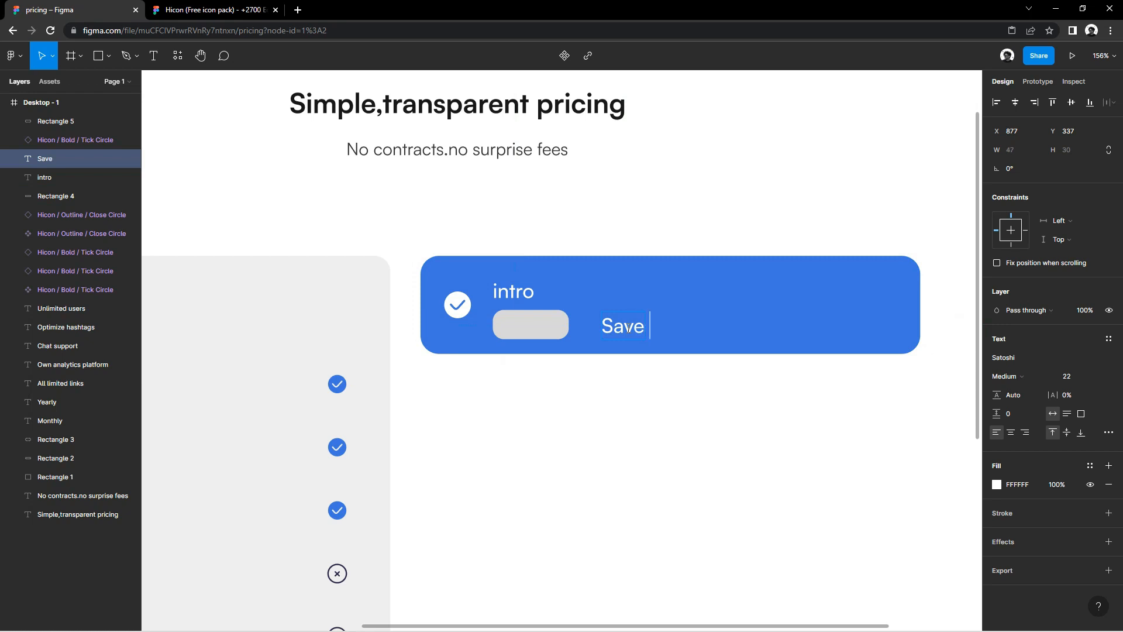
pyautogui.press('Escape')
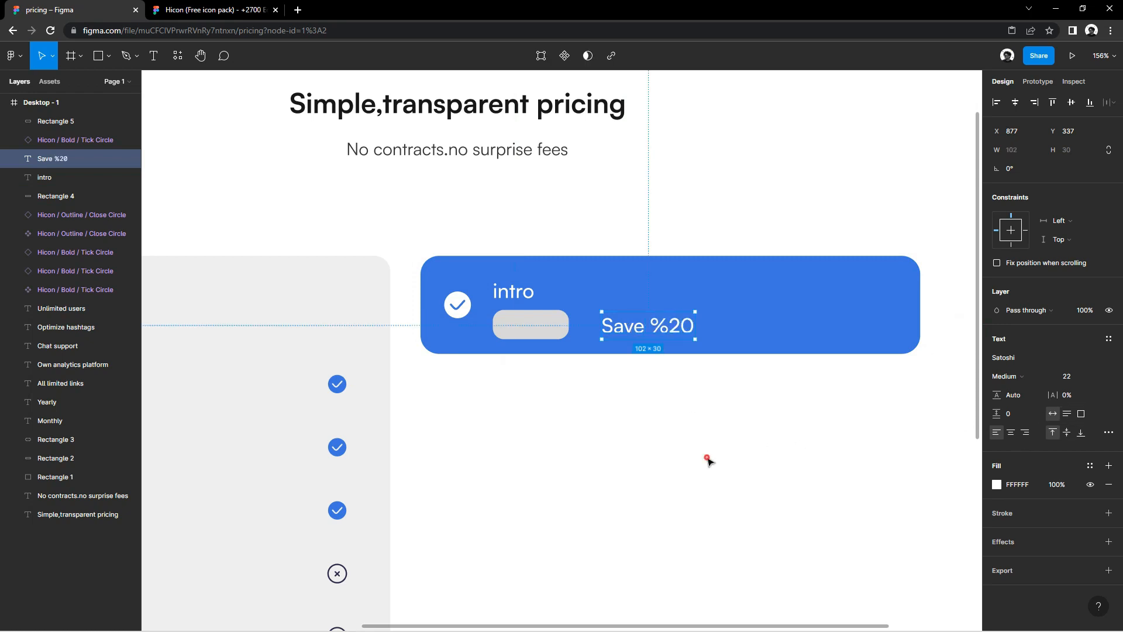
# Step: Keep the "Save %20" text at Medium weight and reduce its font size to 16
pyautogui.click(1028, 381)
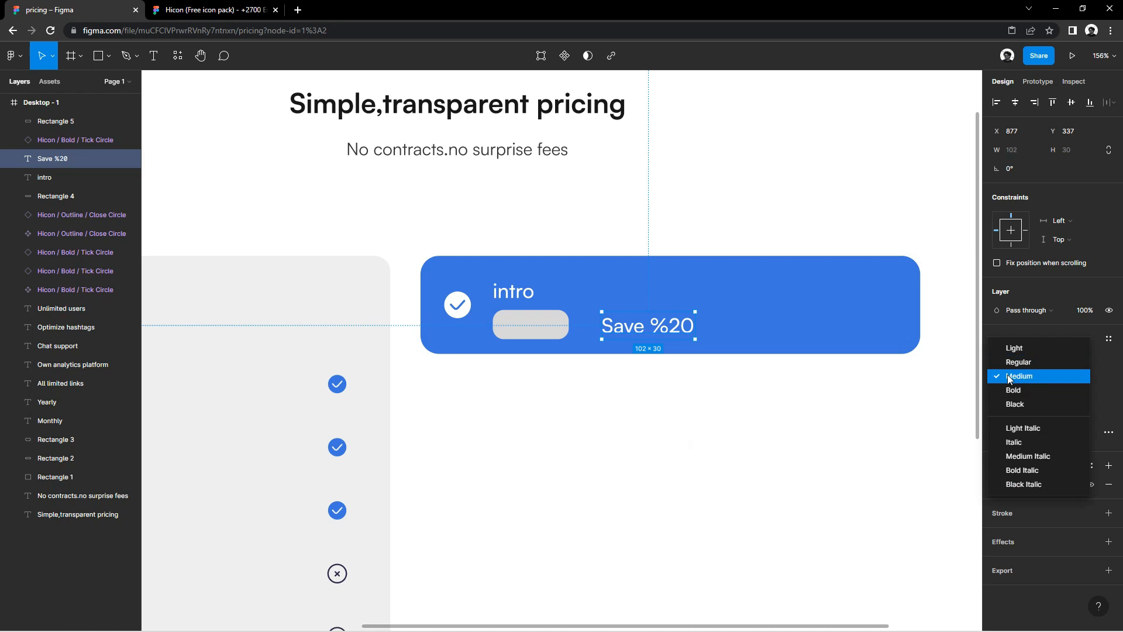
pyautogui.click(1010, 379)
pyautogui.click(1070, 377)
pyautogui.press('Down')
pyautogui.press('Down')
pyautogui.press('Down')
pyautogui.press('Down')
pyautogui.press('Down')
pyautogui.press('Down')
pyautogui.press('Down')
pyautogui.press('Up')
# Step: Move the "Save %20" text onto the badge rectangle, bring it to the front and place it at X 767, Y 340
pyautogui.moveTo(641, 322); pyautogui.dragTo(537, 326)
pyautogui.rightClick(532, 327)
pyautogui.click(564, 378)
pyautogui.click(542, 326)
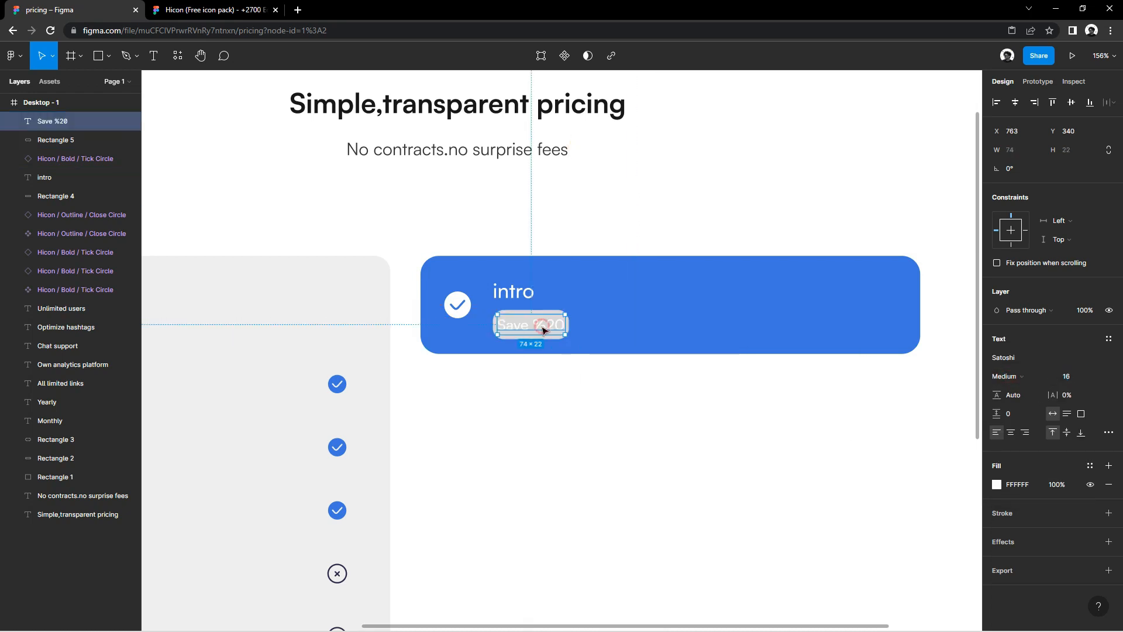
pyautogui.moveTo(539, 331); pyautogui.dragTo(541, 329)
# Step: Widen the badge rectangle to 91 and fill it with 6393F0, a lighter shade of the card's sampled blue
pyautogui.click(573, 359)
pyautogui.click(573, 329)
pyautogui.click(997, 358)
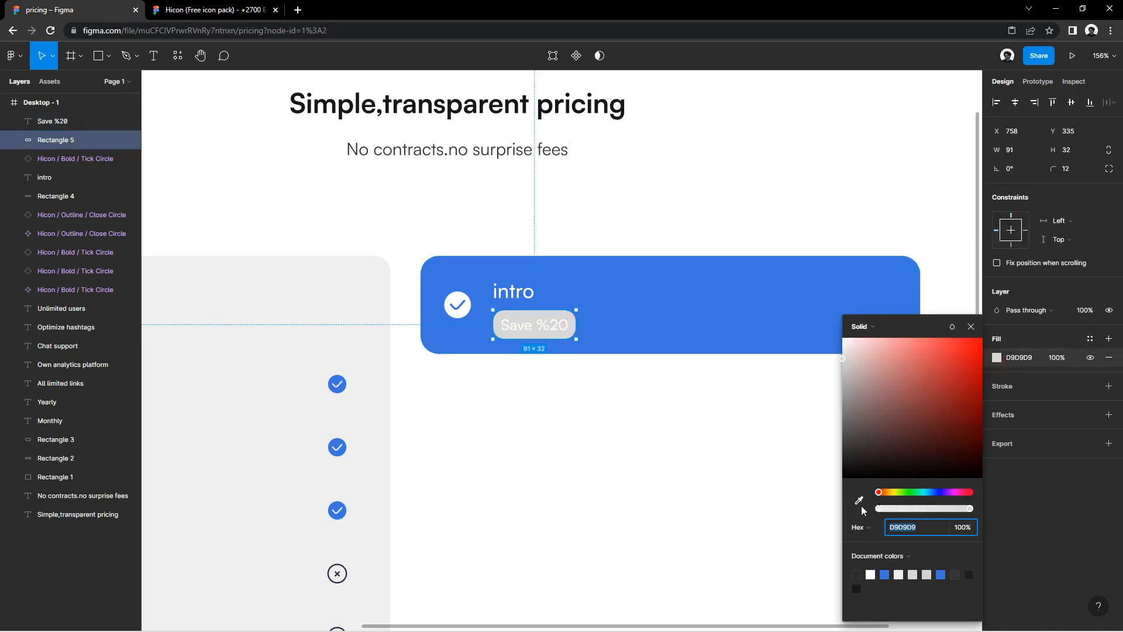
pyautogui.click(860, 503)
pyautogui.click(713, 320)
pyautogui.moveTo(946, 355)
pyautogui.mouseDown()
pyautogui.moveTo(956, 370)
pyautogui.moveTo(925, 350)
pyautogui.mouseUp()
pyautogui.click(972, 327)
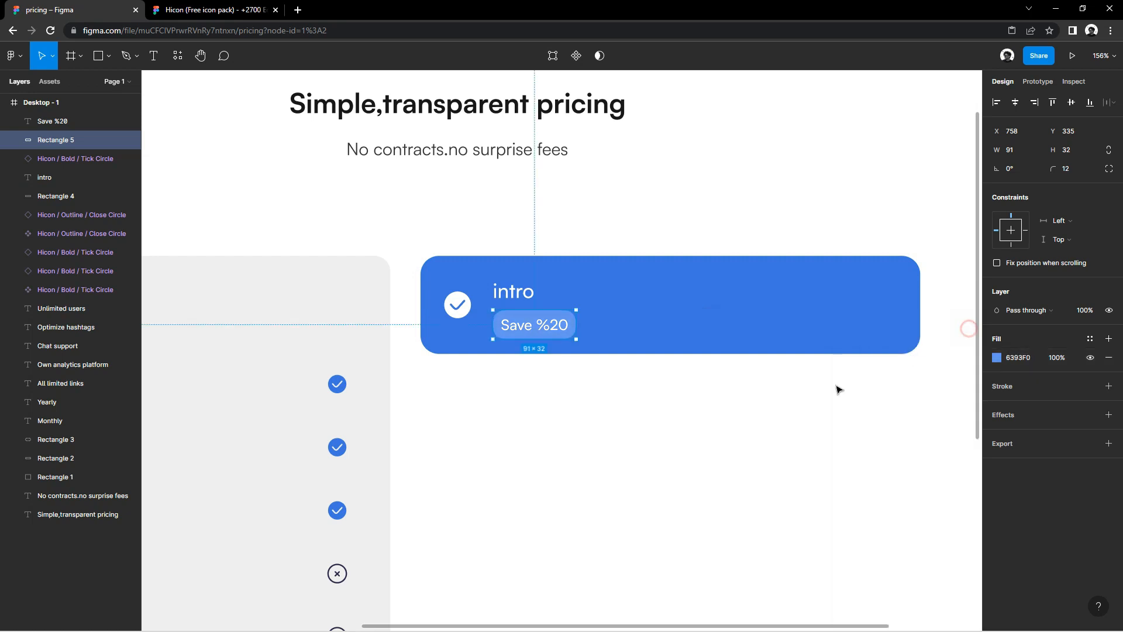
pyautogui.click(771, 411)
# Step: Nudge the "intro" text sideways to line up with the left edge of the "Save %20" badge
pyautogui.moveTo(739, 442); pyautogui.dragTo(697, 458)
pyautogui.scroll(-2, 599, 434)
pyautogui.scroll(5, 519, 376)
pyautogui.click(518, 373)
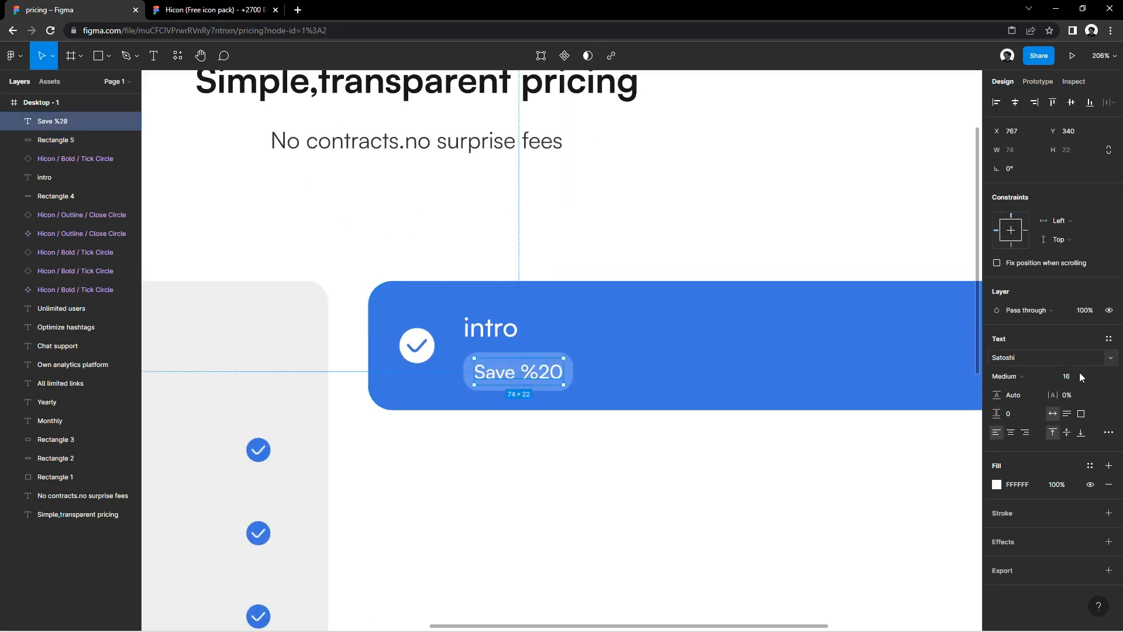
pyautogui.scroll(-3, 572, 476)
pyautogui.scroll(-1, 574, 419)
pyautogui.scroll(5, 524, 328)
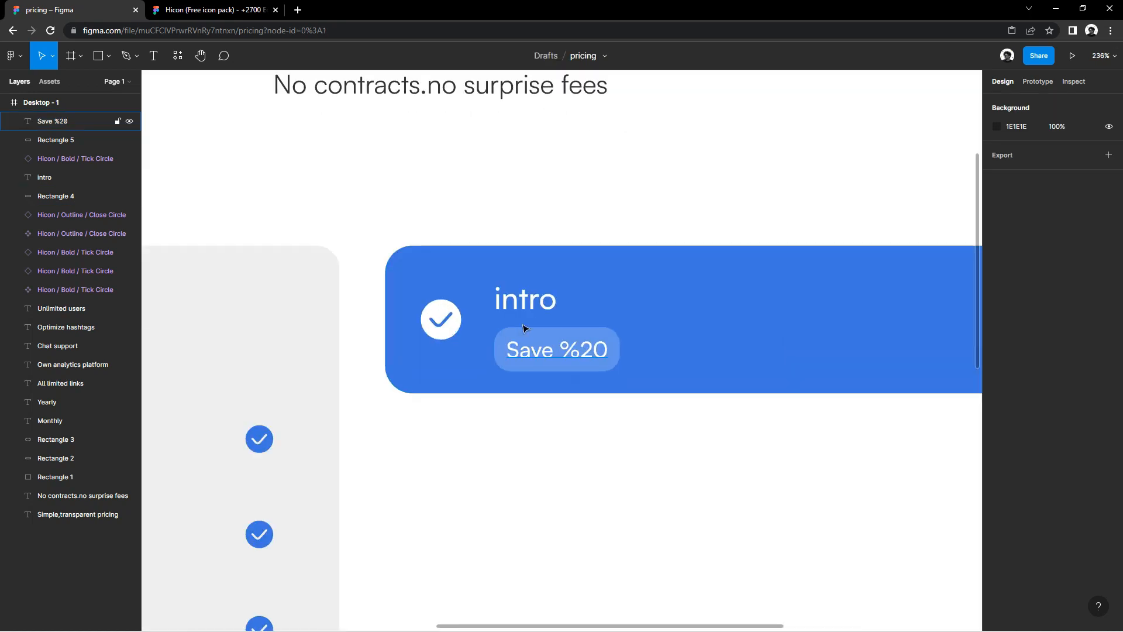
pyautogui.click(528, 299)
pyautogui.moveTo(529, 301); pyautogui.dragTo(523, 301)
pyautogui.click(657, 479)
# Step: Copy the "intro" text toward the blue card's right end and change its wording to "$19/Month"
pyautogui.scroll(-3, 655, 480)
pyautogui.moveTo(587, 480); pyautogui.dragTo(496, 467)
pyautogui.scroll(-2, 585, 482)
pyautogui.click(44, 177)
pyautogui.moveTo(440, 381); pyautogui.dragTo(643, 400)
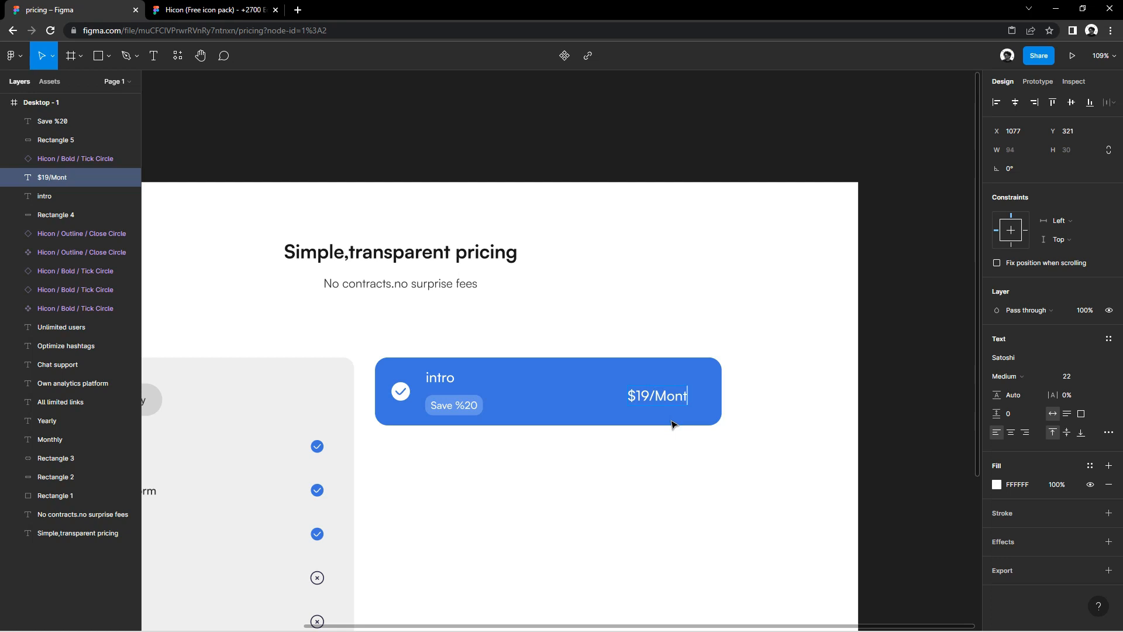
pyautogui.press('Escape')
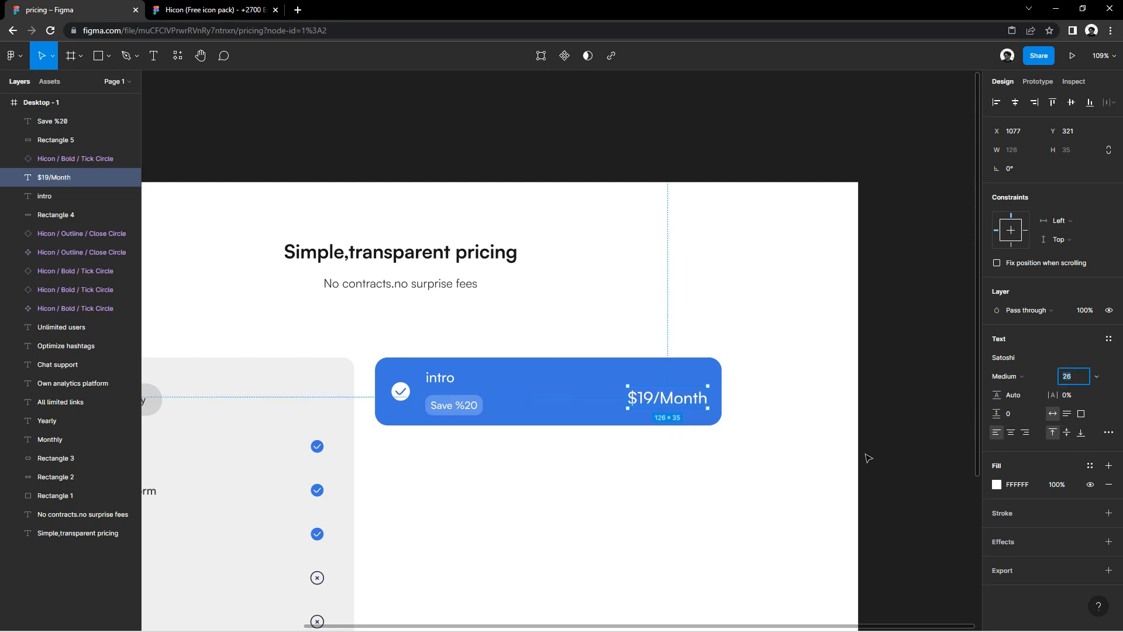
# Step: Enlarge the "$19/Month" text to font size 28 and reposition it near the blue card's right end
pyautogui.write('27')
pyautogui.press('Return')
pyautogui.click(1068, 377)
pyautogui.press('Up')
pyautogui.moveTo(678, 399); pyautogui.dragTo(675, 398)
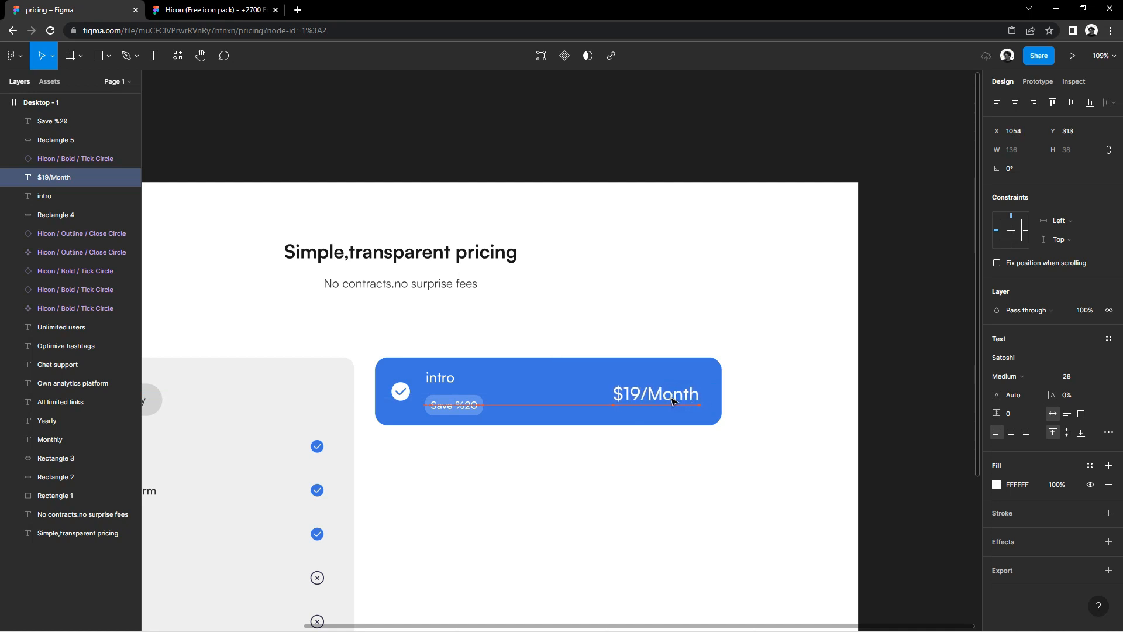
# Step: Set only the "/Month" part of the price to font size 17 and fill it with light grey EBEBEB
pyautogui.doubleClick(658, 395)
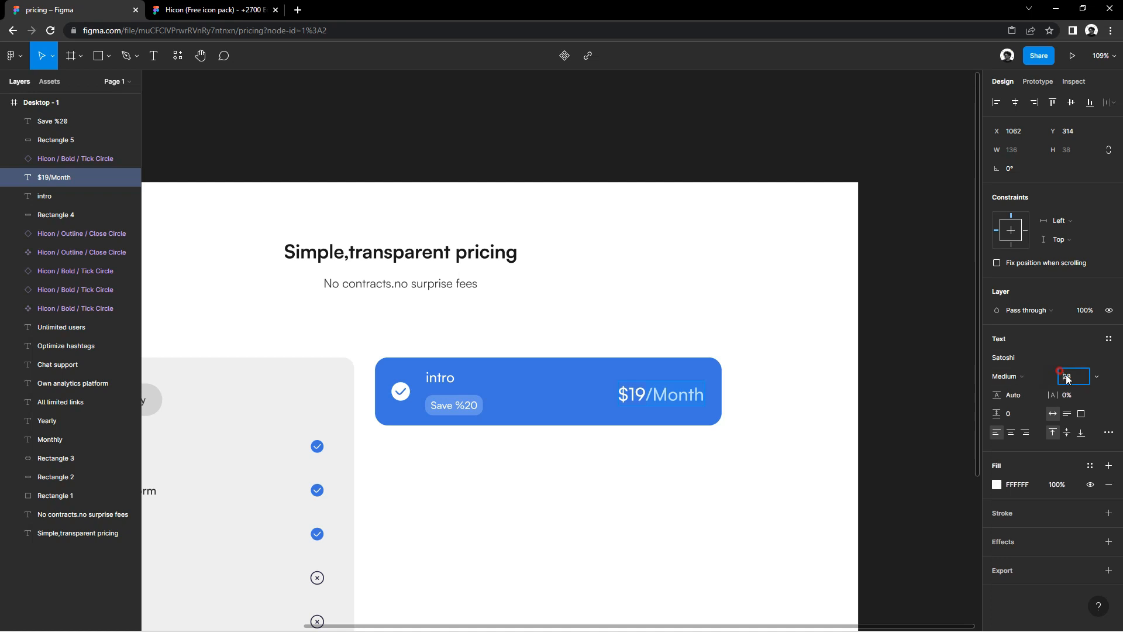
pyautogui.click(898, 449)
pyautogui.doubleClick(643, 395)
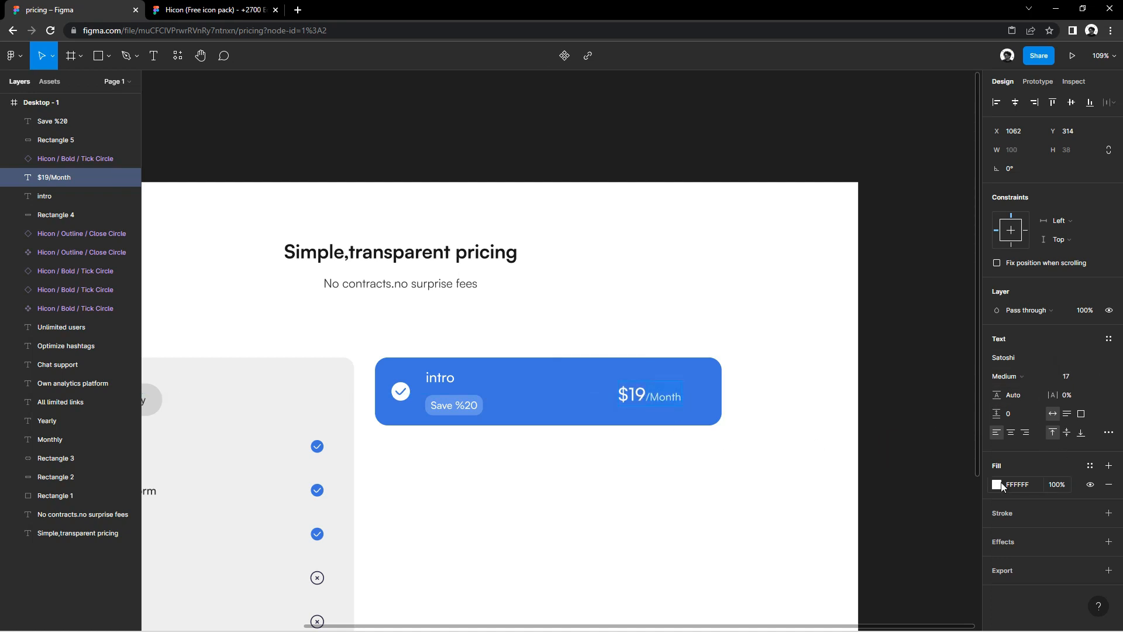
pyautogui.click(1001, 486)
pyautogui.click(843, 381)
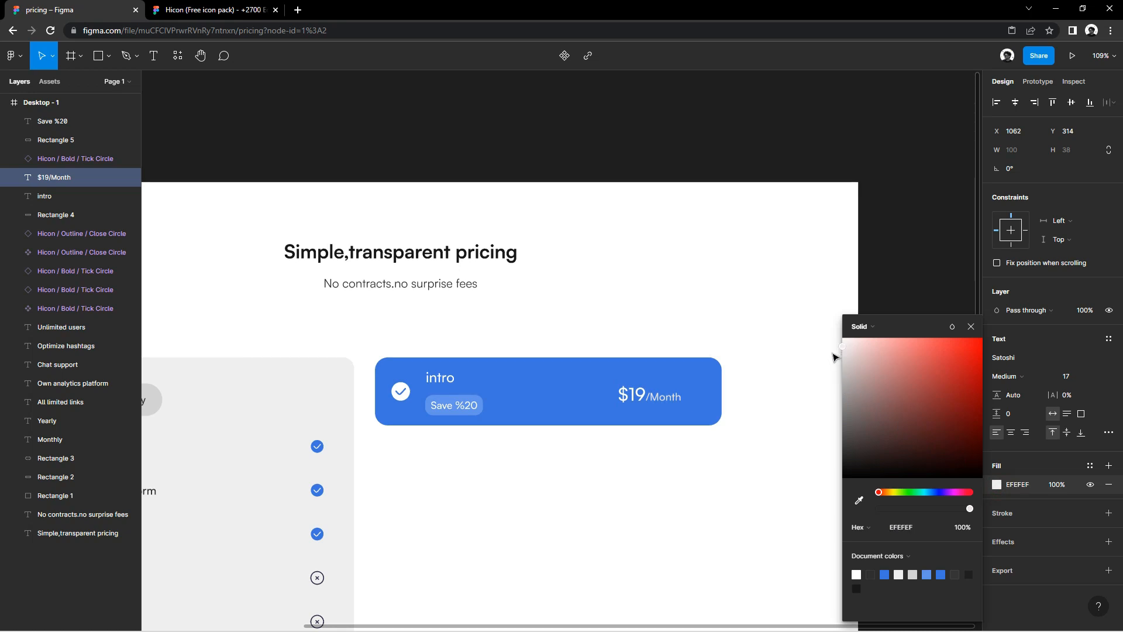
pyautogui.click(972, 327)
# Step: Move the "$19/Month" price to X 1103, Y 311, using the tick icon's side margin as the spacing reference
pyautogui.moveTo(649, 405); pyautogui.dragTo(666, 405)
pyautogui.click(400, 397)
pyautogui.press('alt')
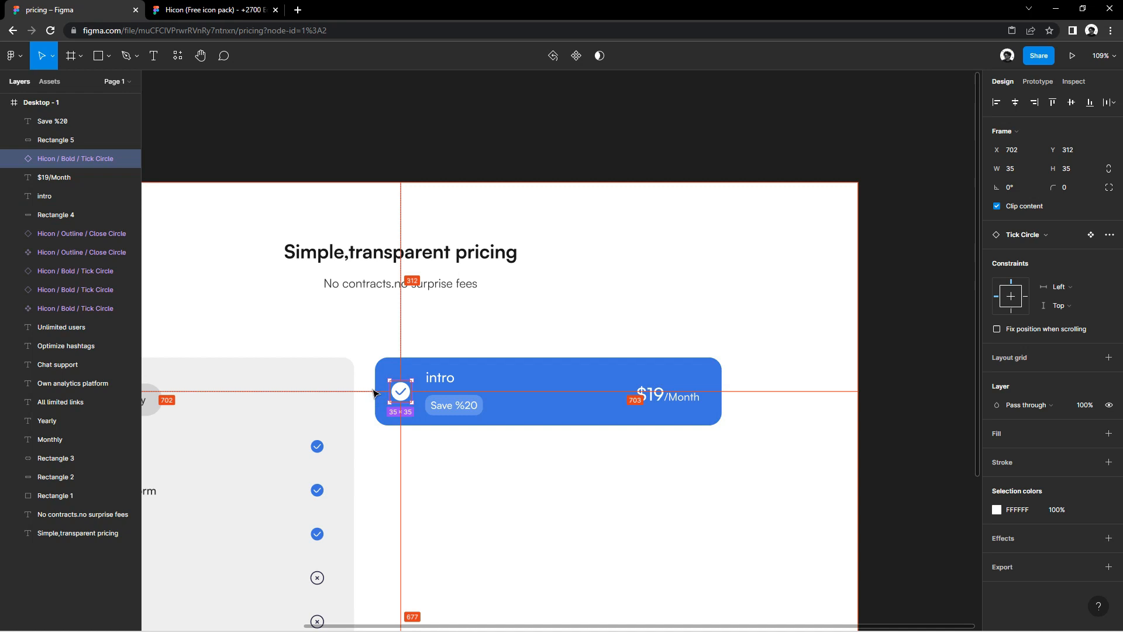
pyautogui.click(651, 397)
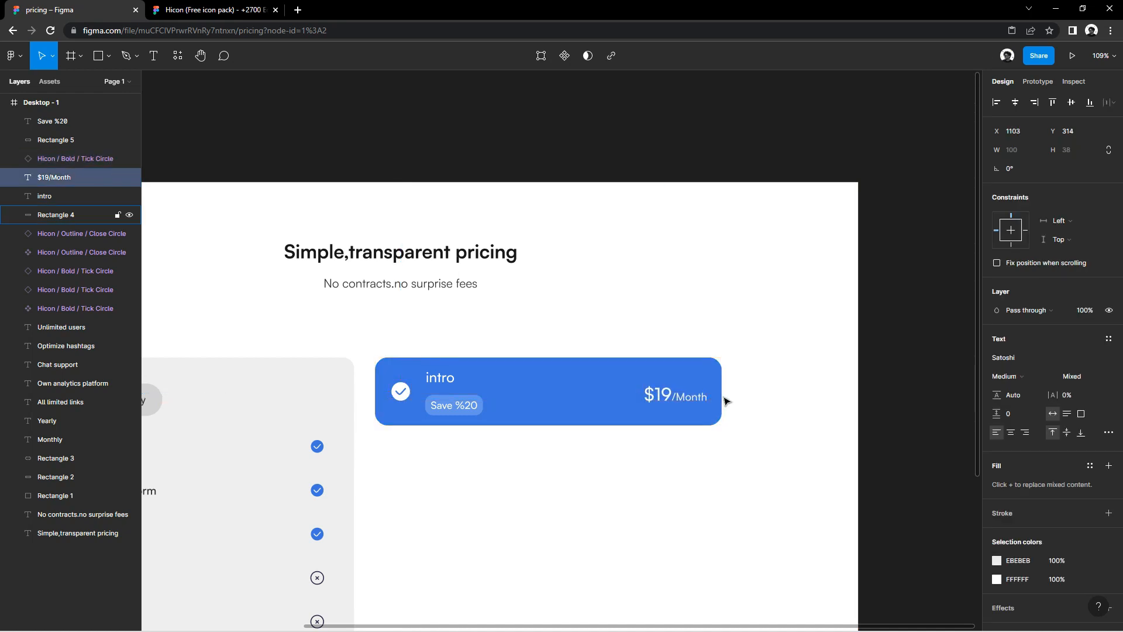
pyautogui.press('Up')
pyautogui.press('Up')
pyautogui.press('Up')
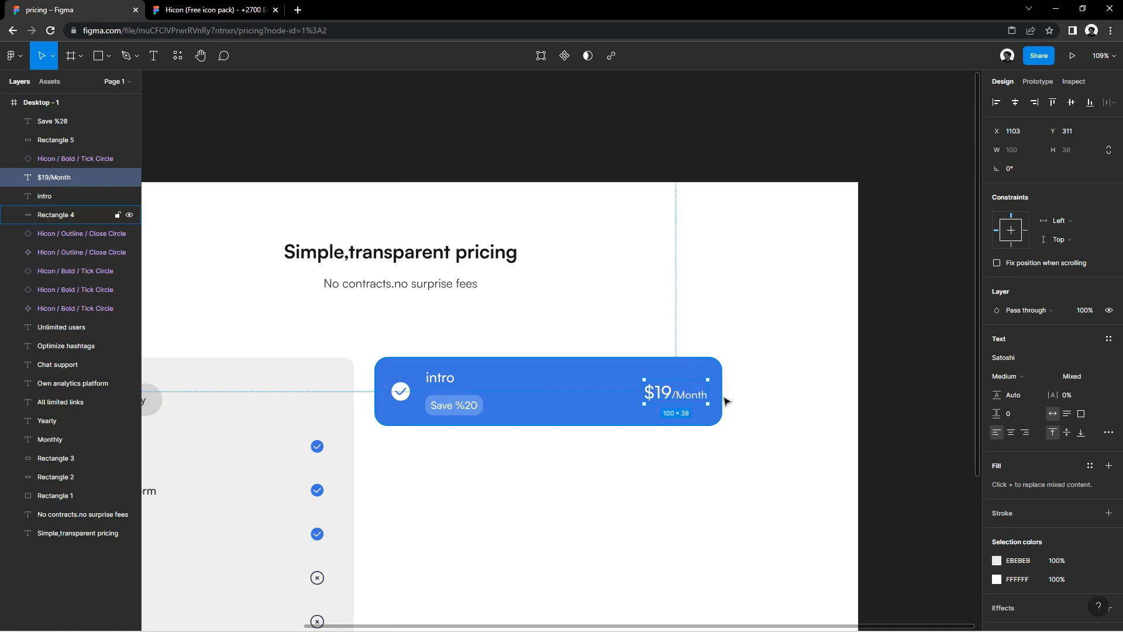
# Step: Lock the blue card's background rectangle
pyautogui.click(539, 406)
pyautogui.click(341, 313)
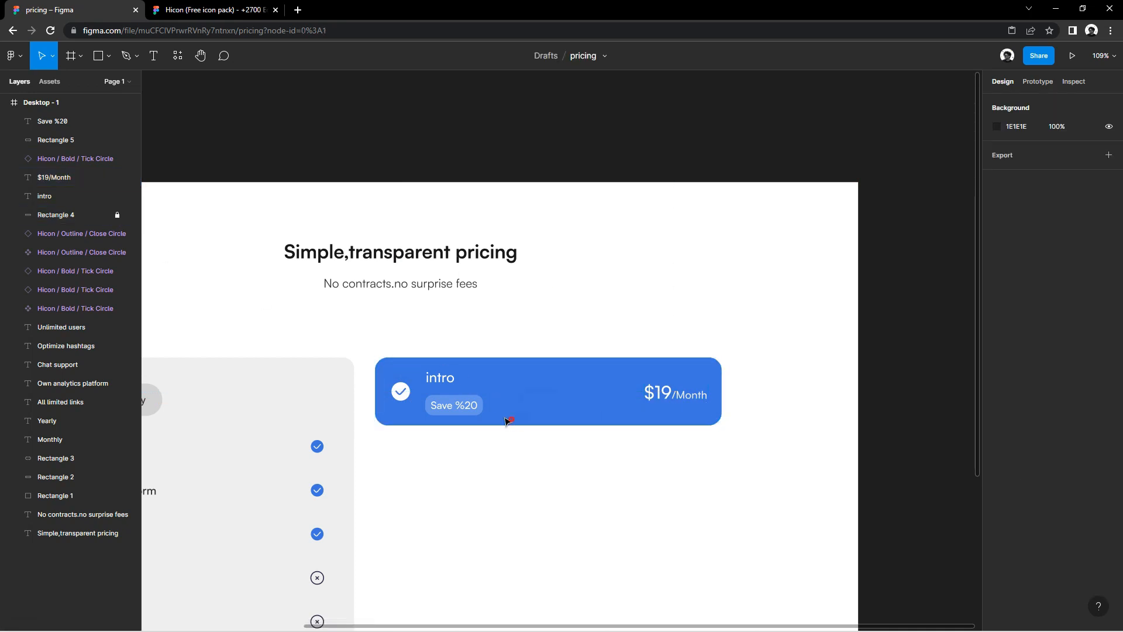
# Step: Measure the spacing between the tick icon, plan name and discount badge group and the blue card's edges
pyautogui.moveTo(507, 421); pyautogui.dragTo(403, 375)
pyautogui.press('alt')
pyautogui.click(572, 459)
pyautogui.scroll(5, 524, 468)
pyautogui.moveTo(513, 430); pyautogui.dragTo(429, 394)
pyautogui.moveTo(342, 386); pyautogui.dragTo(344, 386)
pyautogui.moveTo(525, 419); pyautogui.dragTo(335, 346)
pyautogui.press('alt')
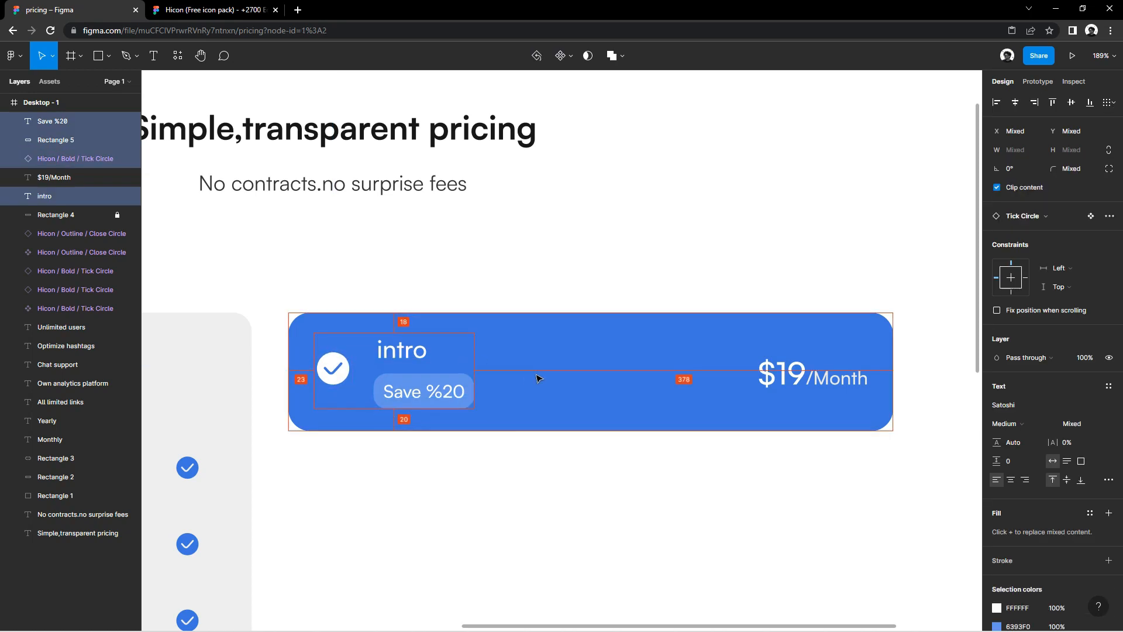
# Step: Unlock the blue card's background rectangle and duplicate the whole card directly below the original
pyautogui.scroll(-2, 539, 378)
pyautogui.scroll(-6, 621, 430)
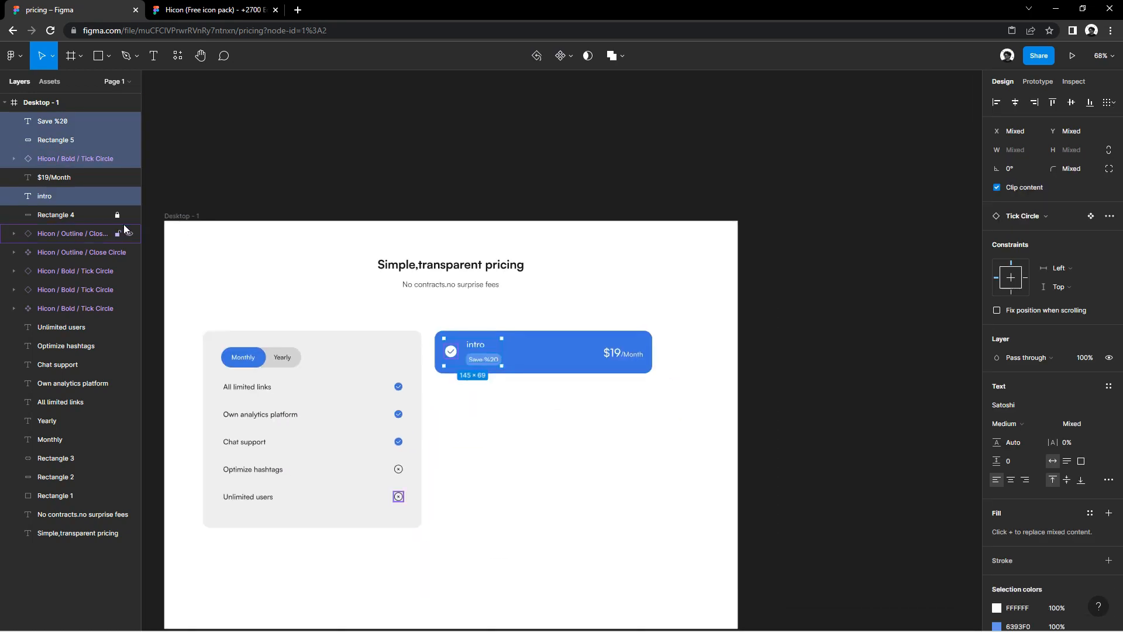
pyautogui.moveTo(644, 415); pyautogui.dragTo(452, 403)
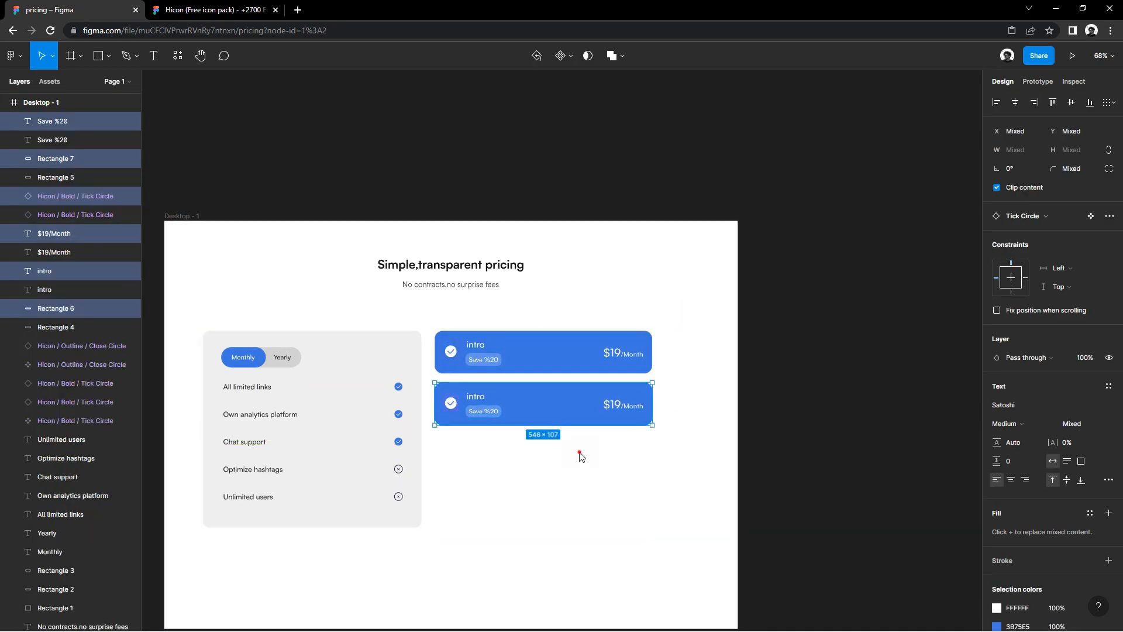
pyautogui.click(632, 447)
# Step: Recolour the white elements of the lower card to dark 232222 together
pyautogui.scroll(5, 634, 447)
pyautogui.moveTo(716, 452); pyautogui.dragTo(275, 351)
pyautogui.click(997, 607)
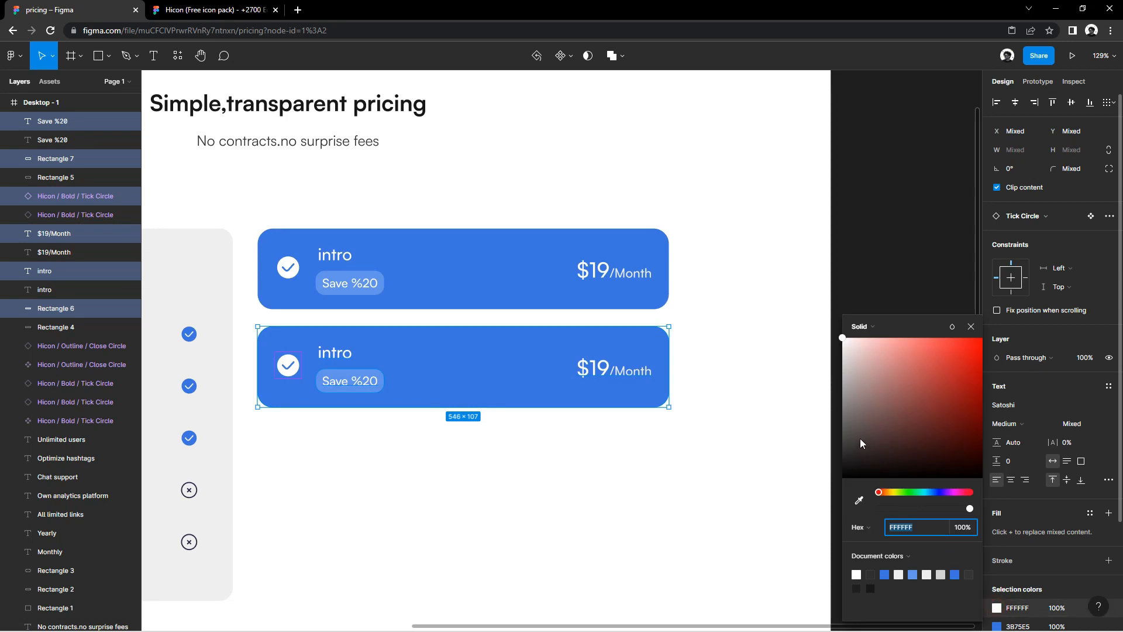
pyautogui.moveTo(859, 445); pyautogui.dragTo(843, 464)
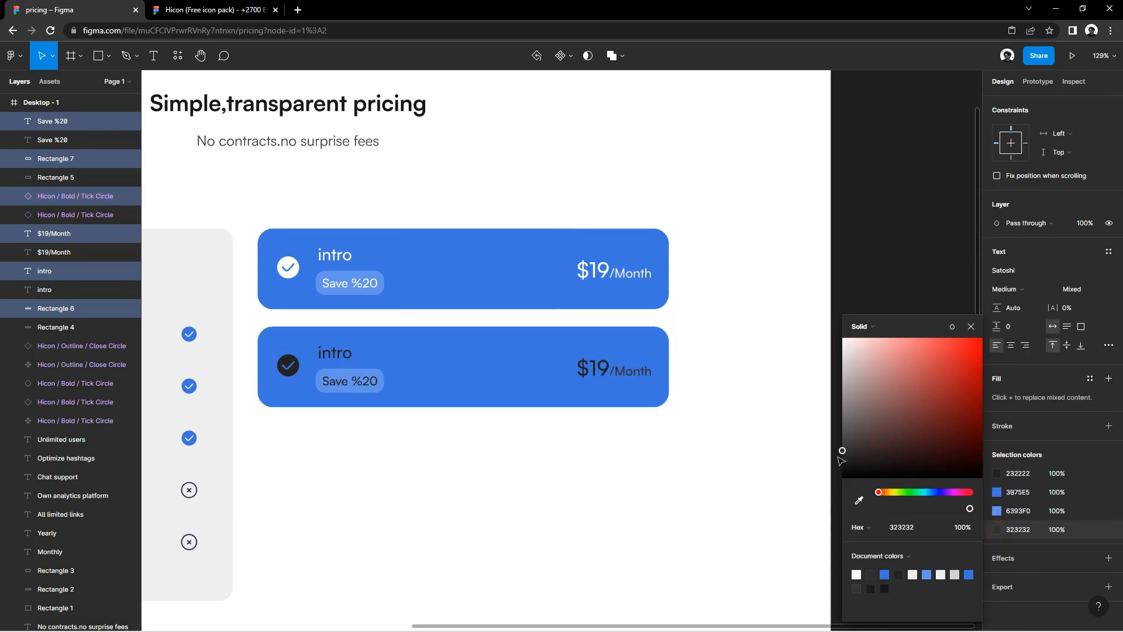
# Step: Replace the lower card background's fill with a 1 px black inside stroke and set its layer opacity to 50%
pyautogui.click(482, 374)
pyautogui.click(1111, 358)
pyautogui.click(1109, 367)
pyautogui.click(997, 386)
pyautogui.click(972, 327)
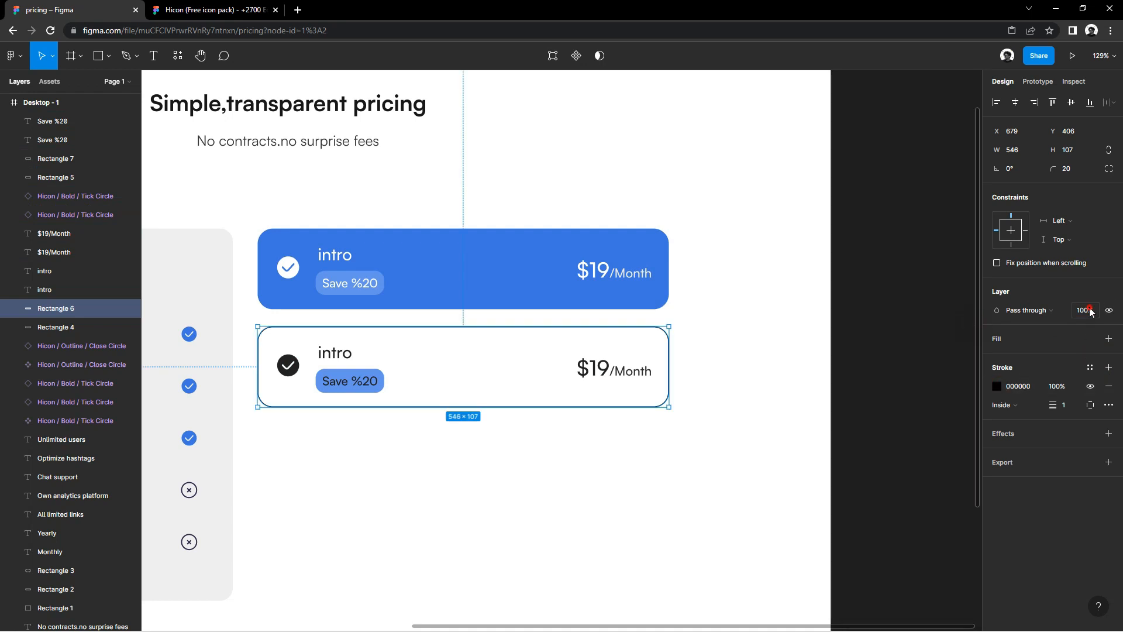
pyautogui.press('Return')
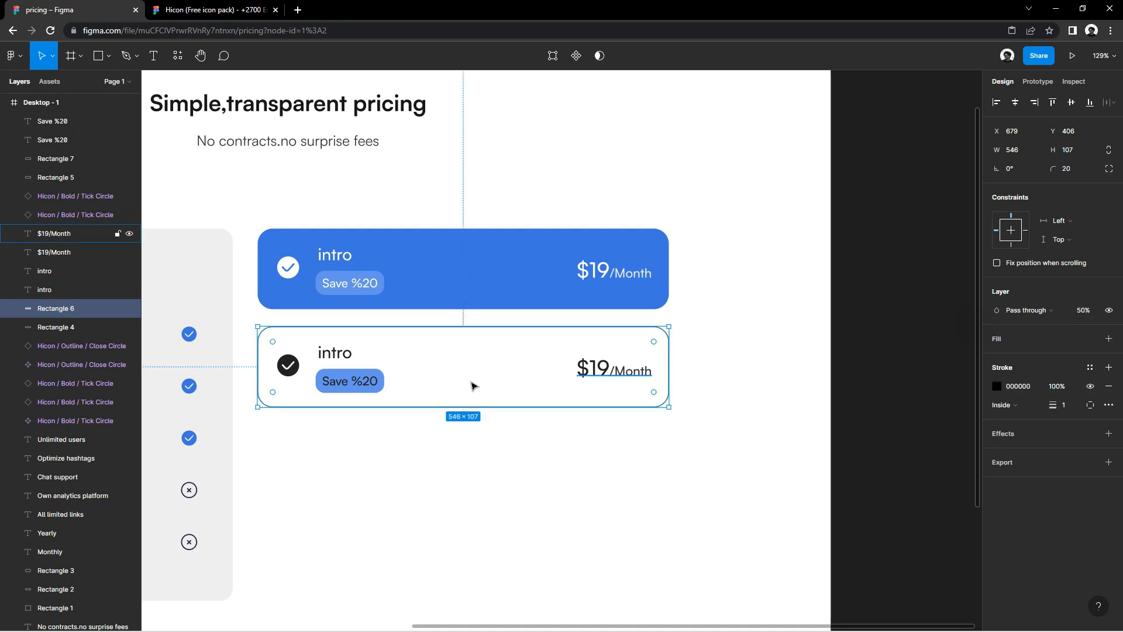
# Step: Try to select the tick vector nested inside the lower card's dark icon
pyautogui.click(281, 360)
pyautogui.doubleClick(287, 364)
pyautogui.moveTo(288, 366)
pyautogui.mouseDown()
pyautogui.moveTo(278, 371)
pyautogui.moveTo(292, 373)
pyautogui.mouseUp()
pyautogui.doubleClick(289, 365)
pyautogui.doubleClick(291, 367)
pyautogui.press('Escape')
# Step: Fill the lower card's "intro" text with dark grey 363636
pyautogui.click(336, 362)
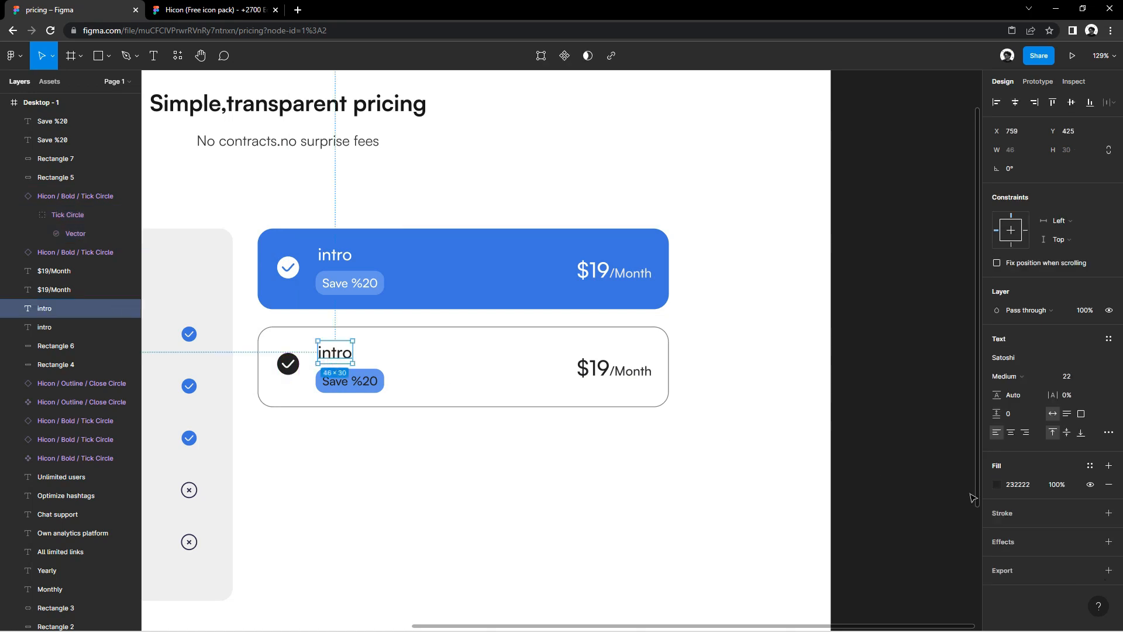
pyautogui.click(997, 484)
pyautogui.moveTo(910, 466); pyautogui.dragTo(826, 409)
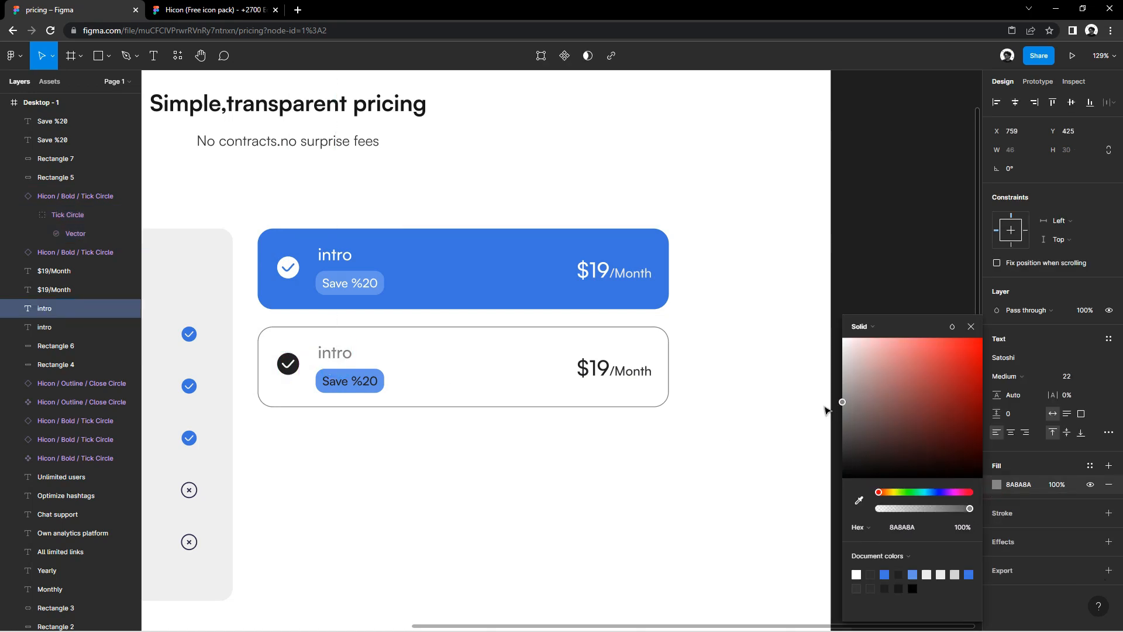
pyautogui.moveTo(827, 452); pyautogui.dragTo(826, 454)
pyautogui.click(971, 327)
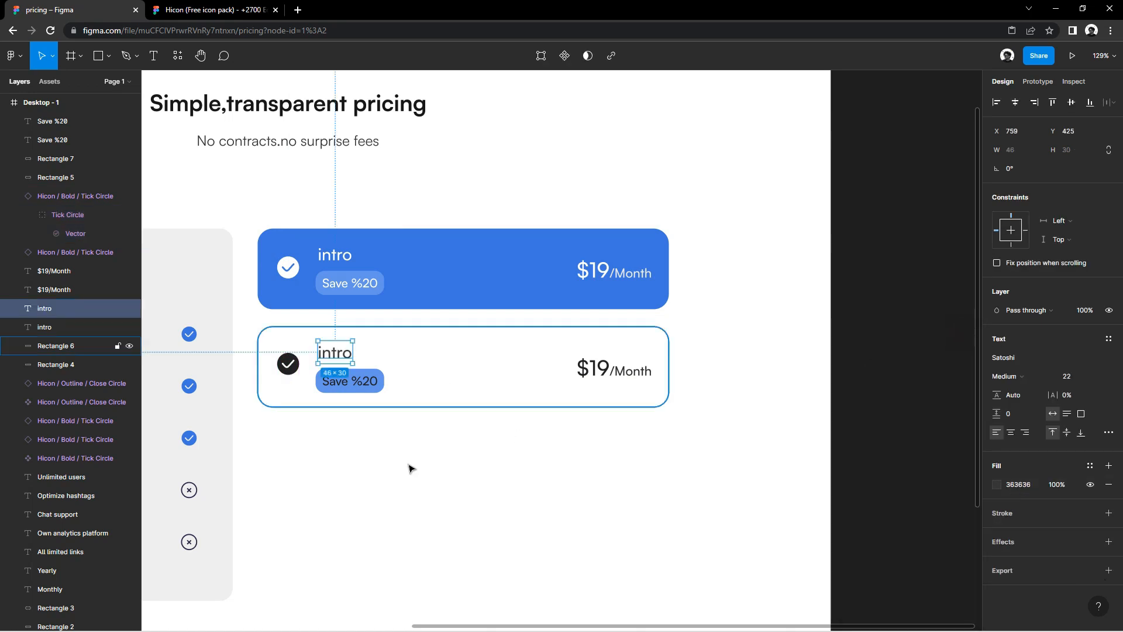
# Step: Fill the lower card's discount badge rectangle with light red FDCFCF
pyautogui.hscroll(-1, 396, 429)
pyautogui.scroll(4, 396, 428)
pyautogui.click(434, 374)
pyautogui.click(997, 358)
pyautogui.moveTo(939, 492); pyautogui.dragTo(879, 493)
pyautogui.moveTo(921, 347); pyautogui.dragTo(870, 342)
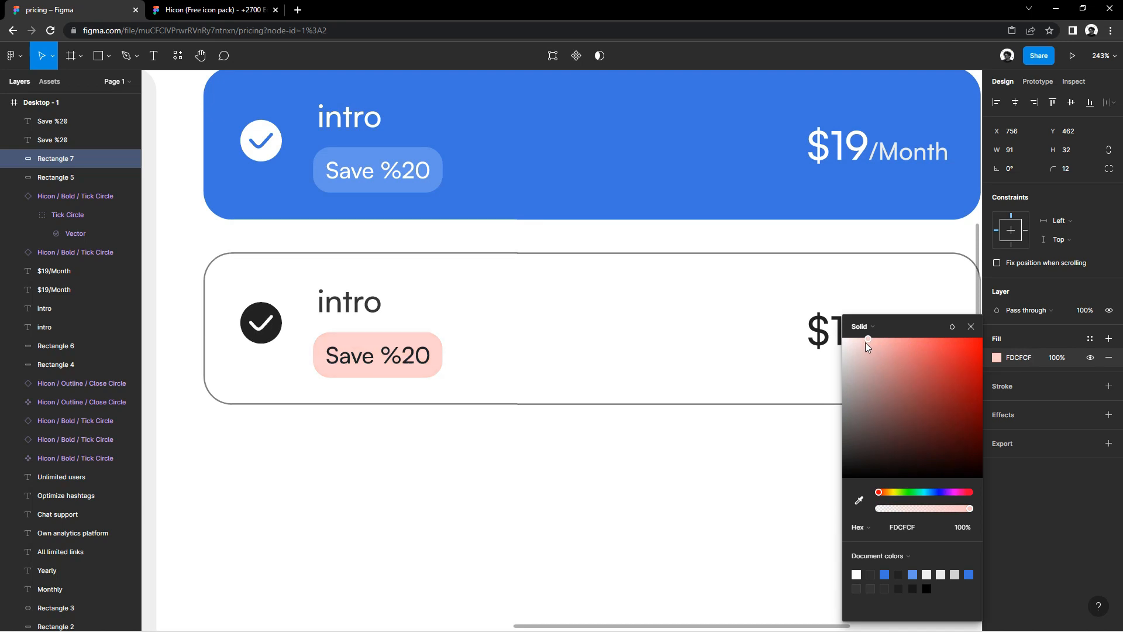
pyautogui.click(971, 327)
# Step: Recolour the lower card's "Save %20" text to a coral red
pyautogui.click(405, 360)
pyautogui.click(997, 484)
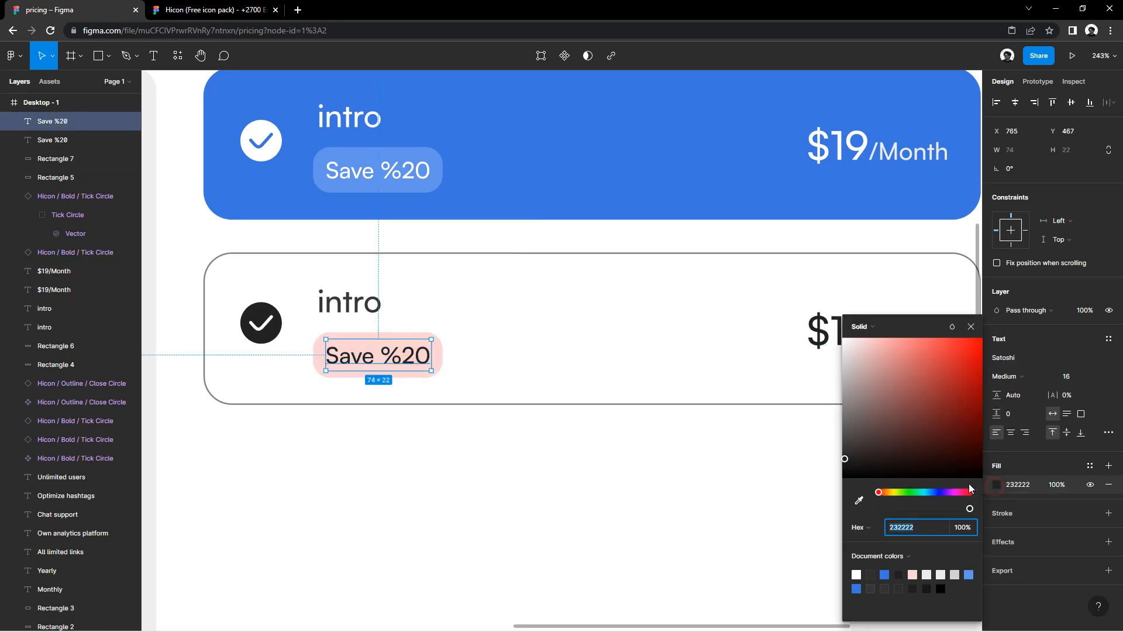
pyautogui.moveTo(861, 464)
pyautogui.mouseDown()
pyautogui.moveTo(925, 397)
pyautogui.moveTo(931, 353)
pyautogui.mouseUp()
pyautogui.click(788, 427)
# Step: Fill the "/Month" part of the lower card's price with grey and change the amount to $39
pyautogui.scroll(-3, 593, 502)
pyautogui.moveTo(594, 502); pyautogui.dragTo(546, 497)
pyautogui.scroll(-2, 598, 507)
pyautogui.hscroll(-2, 601, 510)
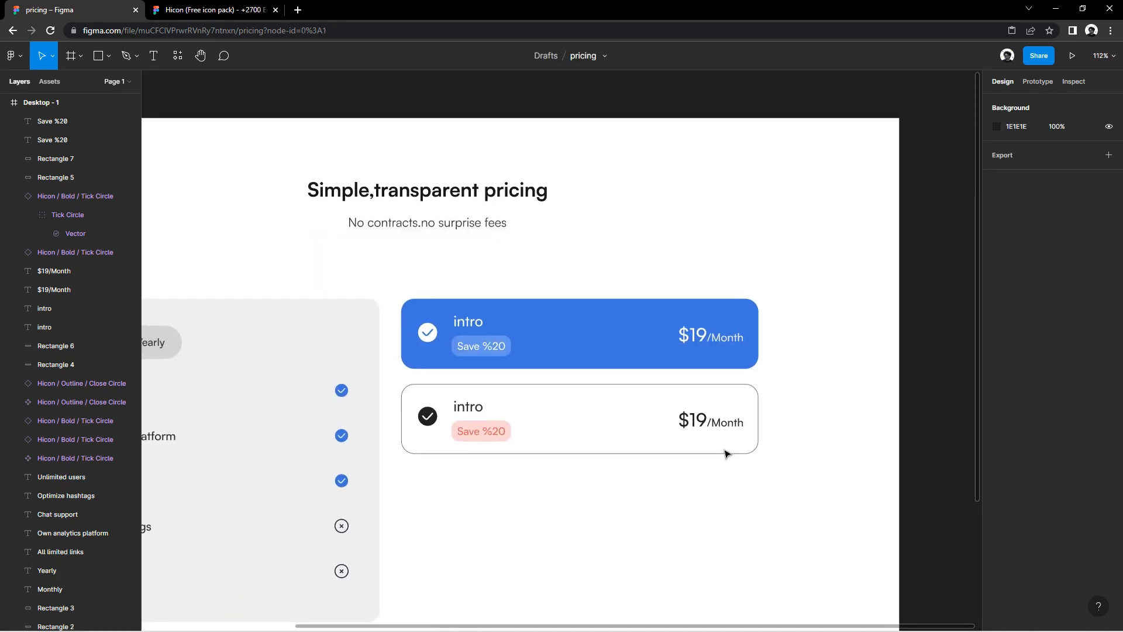
pyautogui.click(711, 421)
pyautogui.click(997, 484)
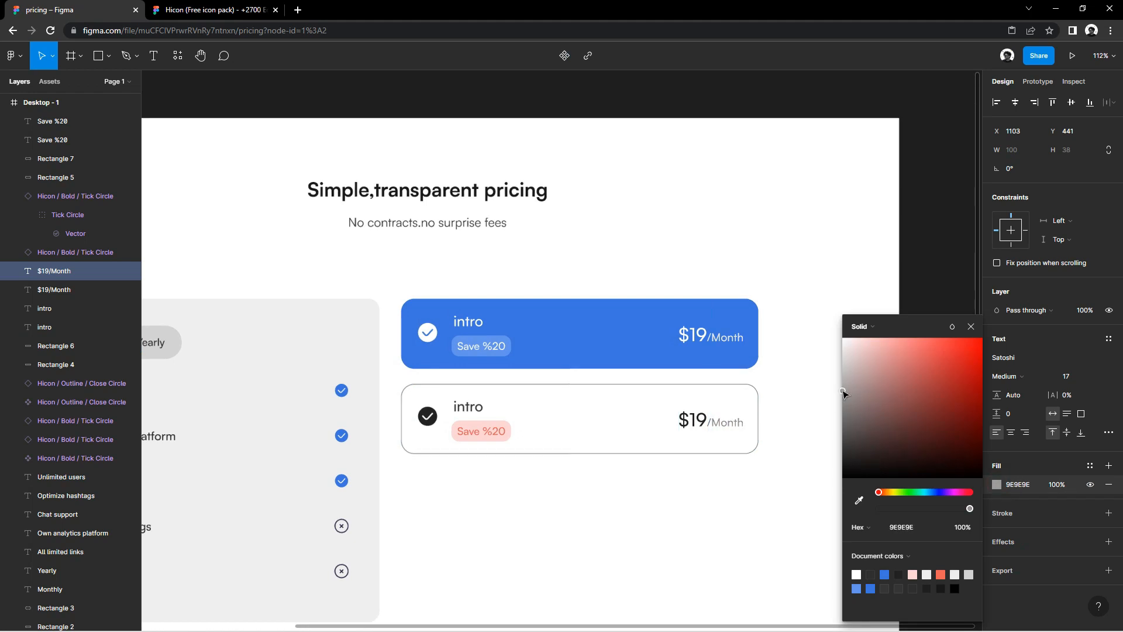
pyautogui.moveTo(844, 395); pyautogui.dragTo(845, 399)
pyautogui.click(971, 327)
pyautogui.moveTo(699, 423); pyautogui.dragTo(731, 430)
pyautogui.click(582, 520)
# Step: Draw a 29 × 29 circle over the lower card's tick icon and delete the icon
pyautogui.scroll(1, 228, 202)
pyautogui.click(108, 57)
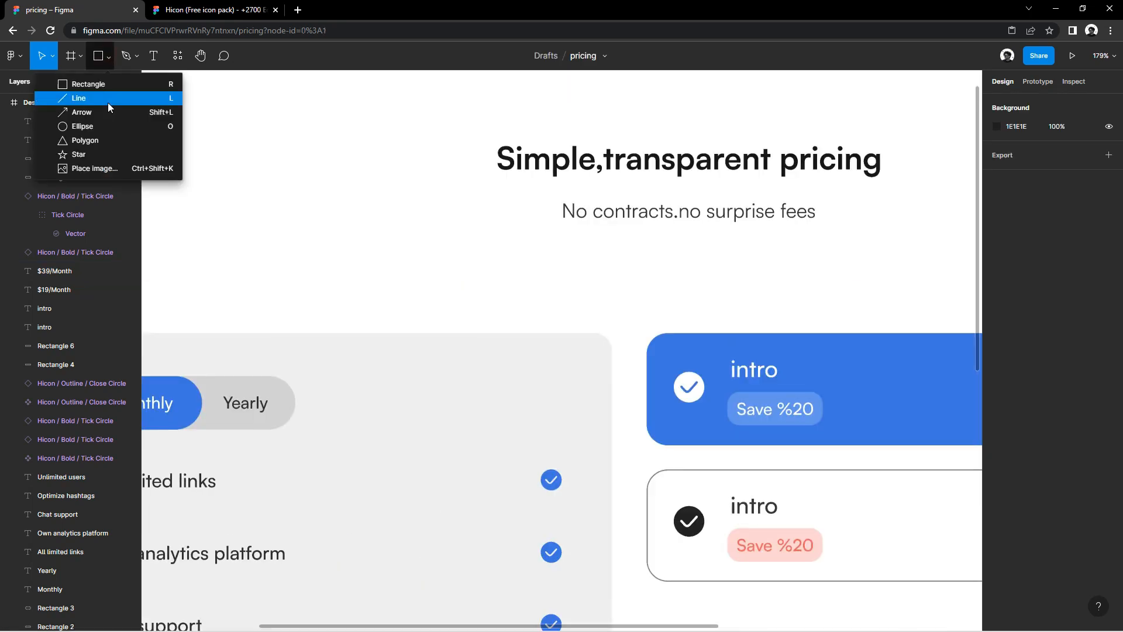
pyautogui.click(83, 126)
pyautogui.scroll(5, 702, 476)
pyautogui.moveTo(540, 323); pyautogui.dragTo(632, 414)
pyautogui.moveTo(598, 382); pyautogui.dragTo(572, 367)
pyautogui.click(568, 381)
pyautogui.press('Delete')
# Step: Remove the circle's fill and give it a 2 px black inside stroke
pyautogui.scroll(-4, 574, 368)
pyautogui.click(631, 456)
pyautogui.scroll(-2, 587, 484)
pyautogui.moveTo(587, 487); pyautogui.dragTo(470, 482)
pyautogui.click(456, 396)
pyautogui.click(1109, 358)
pyautogui.click(1109, 367)
pyautogui.moveTo(1064, 405); pyautogui.dragTo(1073, 407)
# Step: Set the circle's layer opacity to 30%
pyautogui.click(1079, 316)
pyautogui.write('50')
pyautogui.press('Return')
pyautogui.click(1081, 313)
pyautogui.write('3')
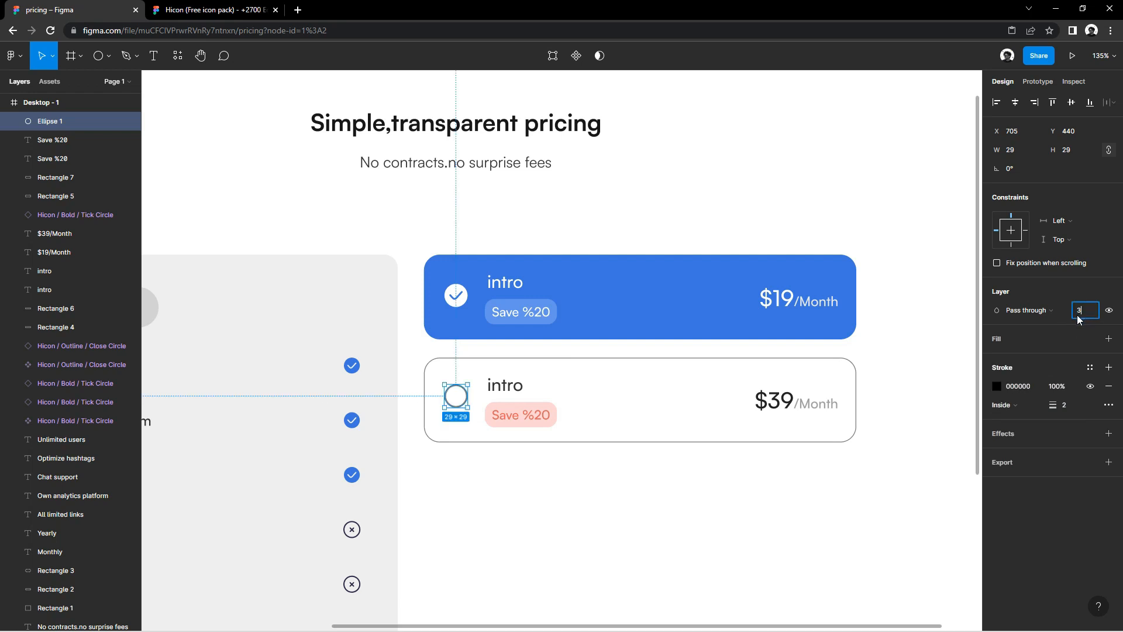
pyautogui.write('0')
pyautogui.press('Return')
# Step: Lower the layer opacity of the white card's outline rectangle to soften its border
pyautogui.click(848, 492)
pyautogui.hotkey('shift', '0')
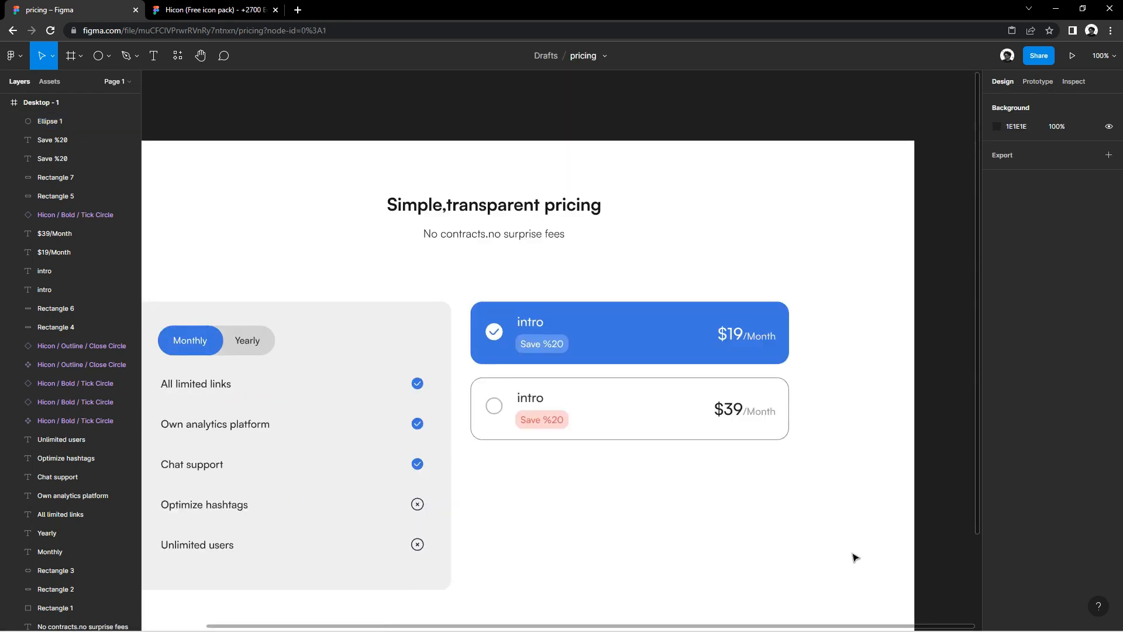
pyautogui.click(787, 437)
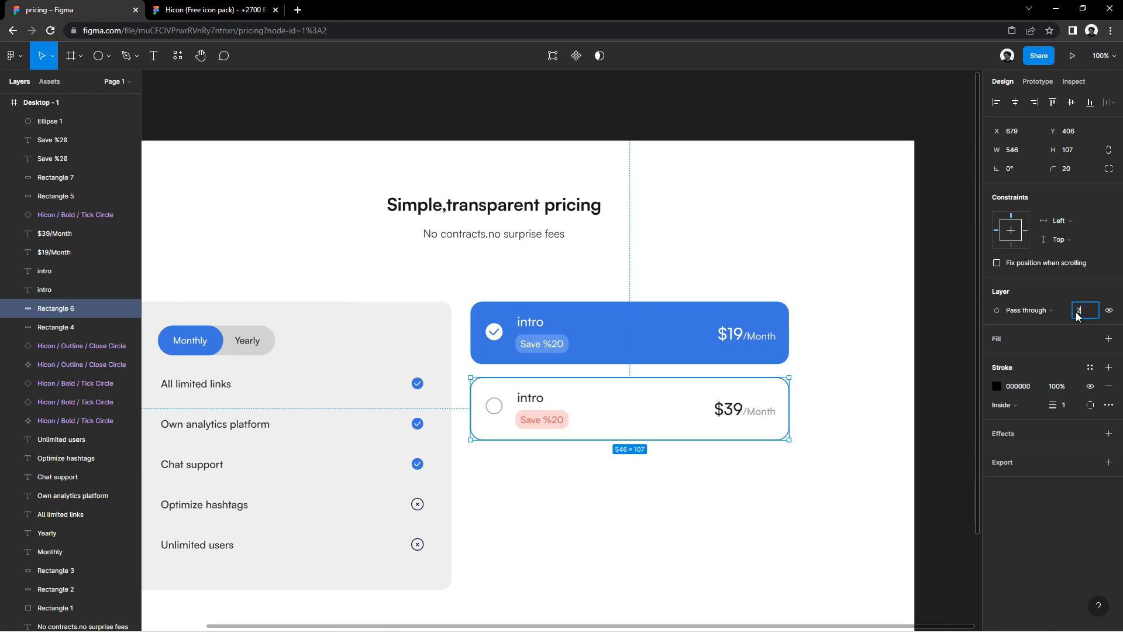
pyautogui.press('Return')
pyautogui.click(896, 420)
# Step: Change the white card's plan name to "Base"
pyautogui.scroll(-4, 893, 418)
pyautogui.moveTo(859, 421); pyautogui.dragTo(752, 419)
pyautogui.scroll(2, 754, 419)
pyautogui.moveTo(772, 415); pyautogui.dragTo(500, 424)
pyautogui.hotkey('ctrl', 'z')
pyautogui.doubleClick(524, 375)
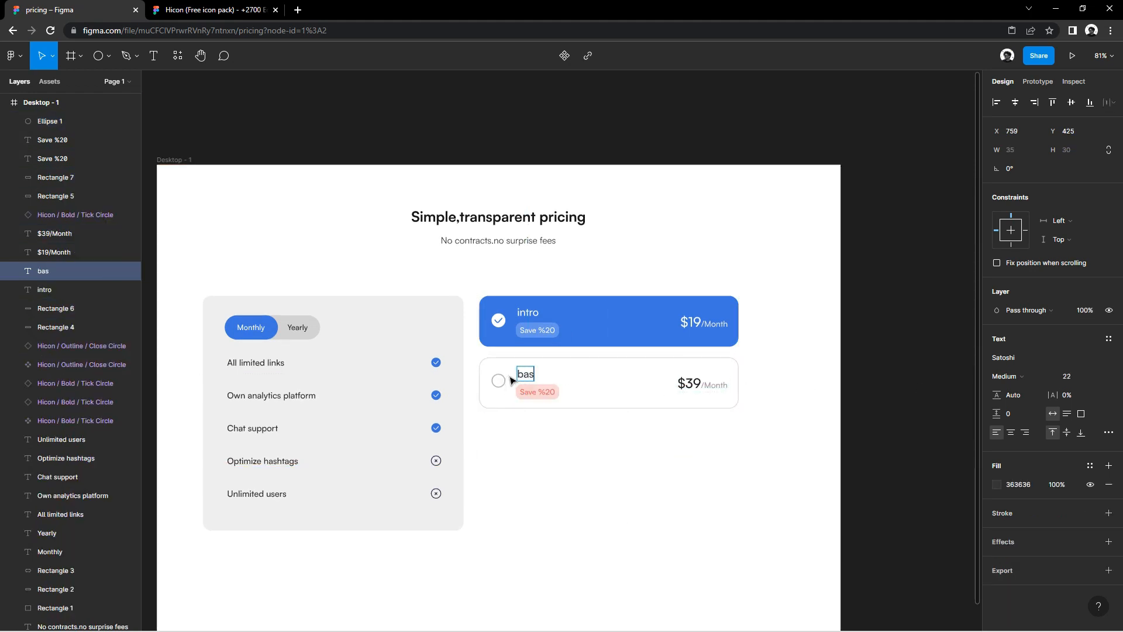
pyautogui.write('base')
# Step: Duplicate the Base card twice, stacking both copies below it with equal spacing
pyautogui.moveTo(767, 459); pyautogui.dragTo(534, 434)
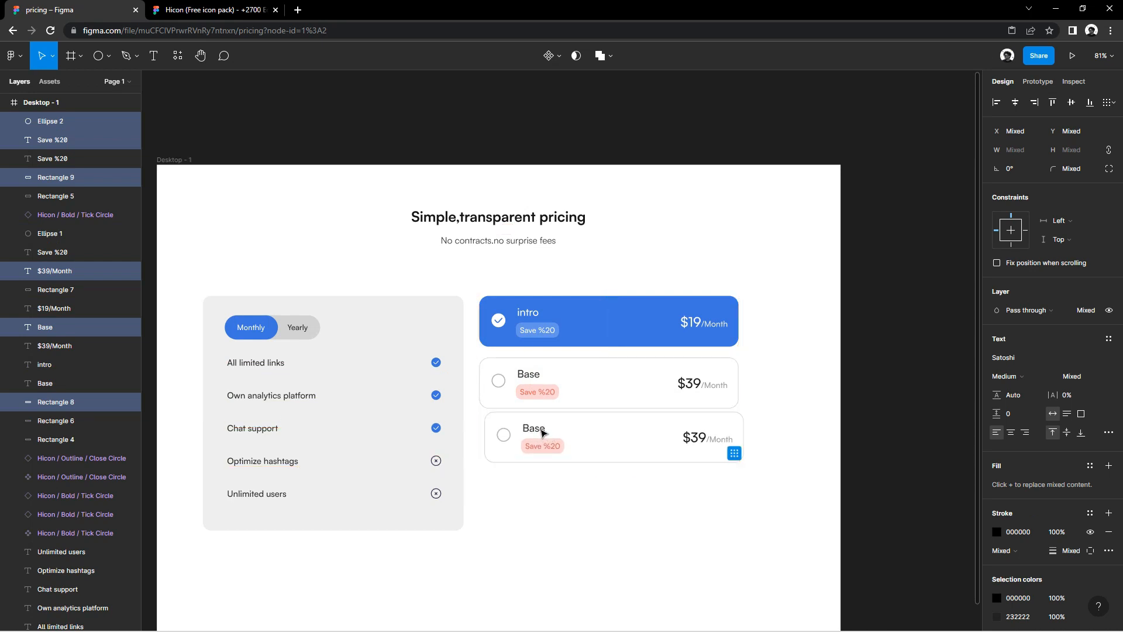
pyautogui.hotkey('ctrl', 'z')
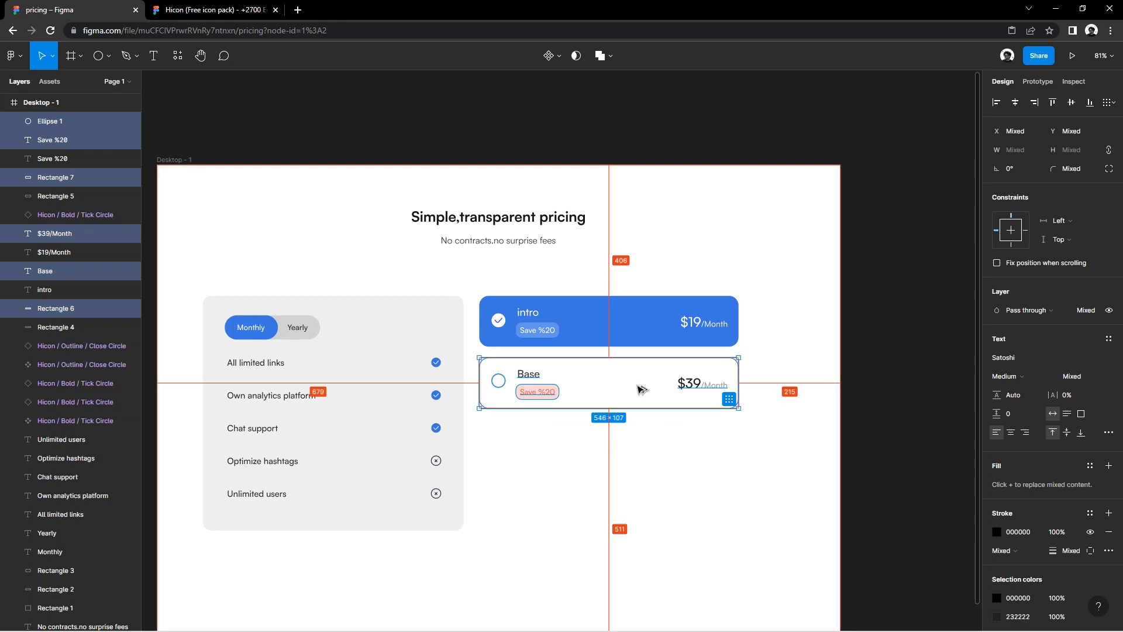
pyautogui.moveTo(751, 414); pyautogui.dragTo(501, 376)
pyautogui.moveTo(507, 385); pyautogui.dragTo(509, 449)
pyautogui.moveTo(509, 449); pyautogui.dragTo(509, 515)
pyautogui.click(775, 464)
# Step: Rename the plans on the two new cards "Pupular" and "Enterprise"
pyautogui.doubleClick(528, 435)
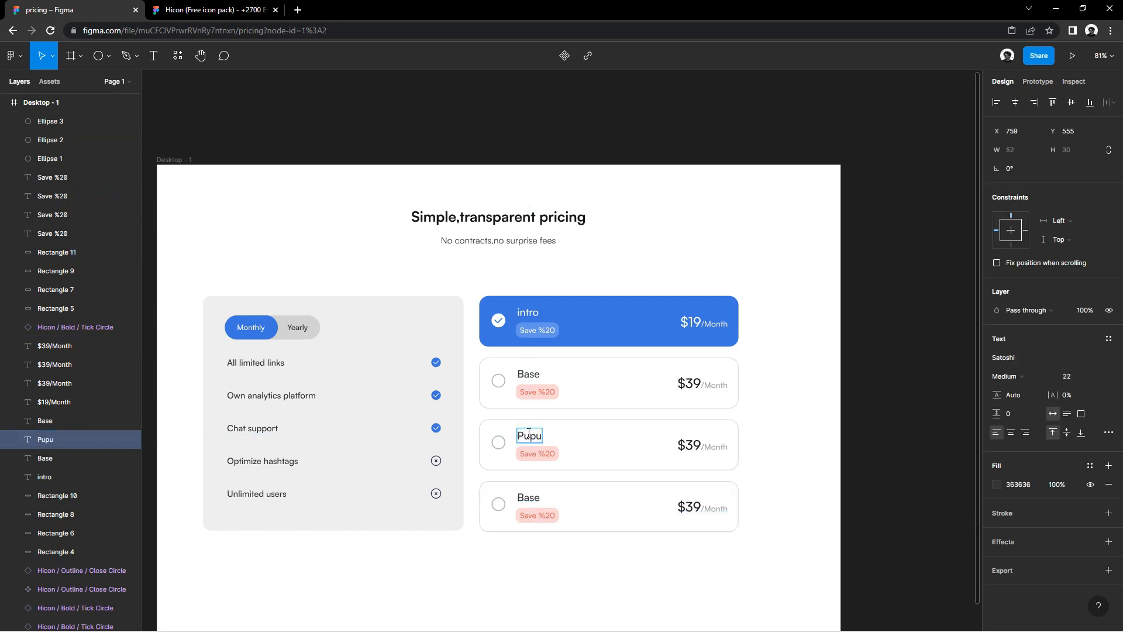
pyautogui.doubleClick(521, 494)
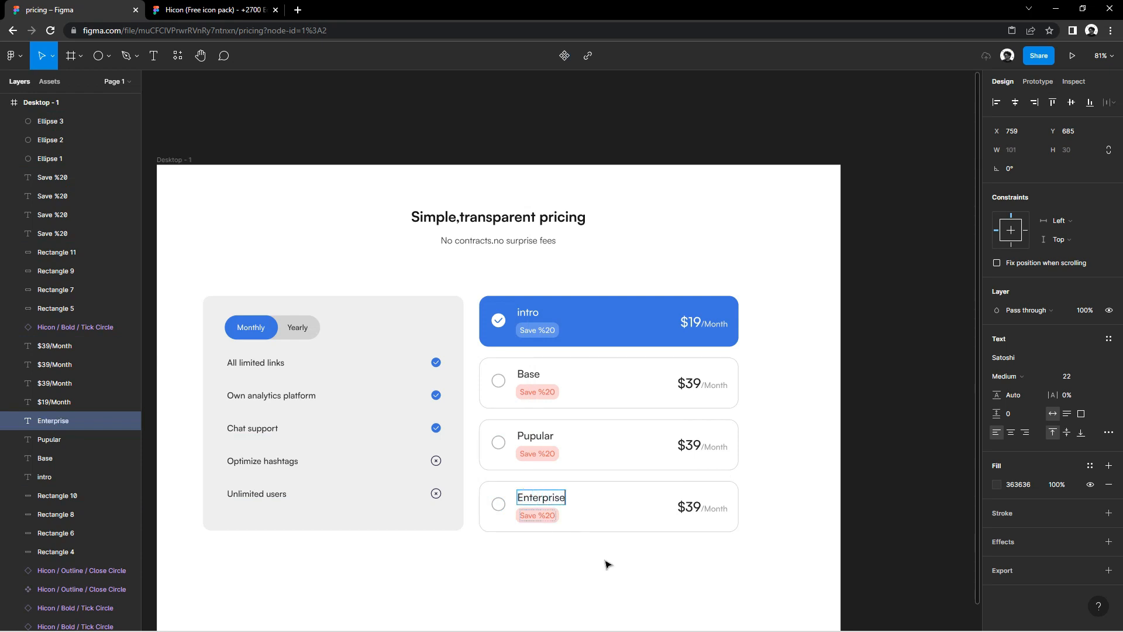
# Step: Set the Enterprise card's price to $119 and the Pupular card's price to $99
pyautogui.doubleClick(696, 506)
pyautogui.moveTo(700, 506); pyautogui.dragTo(689, 507)
pyautogui.write('119')
pyautogui.press('Escape')
pyautogui.doubleClick(696, 445)
pyautogui.moveTo(701, 445); pyautogui.dragTo(689, 442)
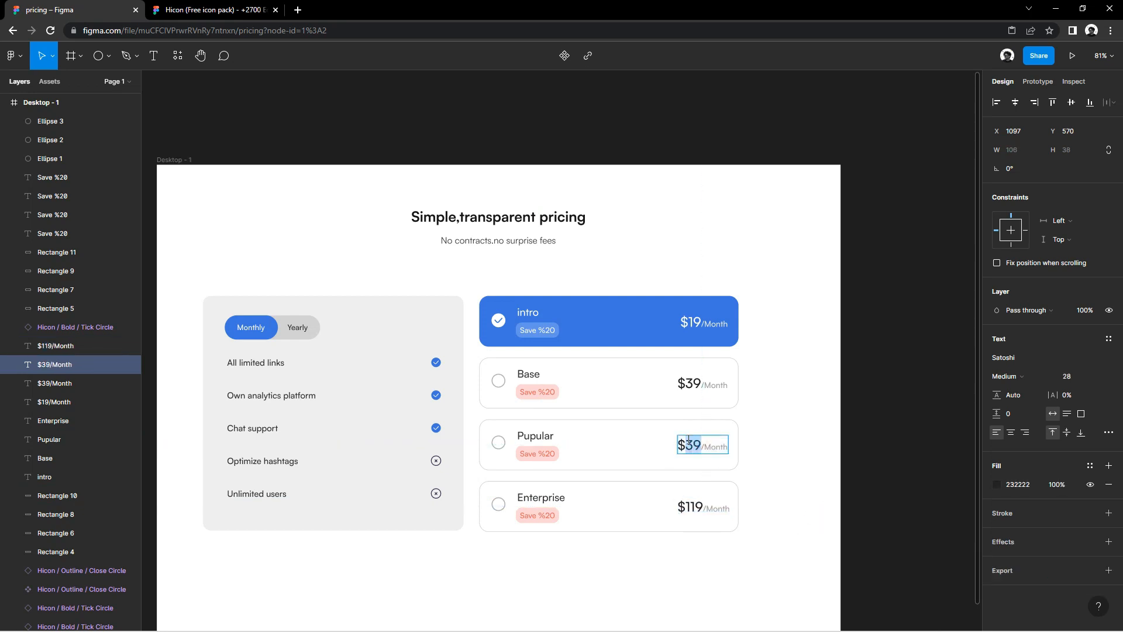
pyautogui.write('99')
pyautogui.click(817, 477)
# Step: Move the feature card and all plan cards together closer to the subheading and centre them horizontally in the frame
pyautogui.scroll(-5, 783, 506)
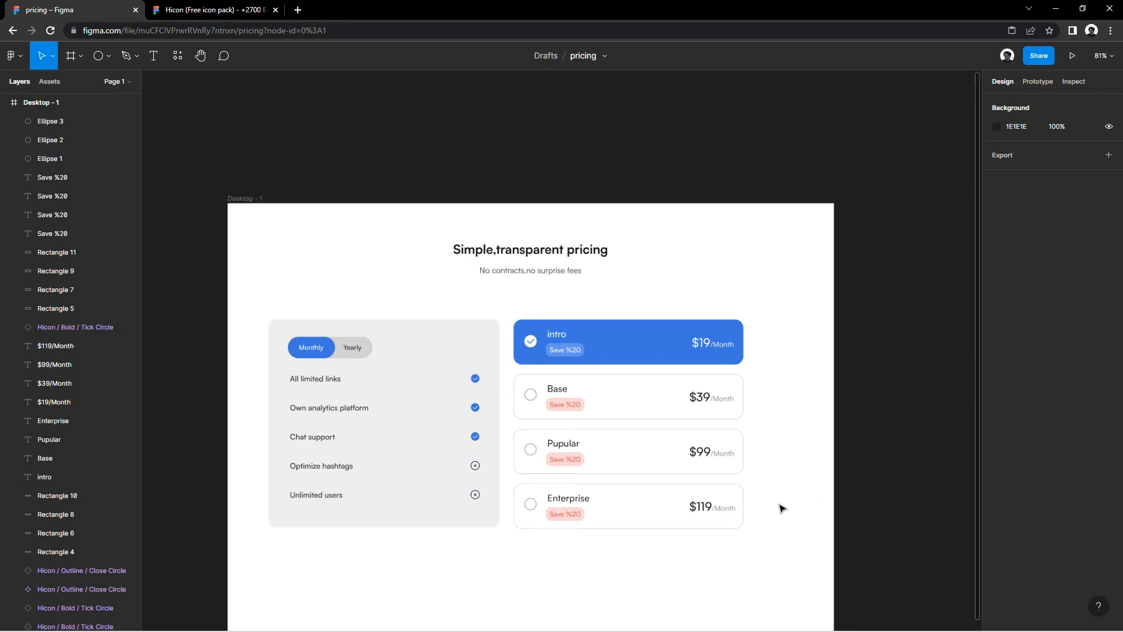
pyautogui.moveTo(803, 506); pyautogui.dragTo(256, 259)
pyautogui.moveTo(363, 300); pyautogui.dragTo(385, 276)
pyautogui.click(643, 518)
pyautogui.moveTo(634, 514); pyautogui.dragTo(621, 505)
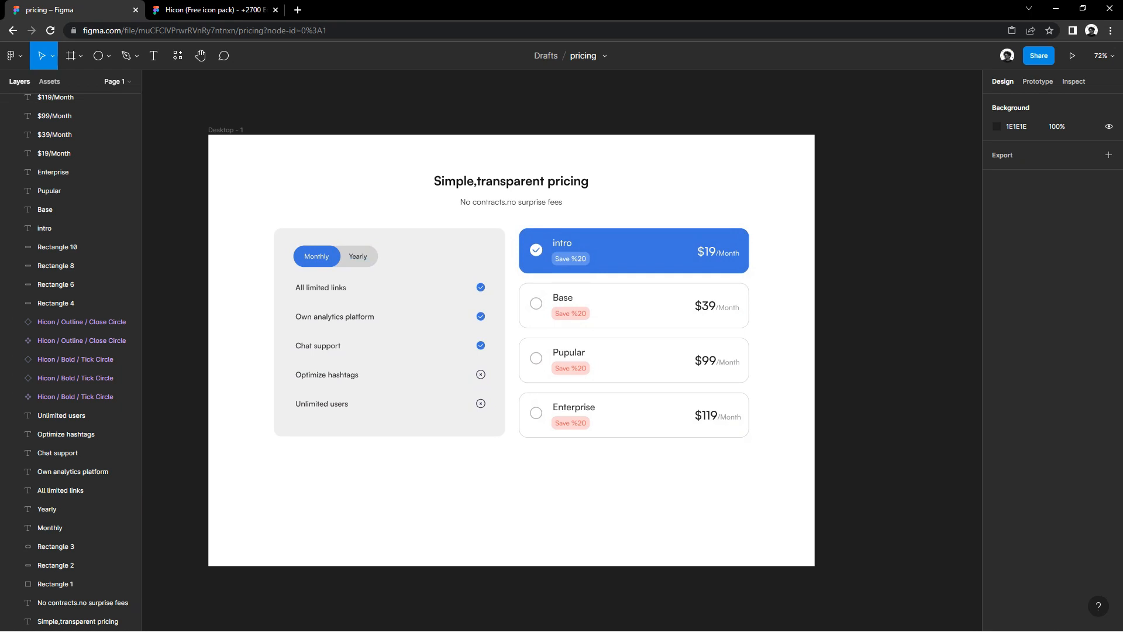
# Step: Draw a horizontal line 1127 px wide beneath the cards and nudge it down to Y 793
pyautogui.click(109, 55)
pyautogui.click(88, 99)
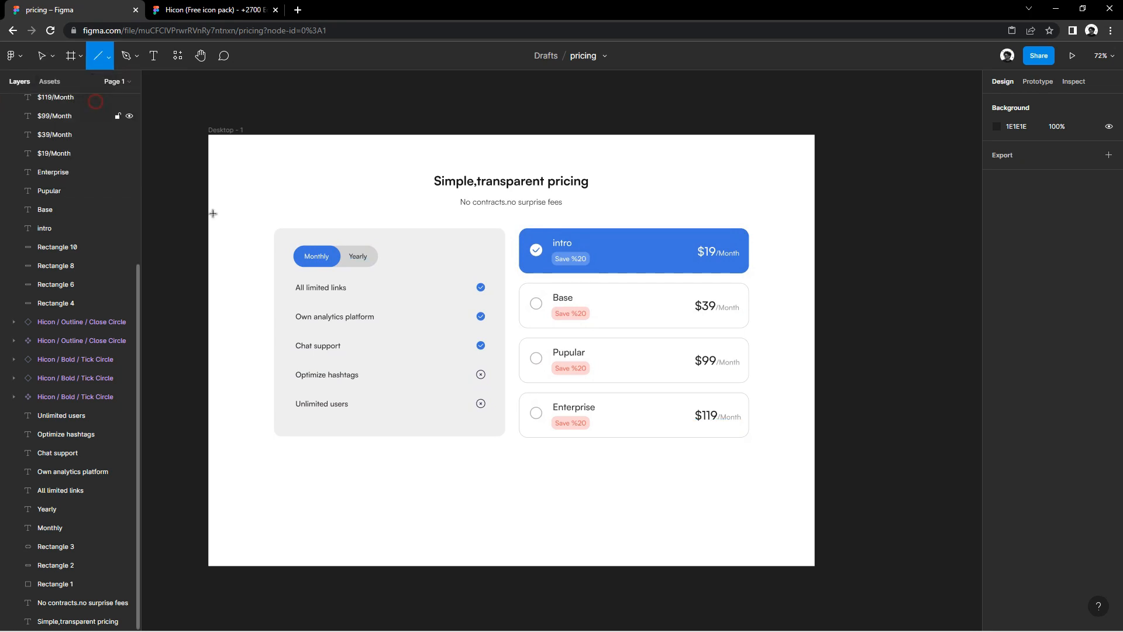
pyautogui.moveTo(274, 467); pyautogui.dragTo(492, 467)
pyautogui.moveTo(614, 517); pyautogui.dragTo(749, 507)
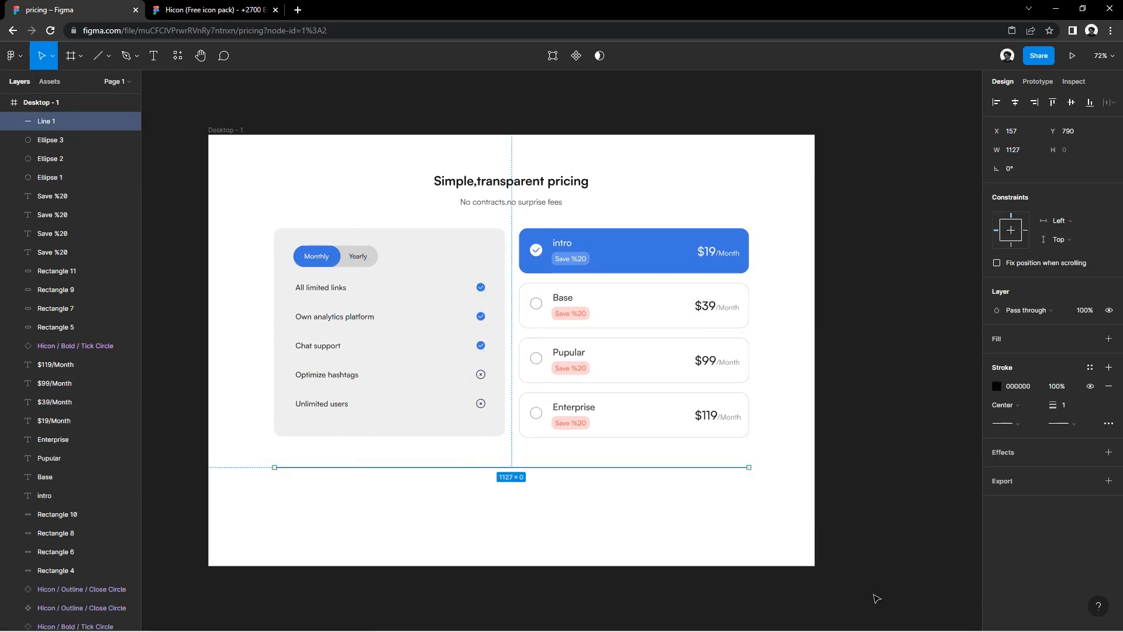
pyautogui.moveTo(749, 469); pyautogui.dragTo(747, 468)
pyautogui.click(524, 529)
pyautogui.click(473, 469)
pyautogui.press('Down')
pyautogui.press('Down')
pyautogui.press('Down')
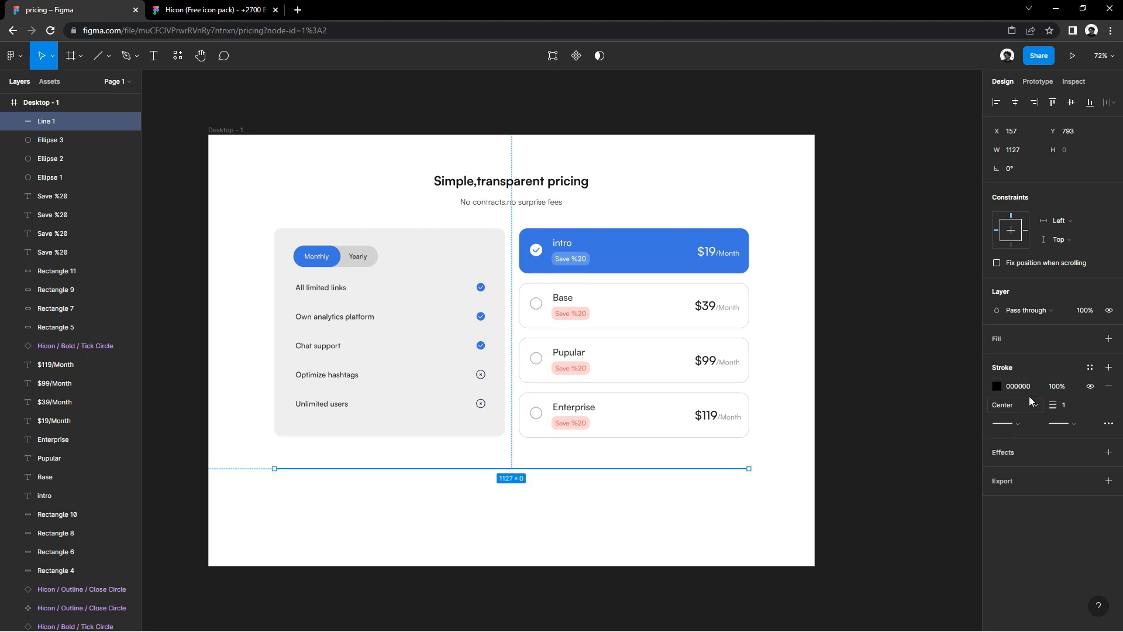
# Step: Set the divider line's stroke width to 2 and its layer opacity to 20%
pyautogui.click(1064, 405)
pyautogui.write('2')
pyautogui.click(1086, 311)
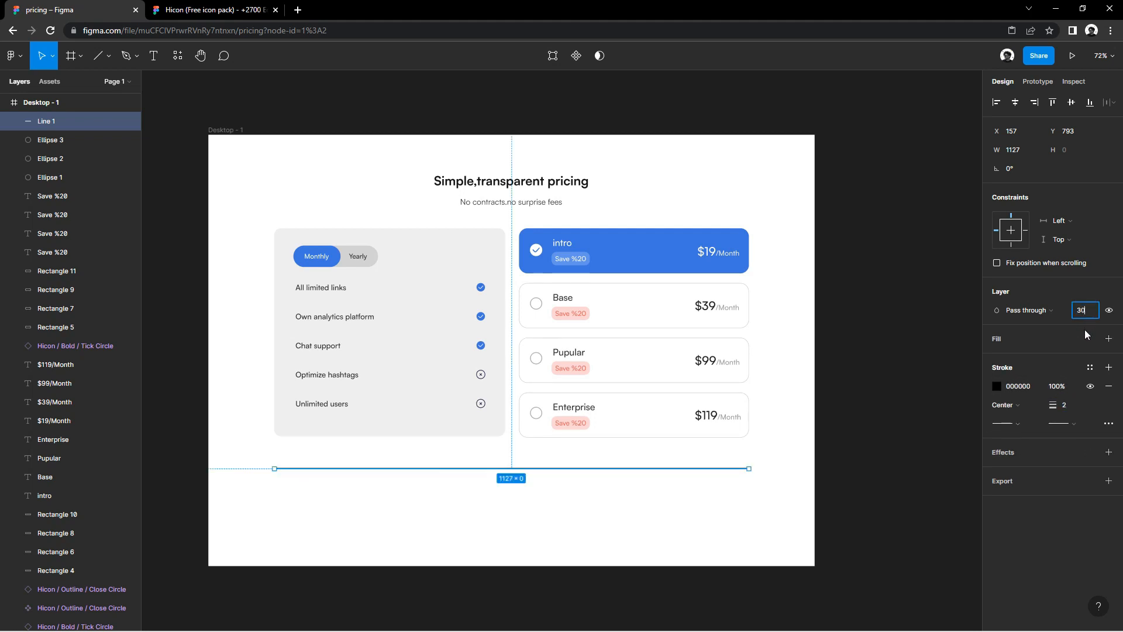
pyautogui.click(1087, 338)
pyautogui.write('2')
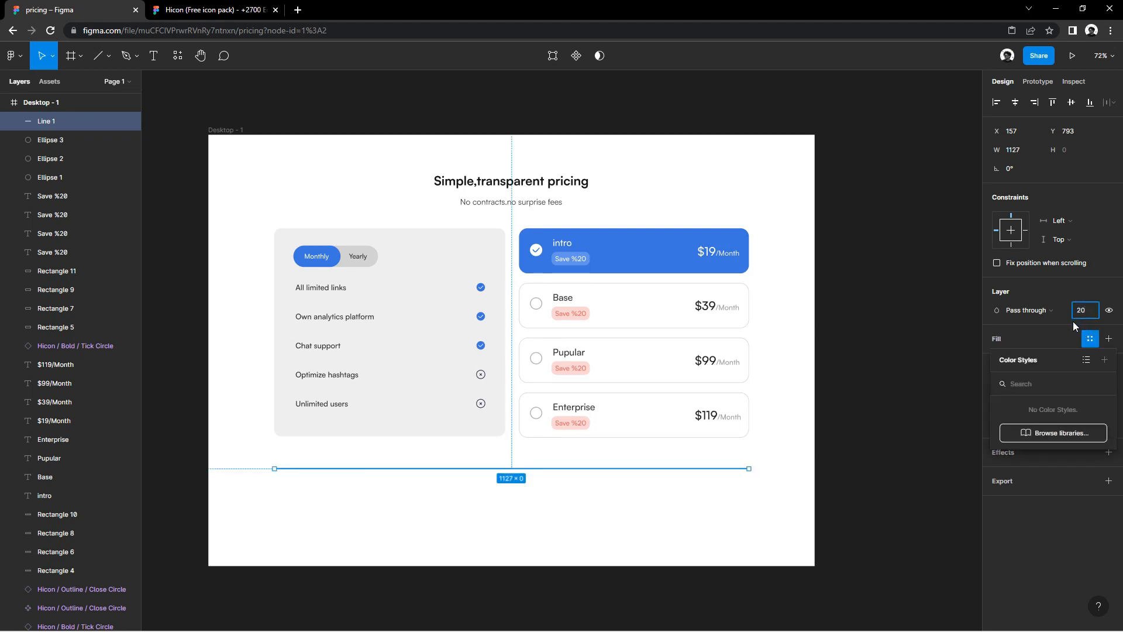
pyautogui.click(925, 421)
# Step: Copy the blue Monthly toggle rectangle below the divider, flush with the plan cards' outer edge, and resize it to 188 × 58 with corner radius 17
pyautogui.hscroll(2, 895, 459)
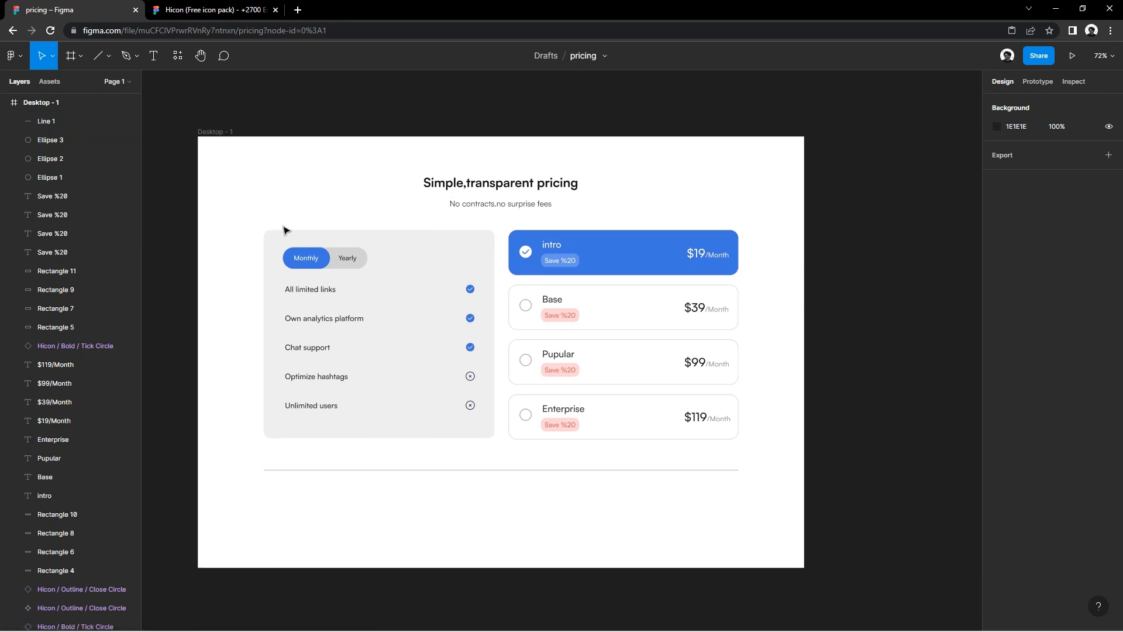
pyautogui.click(321, 259)
pyautogui.click(321, 263)
pyautogui.moveTo(321, 264); pyautogui.dragTo(659, 484)
pyautogui.write('22')
pyautogui.press('Return')
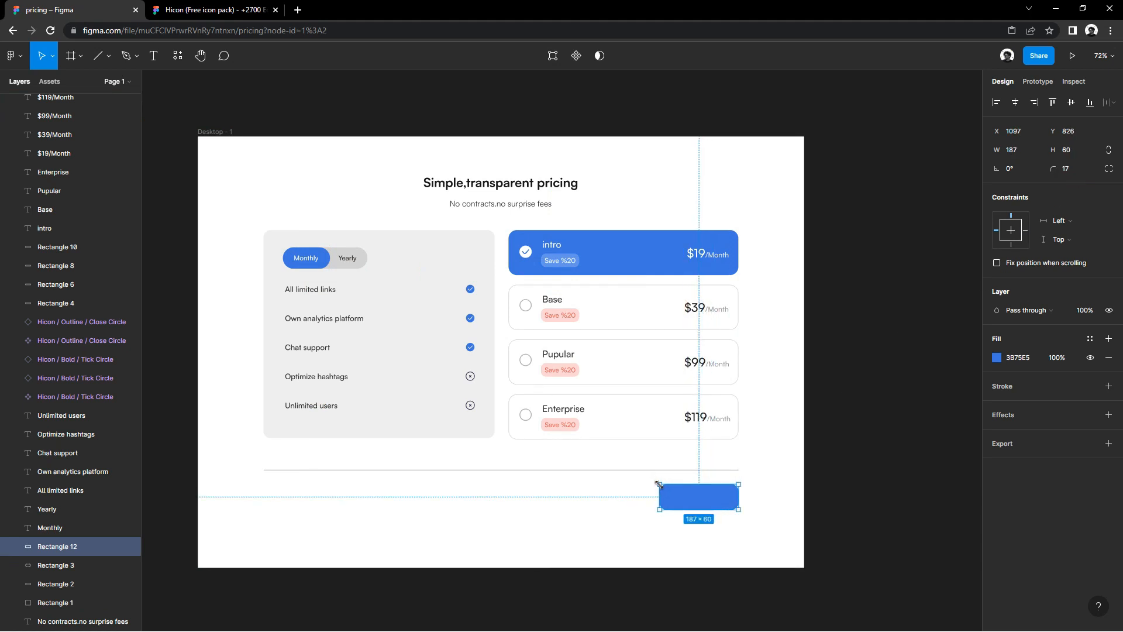
pyautogui.scroll(5, 667, 504)
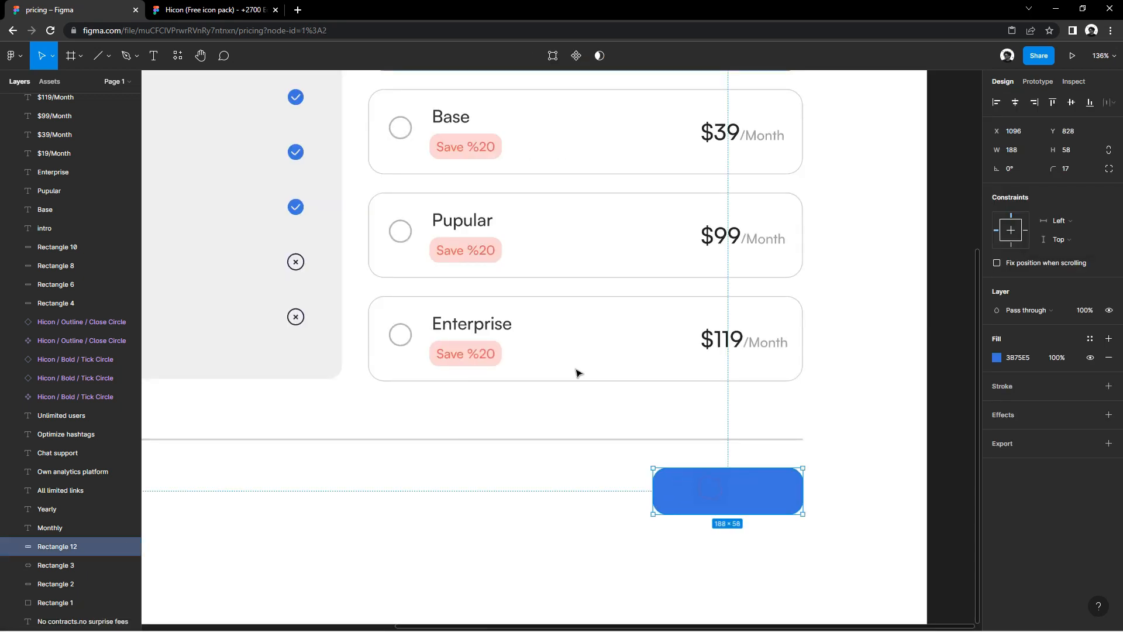
# Step: Copy the Enterprise label to below the divider line and change its text to "Choose plan"
pyautogui.moveTo(496, 330); pyautogui.dragTo(446, 477)
pyautogui.doubleClick(446, 475)
pyautogui.write('Ch')
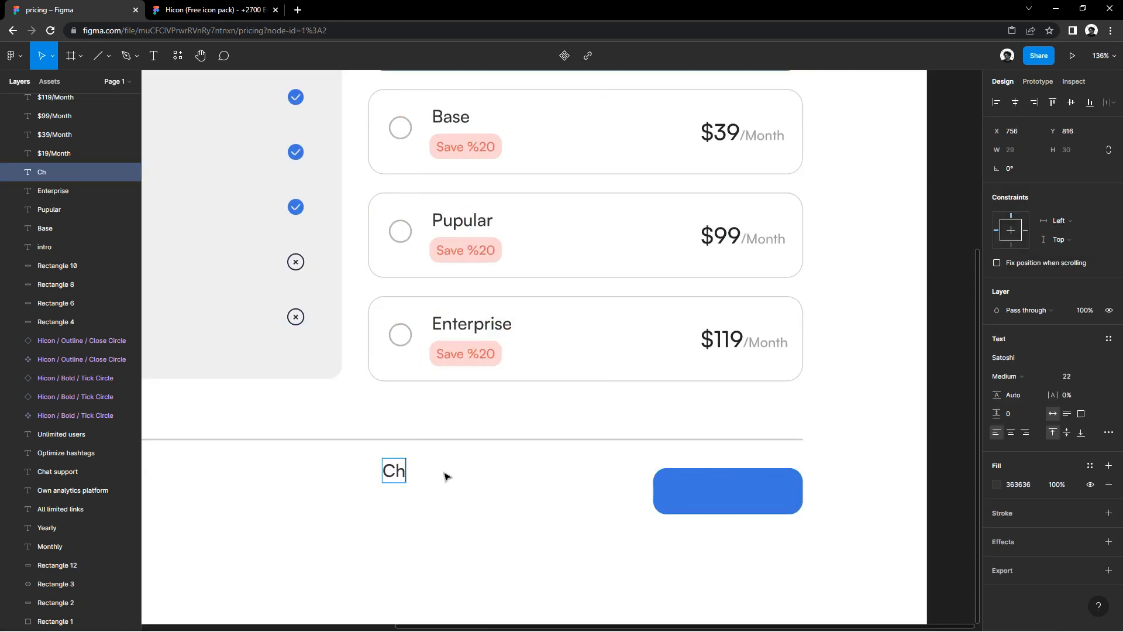
pyautogui.write('oose pla')
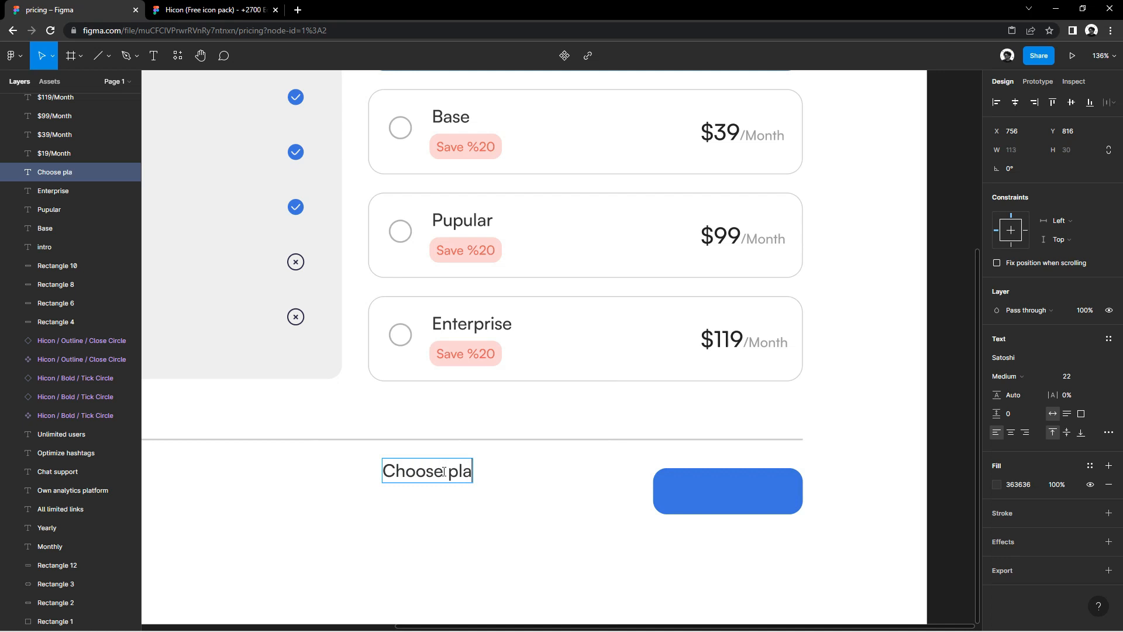
pyautogui.write('n')
pyautogui.press('Escape')
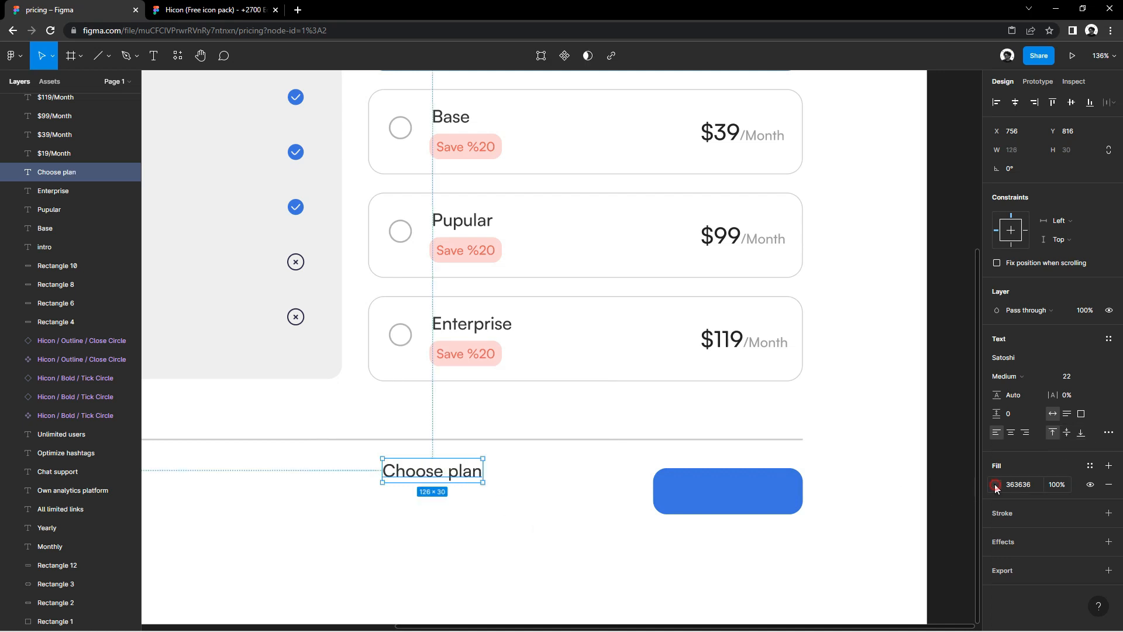
# Step: Set the "Choose plan" text fill to white and place it on the blue footer button
pyautogui.click(997, 486)
pyautogui.moveTo(866, 366); pyautogui.dragTo(841, 339)
pyautogui.click(973, 326)
pyautogui.moveTo(462, 473); pyautogui.dragTo(757, 494)
pyautogui.click(780, 537)
pyautogui.scroll(-4, 784, 540)
pyautogui.scroll(2, 790, 561)
pyautogui.moveTo(776, 547); pyautogui.dragTo(786, 556)
pyautogui.scroll(1, 782, 530)
pyautogui.click(778, 510)
pyautogui.click(805, 532)
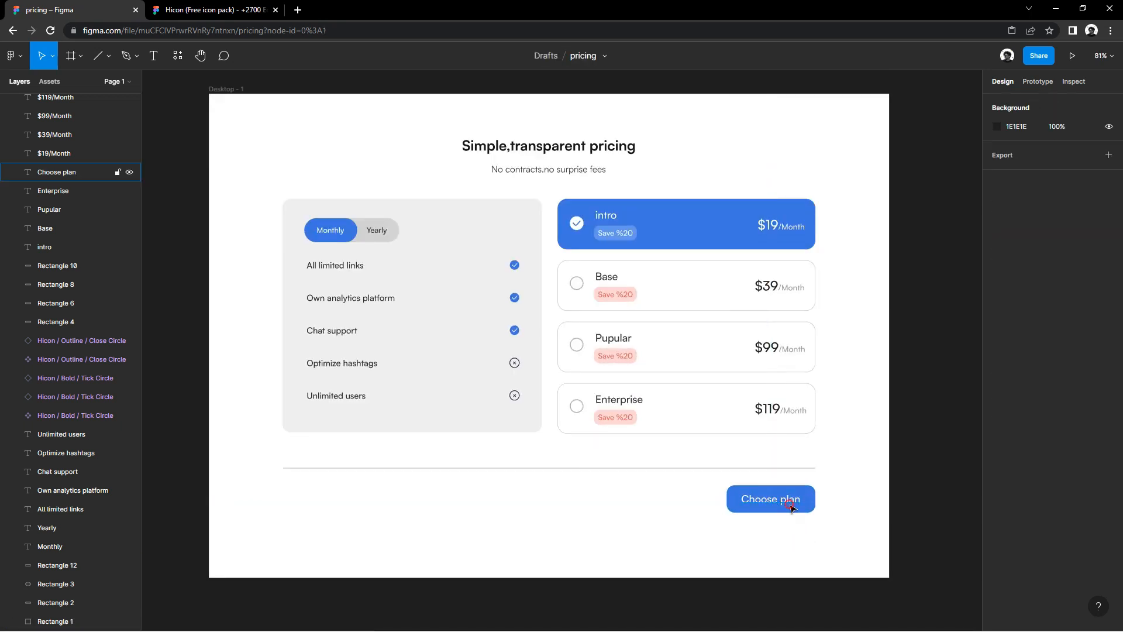
# Step: Set the "Choose plan" font size to 19, recentre it on the button, and shift label and button slightly down
pyautogui.click(791, 508)
pyautogui.click(1070, 381)
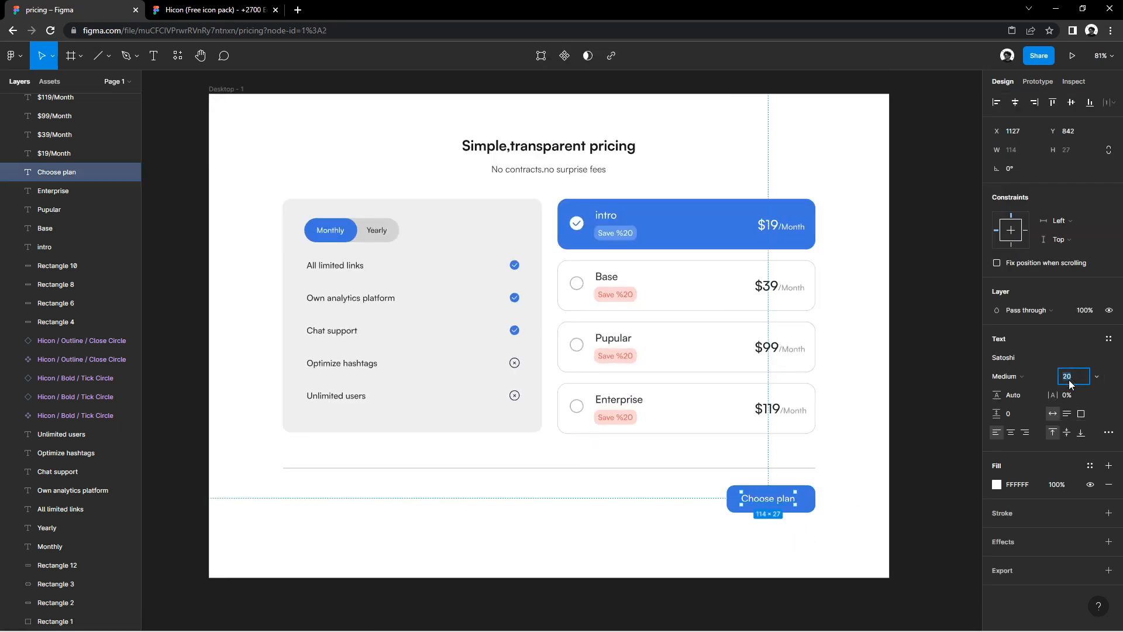
pyautogui.press('Down')
pyautogui.moveTo(775, 503); pyautogui.dragTo(702, 493)
pyautogui.click(793, 525)
pyautogui.moveTo(764, 495); pyautogui.dragTo(769, 498)
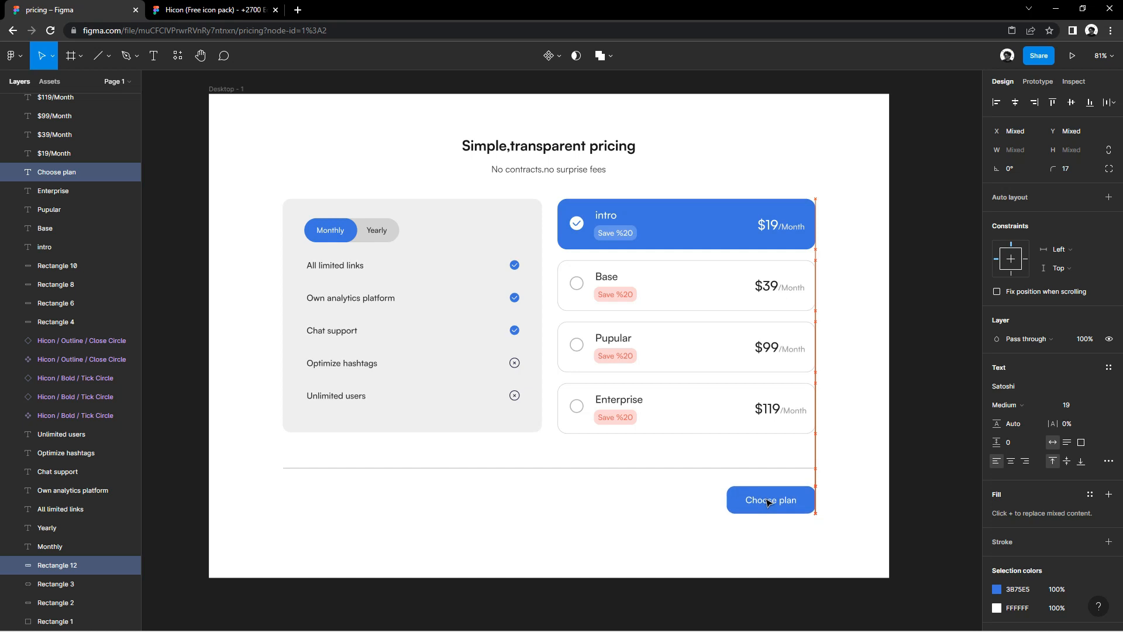
pyautogui.click(708, 503)
# Step: Copy the "Choose plan" label beneath the divider's opposite end and replace its text with "Accept your pri"
pyautogui.hscroll(-2, 582, 496)
pyautogui.scroll(-1, 582, 496)
pyautogui.moveTo(812, 485); pyautogui.dragTo(330, 488)
pyautogui.doubleClick(348, 485)
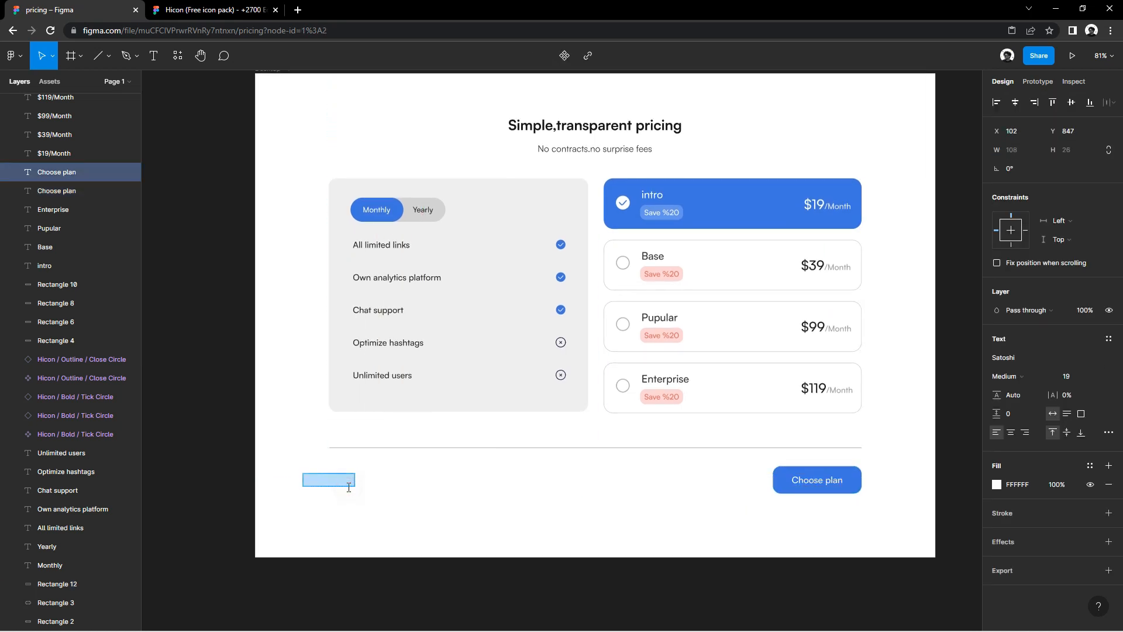
pyautogui.write('Accept your pri')
pyautogui.click(754, 568)
# Step: Set the copied label's fill to 232323 and complete its wording as "Accept your prize"
pyautogui.click(997, 485)
pyautogui.moveTo(929, 449); pyautogui.dragTo(835, 467)
pyautogui.click(973, 326)
pyautogui.doubleClick(303, 481)
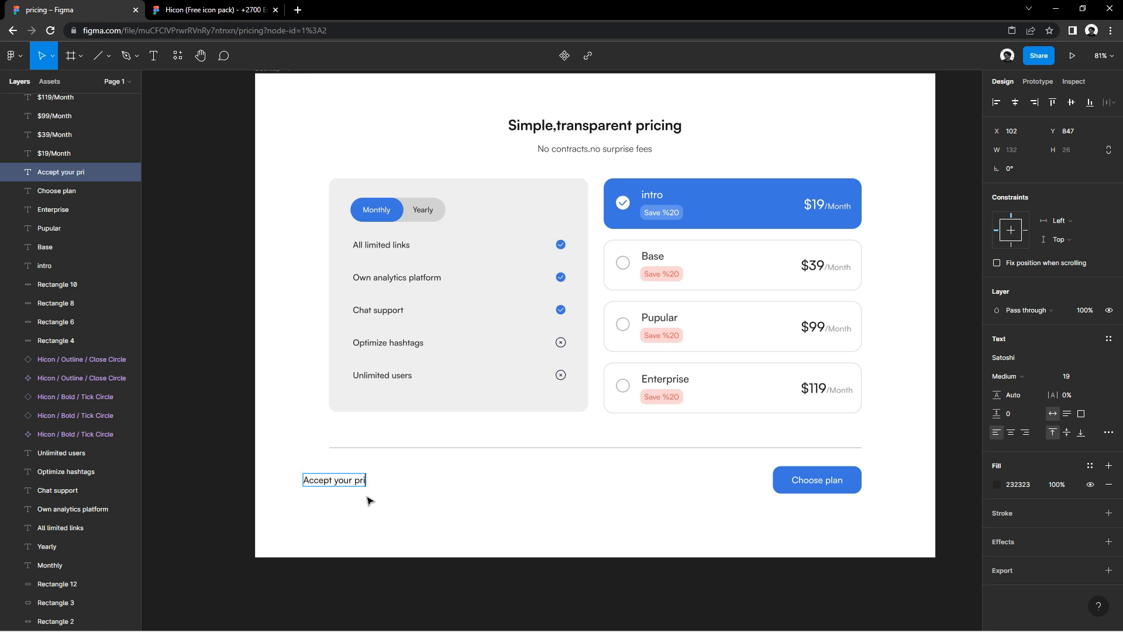
# Step: Move "Accept your prize" inward, closer to the divider, and copy a pink "Save %20" badge directly beneath it
pyautogui.moveTo(335, 485); pyautogui.dragTo(435, 472)
pyautogui.moveTo(702, 342); pyautogui.dragTo(417, 490)
pyautogui.click(486, 491)
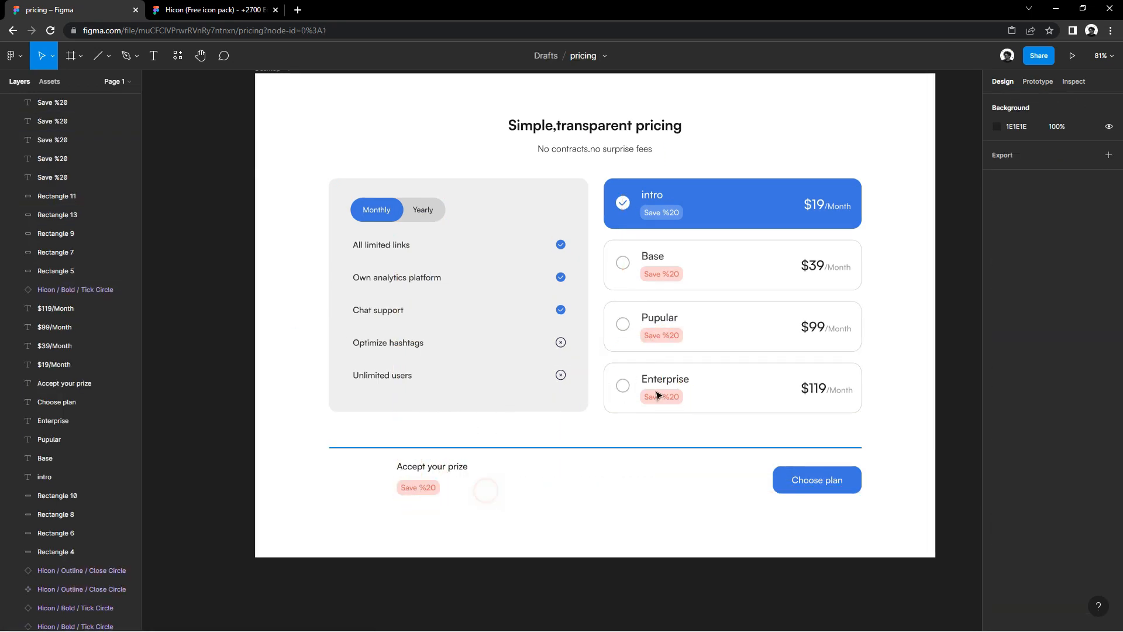
# Step: Lighten the Pupular card's "Save %20" badge fill to FAEDED and copy that hex value
pyautogui.scroll(3, 673, 339)
pyautogui.click(647, 341)
pyautogui.click(997, 357)
pyautogui.moveTo(859, 343); pyautogui.dragTo(850, 344)
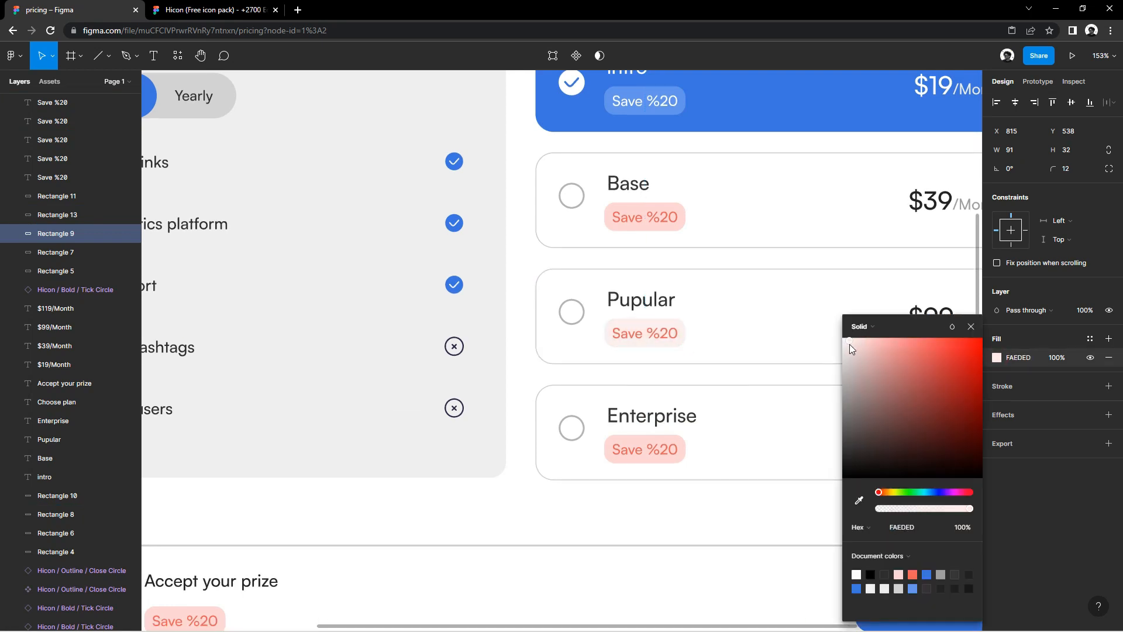
pyautogui.rightClick(896, 529)
pyautogui.hotkey('ctrl', 'c')
pyautogui.click(923, 386)
pyautogui.click(971, 326)
# Step: Apply the FAEDED fill to the "Save %20" badges on the Enterprise and Base cards
pyautogui.click(684, 454)
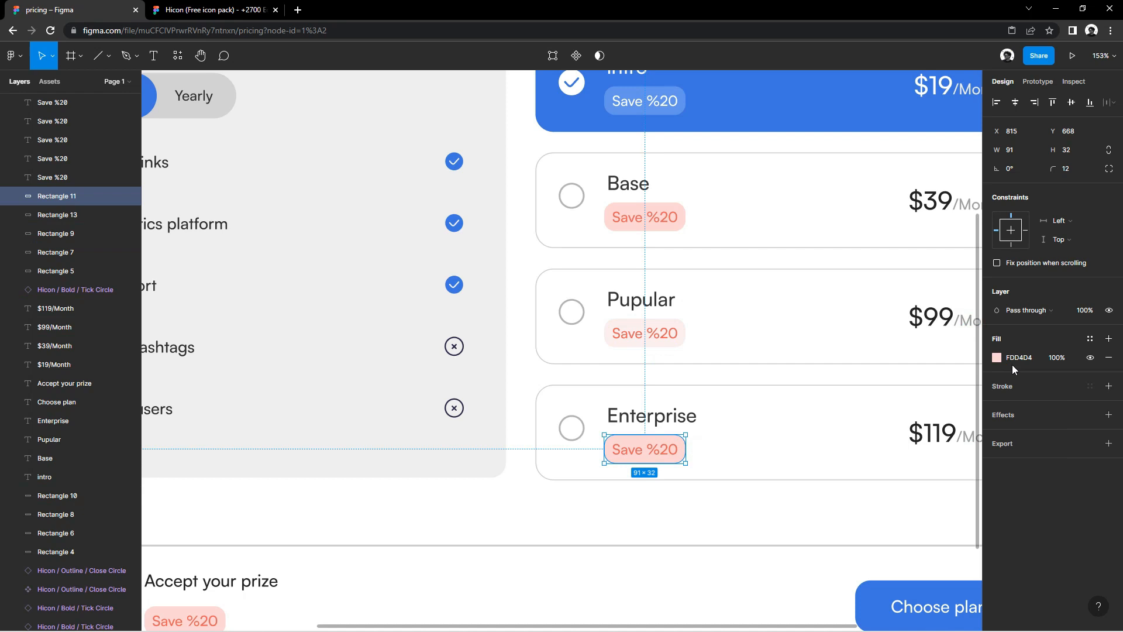
pyautogui.click(678, 225)
pyautogui.click(1029, 358)
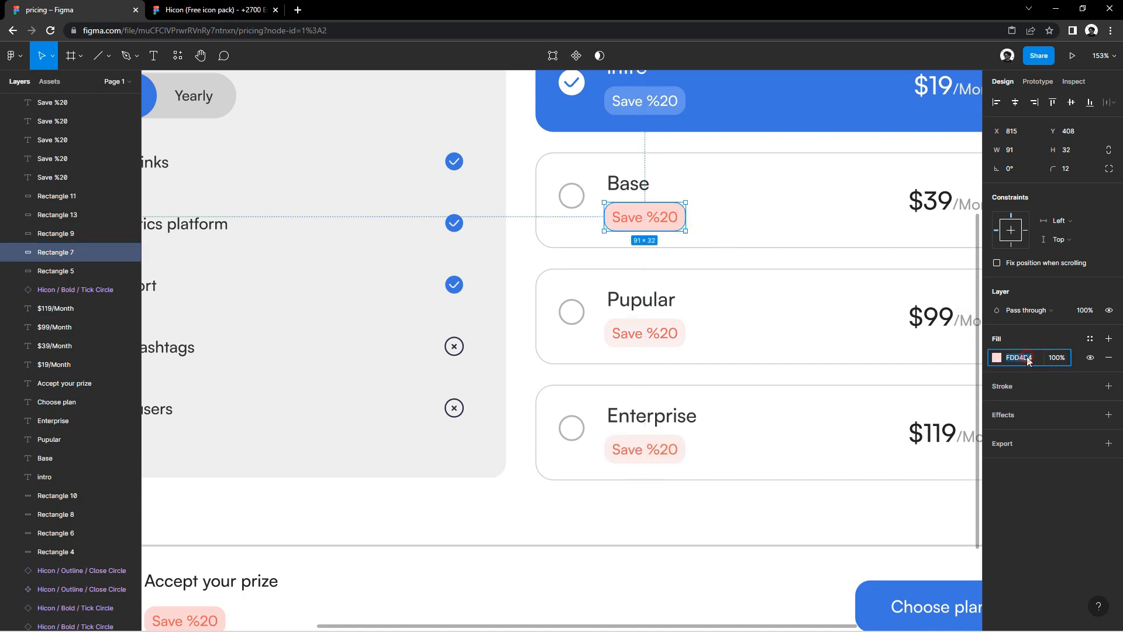
pyautogui.hotkey('ctrl', 'v')
pyautogui.press('Return')
pyautogui.scroll(-5, 575, 418)
pyautogui.click(592, 490)
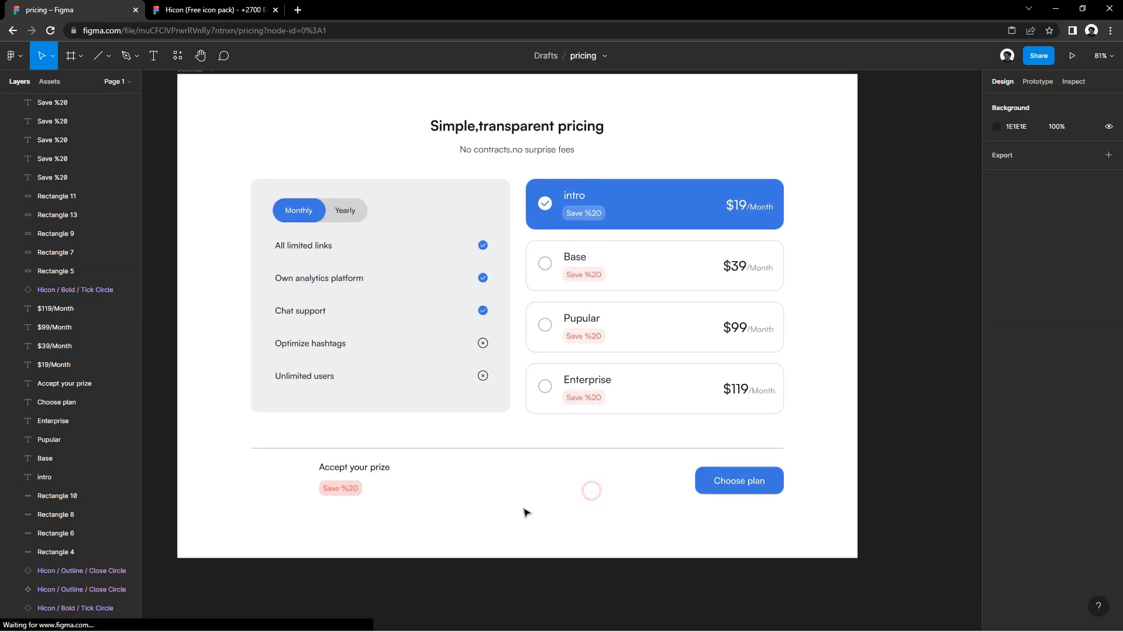
# Step: Apply the FAEDED fill to the "Save %20" badge beneath "Accept your prize"
pyautogui.scroll(4, 359, 504)
pyautogui.click(403, 471)
pyautogui.hotkey('ctrl', 'v')
pyautogui.press('Return')
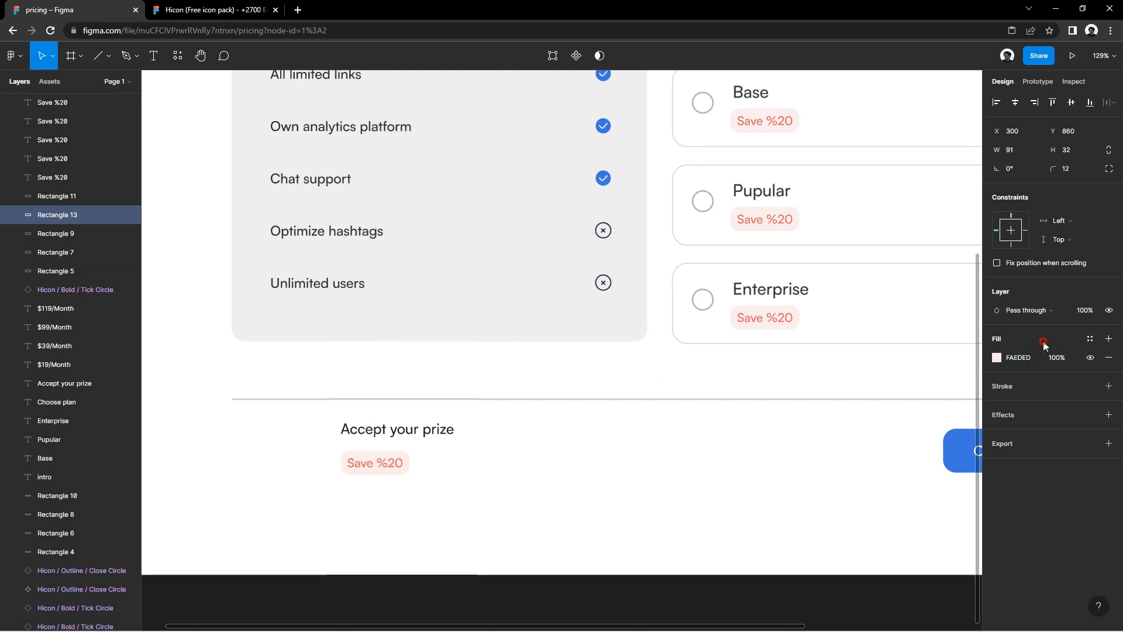
pyautogui.click(478, 493)
# Step: Draw a rectangle about 88 × 39 below the divider, just before the "Accept your prize" text
pyautogui.scroll(-1, 475, 498)
pyautogui.moveTo(466, 511); pyautogui.dragTo(579, 491)
pyautogui.moveTo(355, 216); pyautogui.dragTo(372, 273)
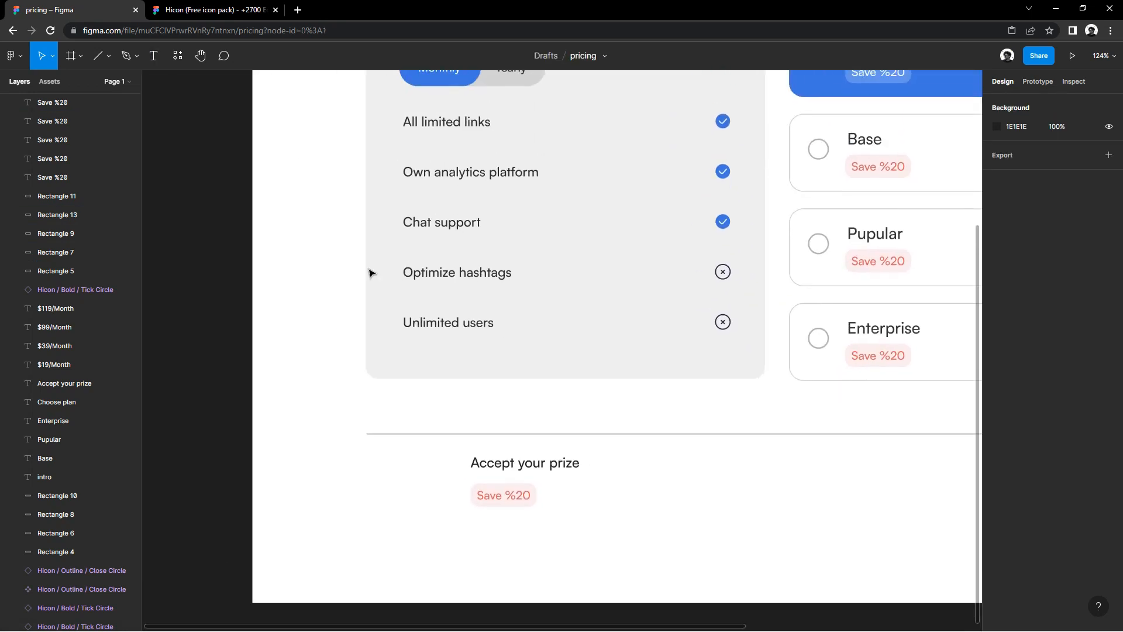
pyautogui.click(108, 55)
pyautogui.click(64, 124)
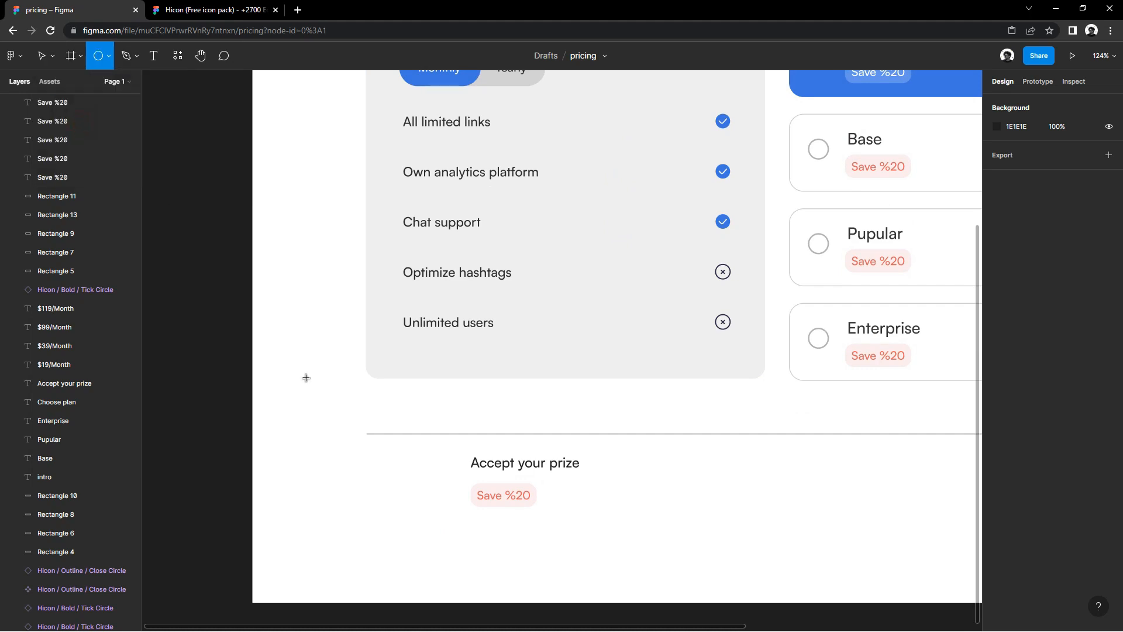
pyautogui.click(107, 56)
pyautogui.click(65, 83)
pyautogui.moveTo(375, 463)
pyautogui.mouseDown()
pyautogui.moveTo(421, 476)
pyautogui.moveTo(429, 517)
pyautogui.moveTo(439, 491)
pyautogui.mouseUp()
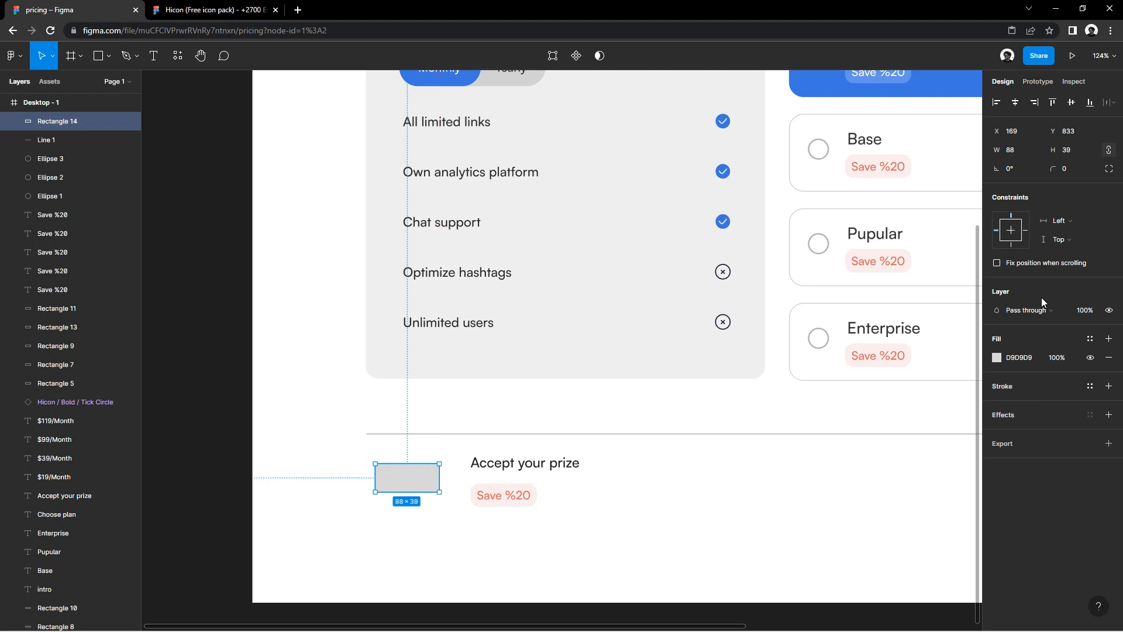
# Step: Round the new rectangle into a pill with corner radius 51 and reduce its height to 32
pyautogui.write('19')
pyautogui.press('Return')
pyautogui.press('Up')
pyautogui.press('Up')
pyautogui.press('Up')
pyautogui.press('Up')
pyautogui.press('Up')
pyautogui.press('Up')
pyautogui.press('Up')
pyautogui.press('Up')
pyautogui.press('Up')
pyautogui.press('Up')
pyautogui.press('Up')
pyautogui.press('Up')
pyautogui.press('Up')
pyautogui.press('Up')
pyautogui.scroll(5, 410, 508)
pyautogui.moveTo(412, 470); pyautogui.dragTo(411, 456)
# Step: Draw a circle about 28 × 28 inside the pill at the end nearest "Accept your prize"
pyautogui.click(109, 56)
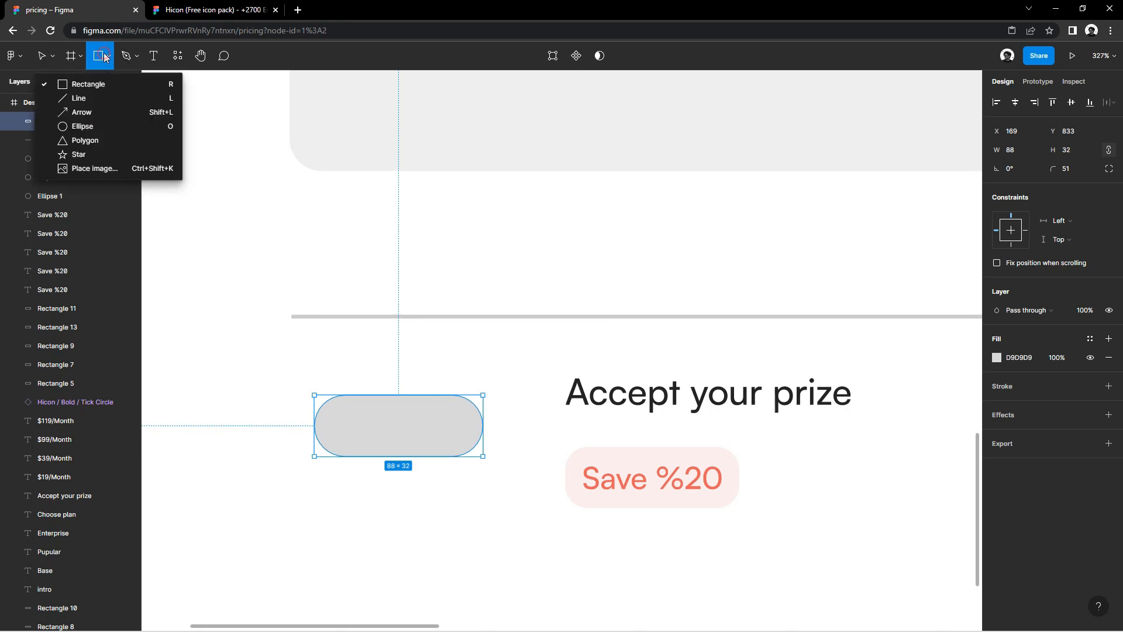
pyautogui.click(102, 116)
pyautogui.moveTo(421, 405); pyautogui.dragTo(474, 458)
pyautogui.moveTo(455, 440); pyautogui.dragTo(461, 437)
# Step: Change the pill rectangle's fill from grey to green
pyautogui.click(481, 452)
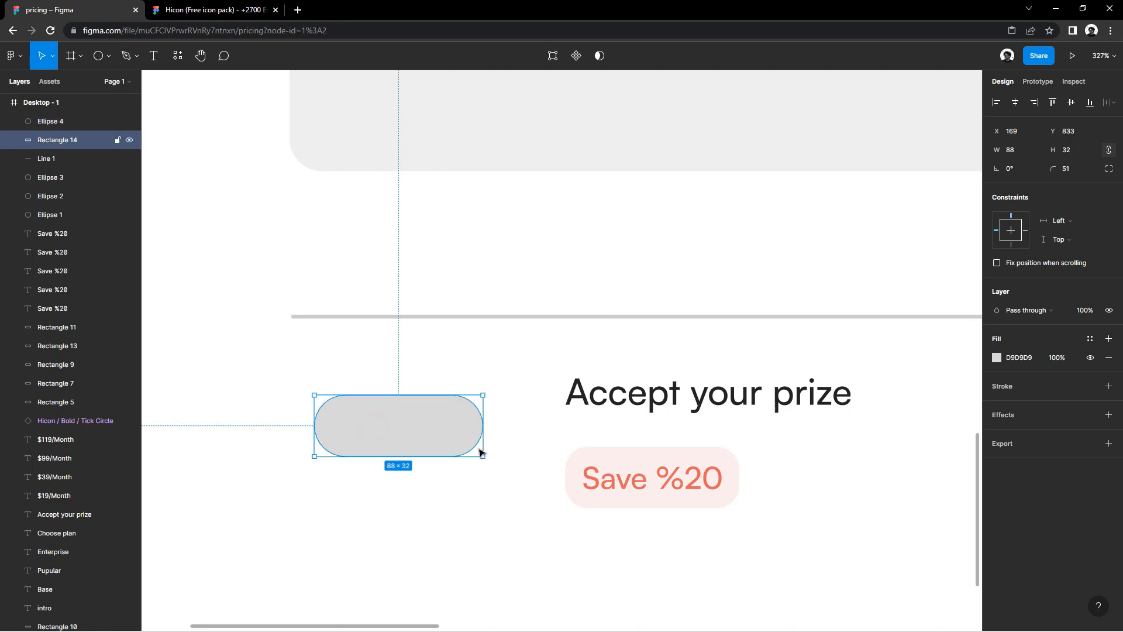
pyautogui.click(997, 357)
pyautogui.moveTo(891, 493); pyautogui.dragTo(915, 493)
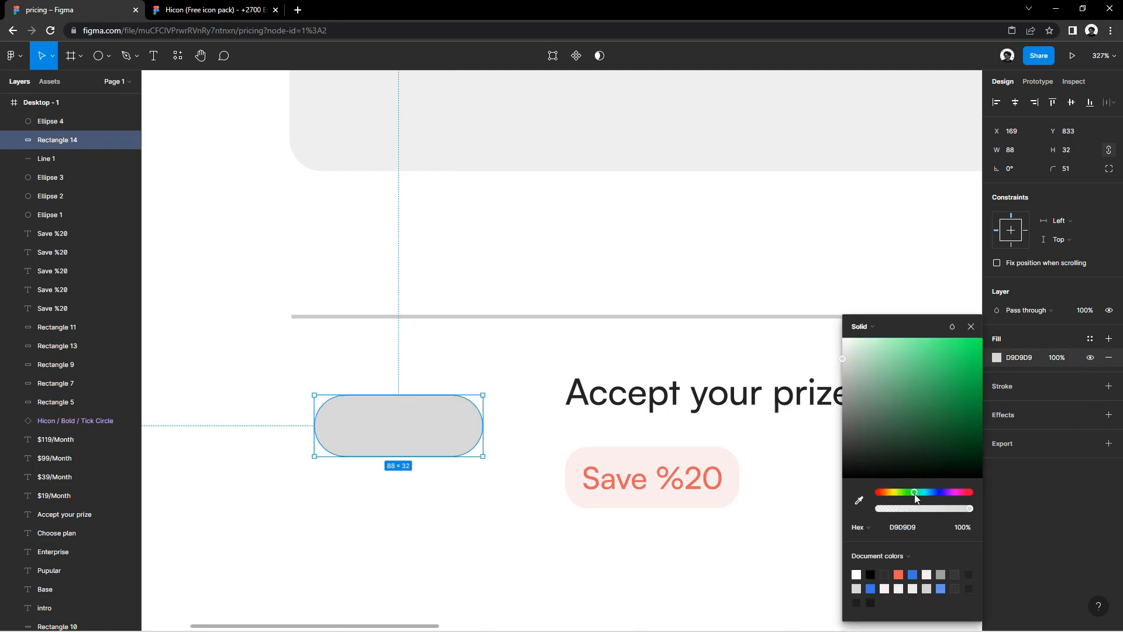
pyautogui.click(952, 424)
pyautogui.moveTo(960, 382); pyautogui.dragTo(940, 364)
# Step: Fill the toggle knob circle with FFFFFF, enlarge it to 30 × 30, and nudge it towards the pill's rounded end
pyautogui.click(468, 433)
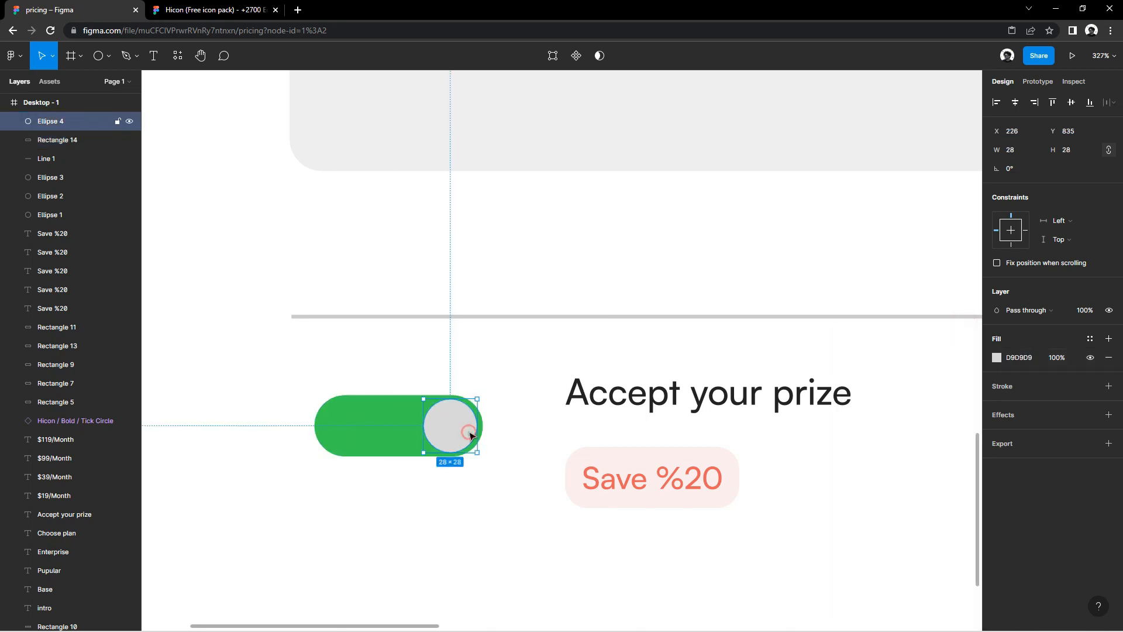
pyautogui.click(996, 358)
pyautogui.click(848, 349)
pyautogui.click(969, 332)
pyautogui.moveTo(479, 397); pyautogui.dragTo(482, 394)
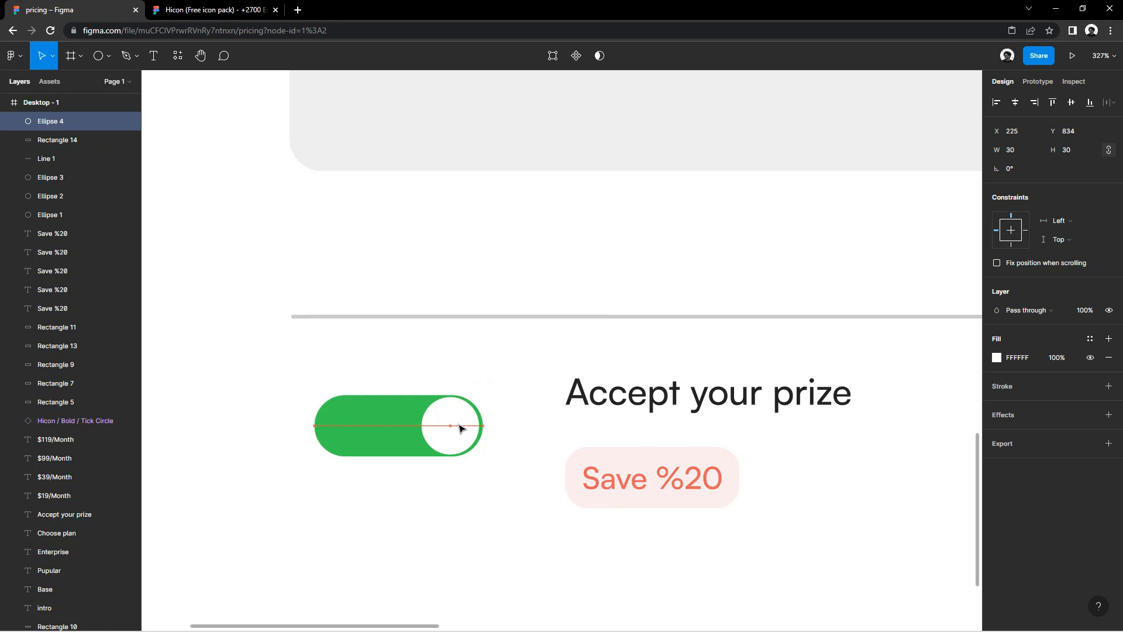
pyautogui.scroll(5, 459, 425)
pyautogui.press('Right')
# Step: Shorten the green toggle pill from the side opposite the knob to a width of 69
pyautogui.scroll(-3, 515, 433)
pyautogui.click(363, 439)
pyautogui.moveTo(238, 432); pyautogui.dragTo(292, 432)
pyautogui.scroll(-4, 509, 559)
pyautogui.click(513, 559)
pyautogui.moveTo(513, 559); pyautogui.dragTo(482, 514)
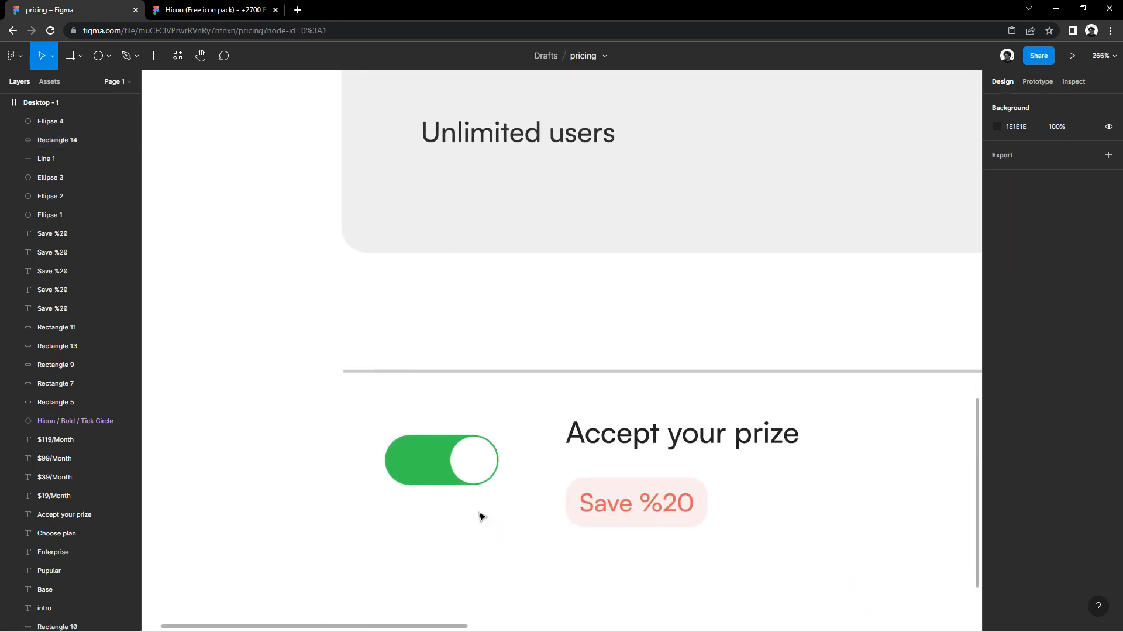
pyautogui.scroll(2, 434, 477)
pyautogui.click(435, 478)
pyautogui.scroll(5, 436, 478)
pyautogui.moveTo(313, 433); pyautogui.dragTo(336, 439)
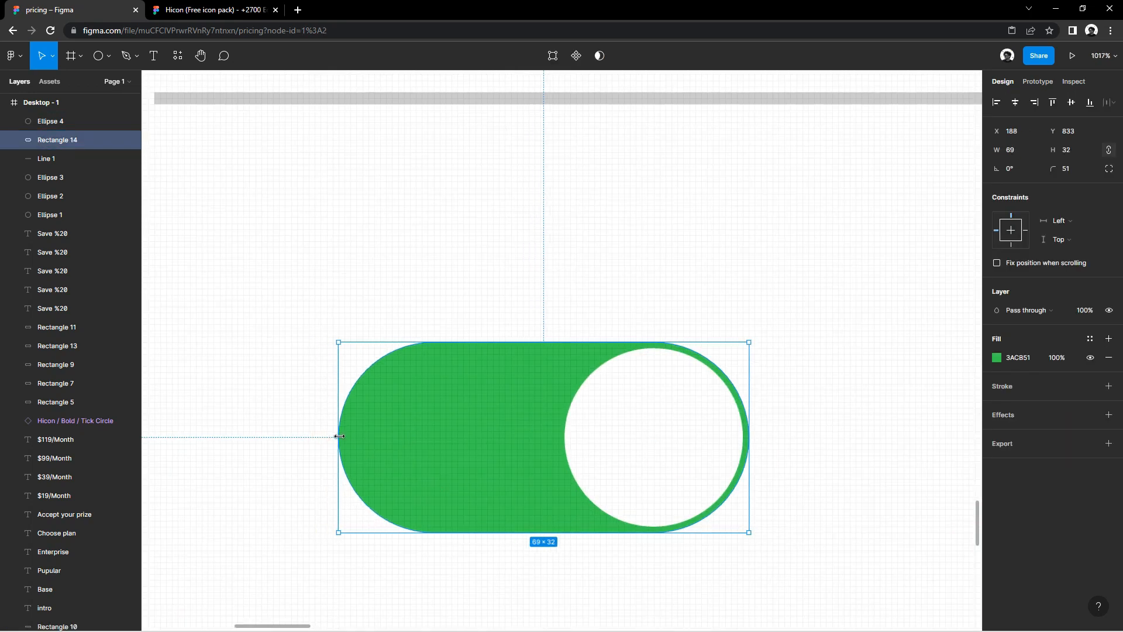
pyautogui.click(614, 602)
# Step: Align the green toggle with the divider's left end and move "Accept your prize" with its badge close beside it
pyautogui.scroll(-10, 557, 550)
pyautogui.scroll(-3, 486, 489)
pyautogui.moveTo(595, 496); pyautogui.dragTo(418, 450)
pyautogui.moveTo(455, 462); pyautogui.dragTo(436, 457)
pyautogui.moveTo(624, 513); pyautogui.dragTo(478, 442)
pyautogui.moveTo(489, 455); pyautogui.dragTo(483, 458)
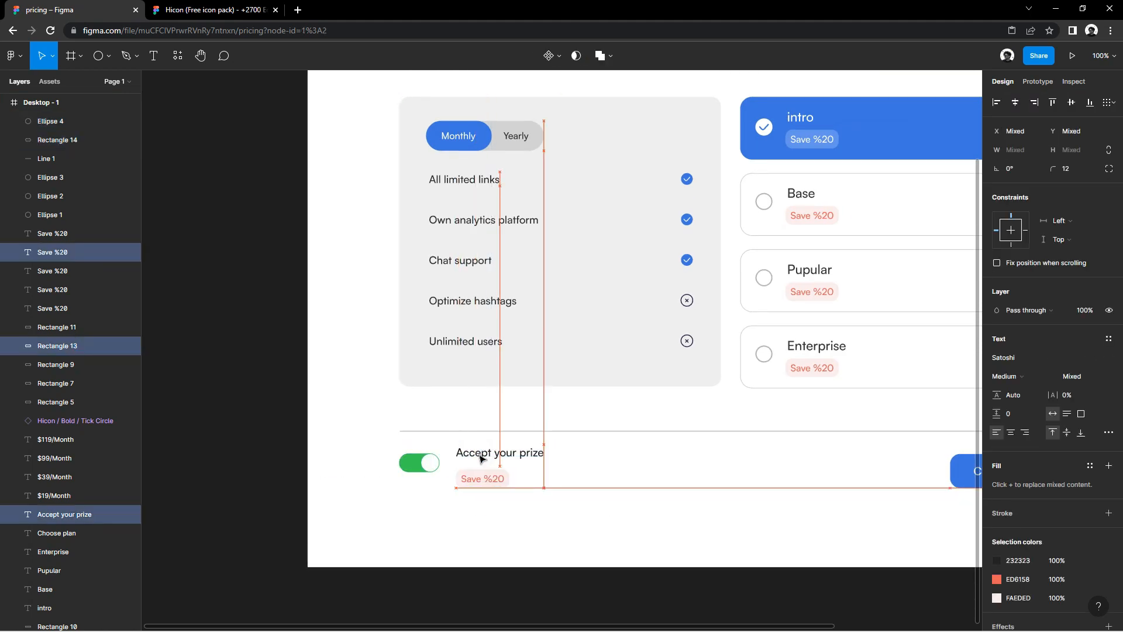
pyautogui.click(612, 512)
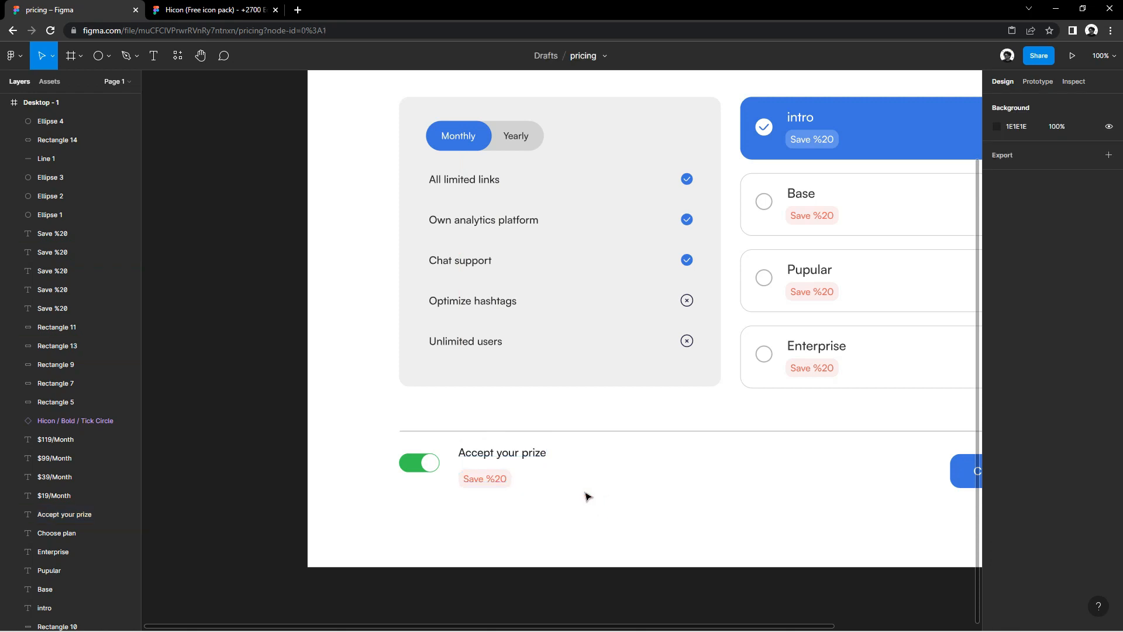
# Step: Review the pricing page layout as a whole and close up around the plan cards and footer
pyautogui.scroll(-3, 494, 525)
pyautogui.scroll(1, 534, 505)
pyautogui.moveTo(534, 505); pyautogui.dragTo(422, 519)
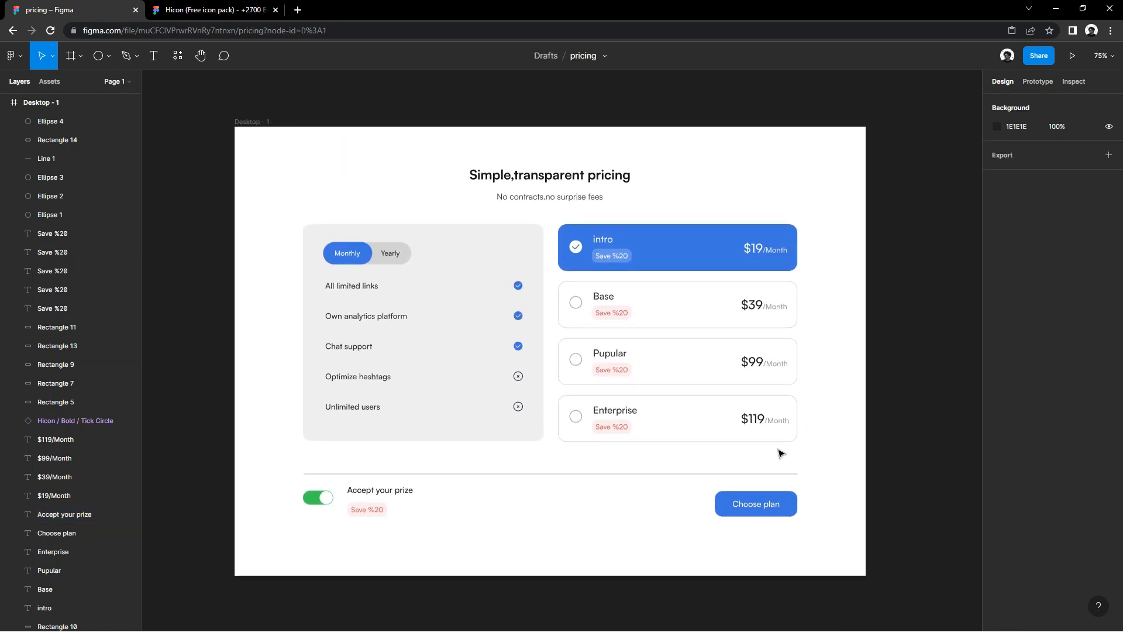
pyautogui.scroll(4, 652, 331)
pyautogui.moveTo(594, 299); pyautogui.dragTo(619, 421)
pyautogui.moveTo(319, 527); pyautogui.dragTo(652, 235)
pyautogui.moveTo(581, 531); pyautogui.dragTo(383, 443)
pyautogui.scroll(8, 709, 434)
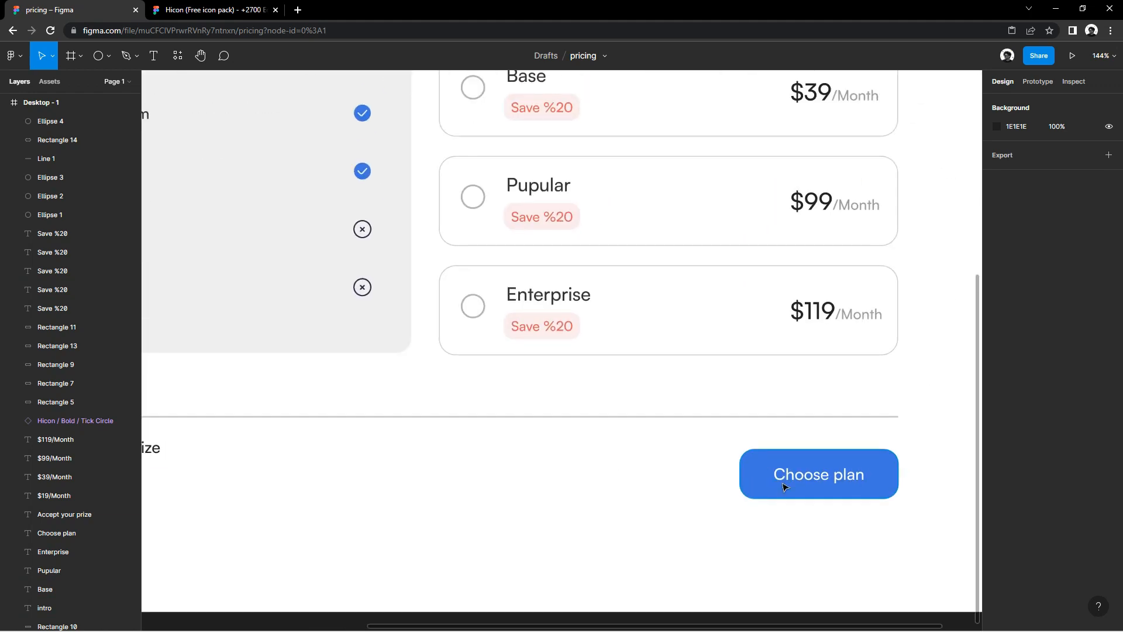
pyautogui.scroll(-5, 610, 381)
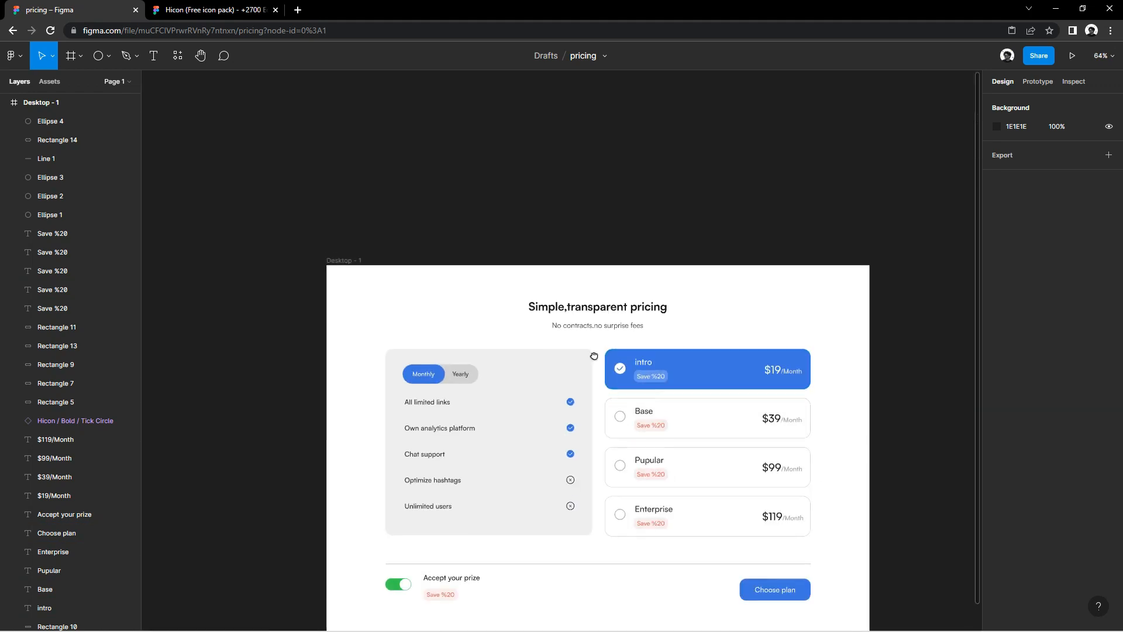